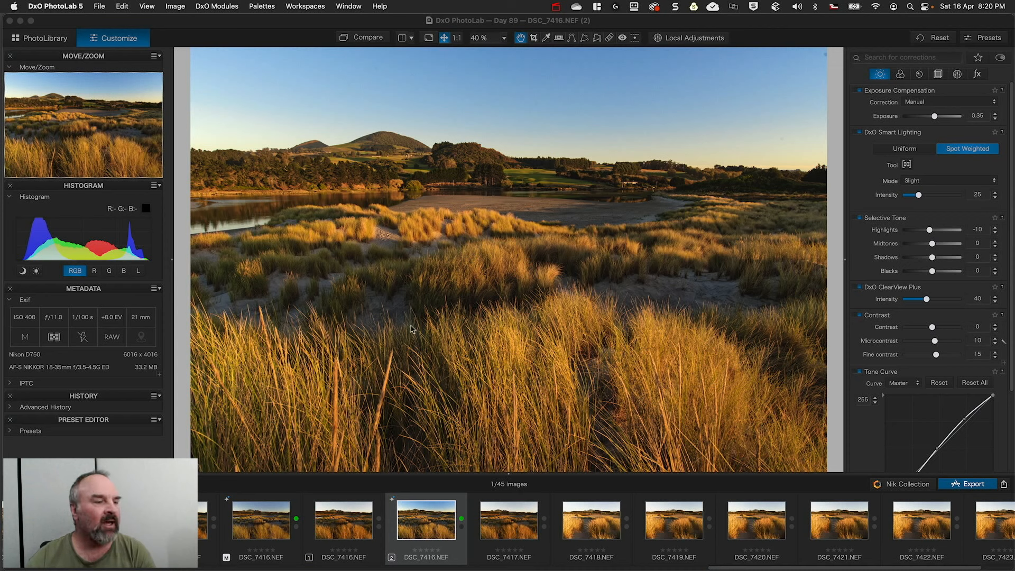
Compare the unedited and edited virtual copies of DSC_7416.NEF in full screen, finishing on unedited copy 1
{"action": "left_click", "coordinate": [341, 525]}
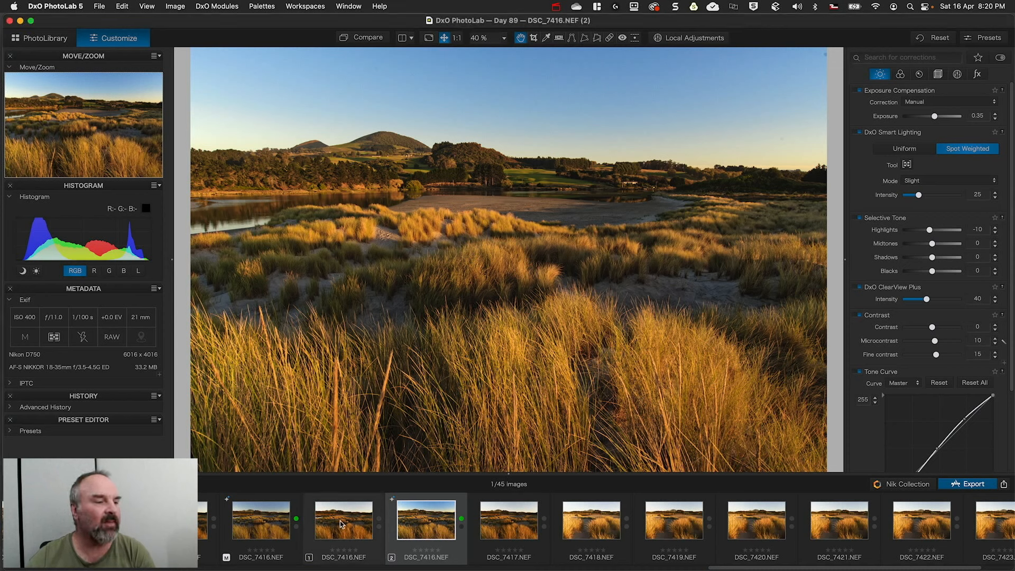
{"action": "left_click", "coordinate": [343, 522]}
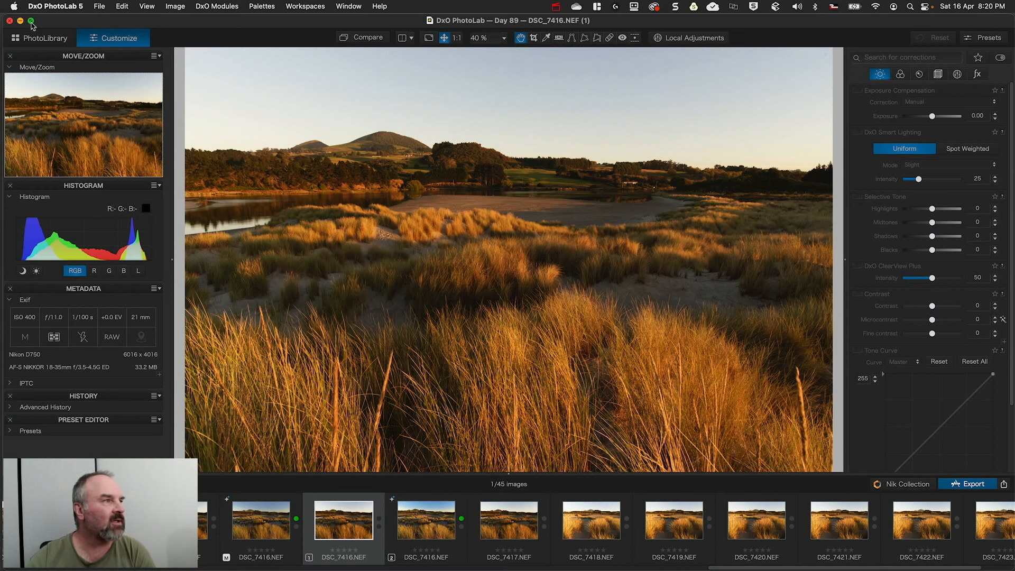
{"action": "left_click", "coordinate": [31, 20]}
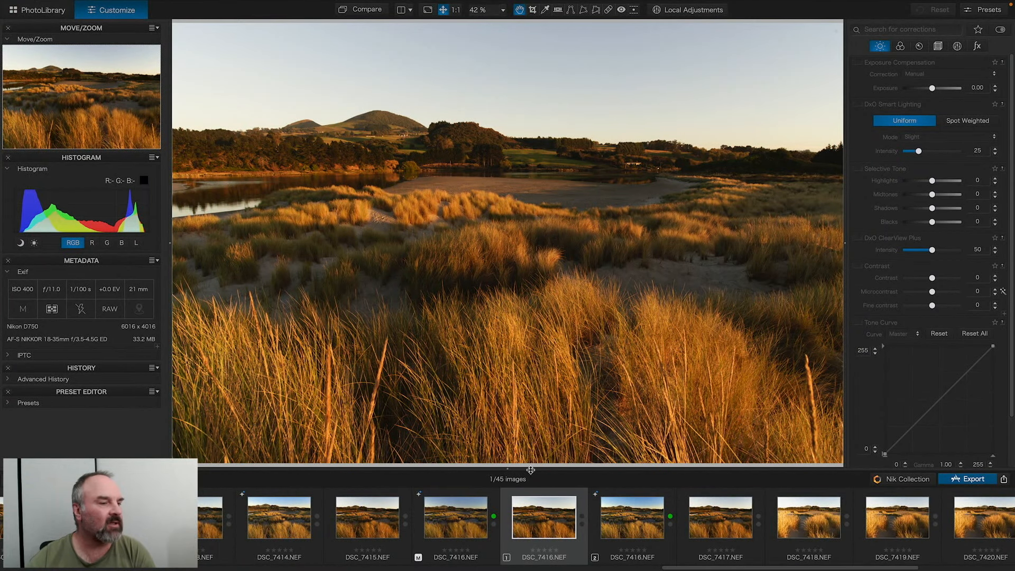
{"action": "left_click", "coordinate": [631, 518]}
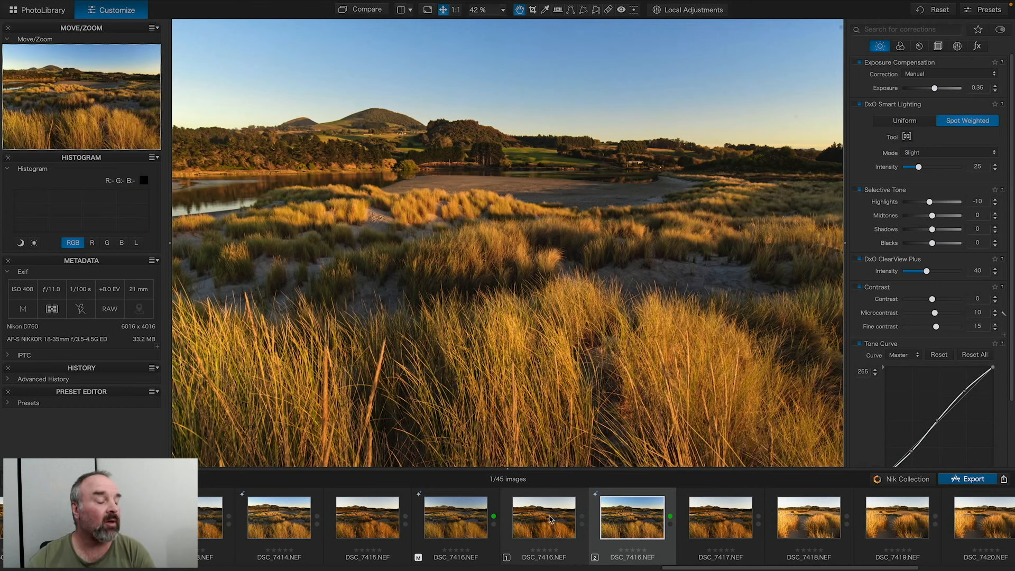
{"action": "left_click", "coordinate": [549, 518]}
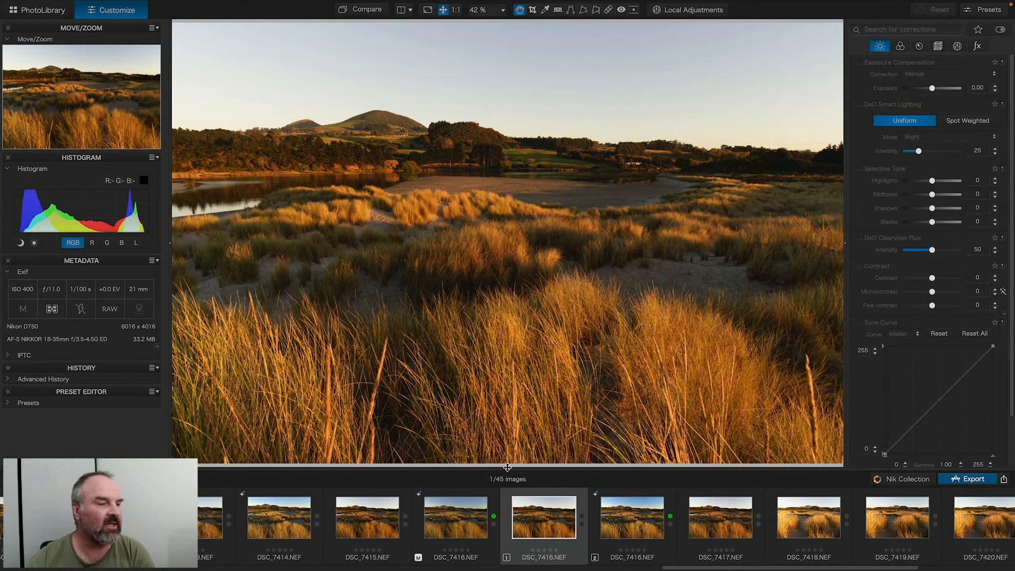
Enlarge the photo area by collapsing the filmstrip and side palettes, keeping the Histogram floating over the photo's upper-left sky
{"action": "left_click_drag", "start_coordinate": [507, 468], "coordinate": [519, 568]}
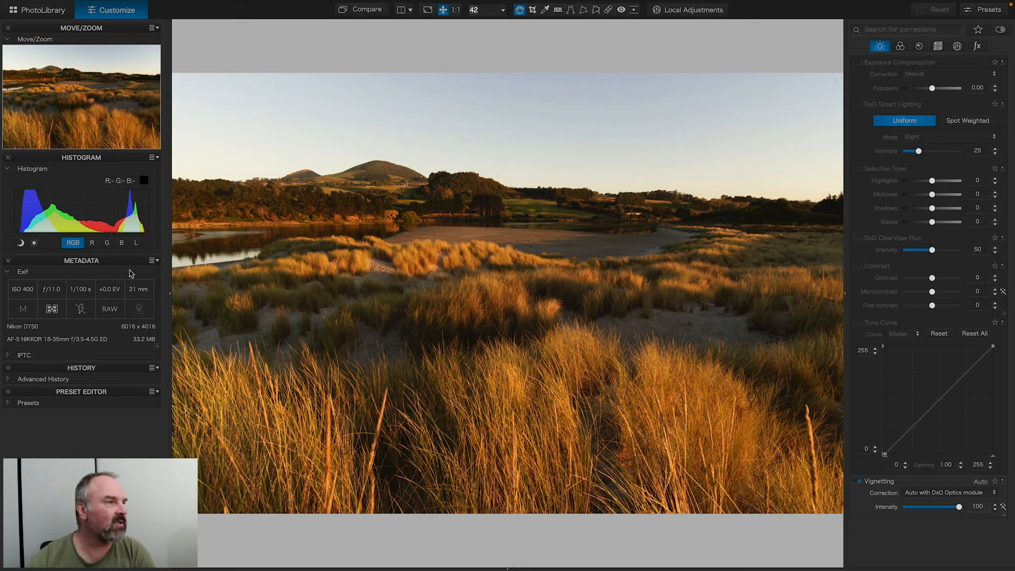
{"action": "left_click_drag", "start_coordinate": [85, 157], "coordinate": [289, 152]}
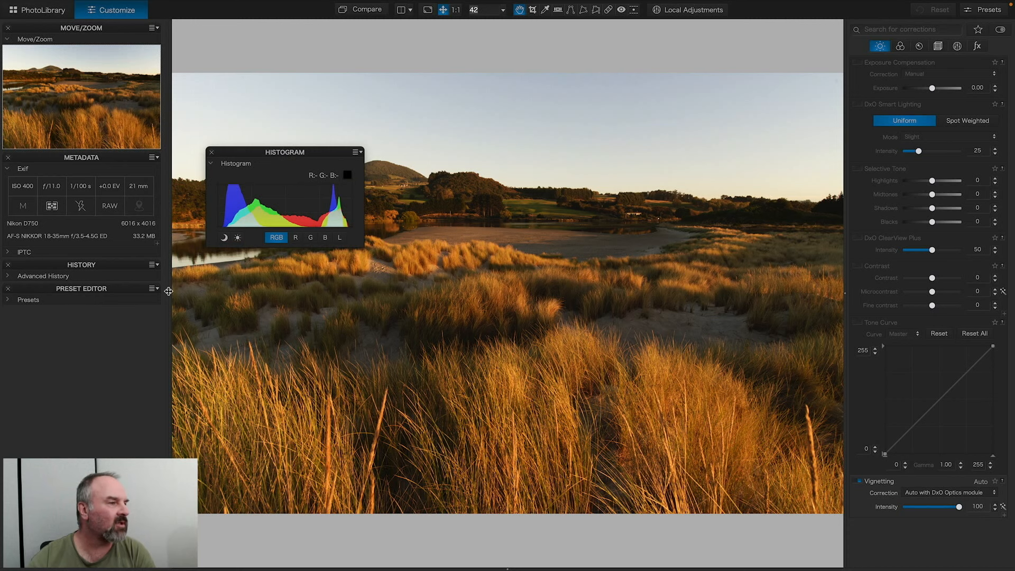
{"action": "left_click_drag", "start_coordinate": [168, 292], "coordinate": [49, 293]}
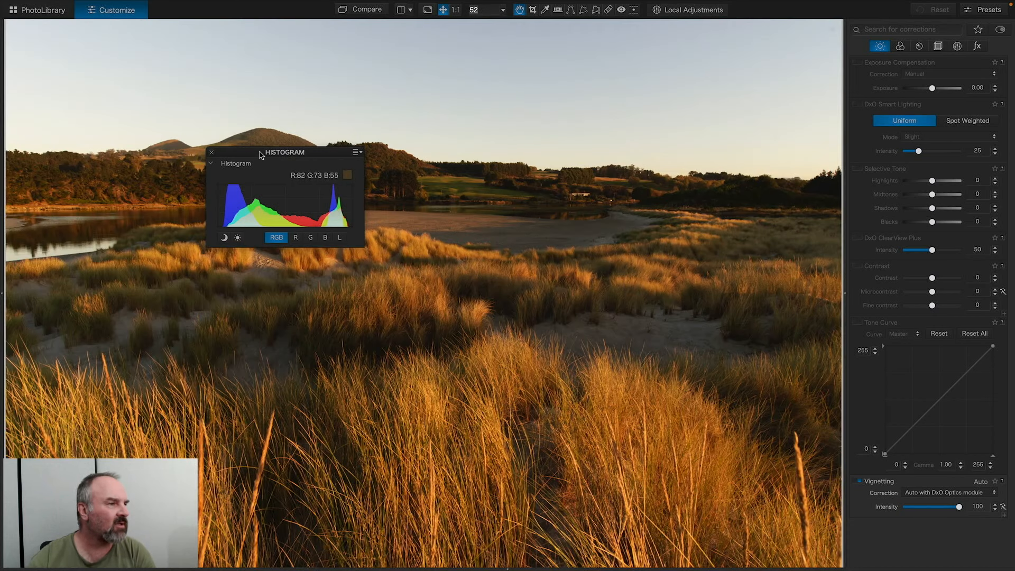
{"action": "left_click_drag", "start_coordinate": [258, 153], "coordinate": [62, 35]}
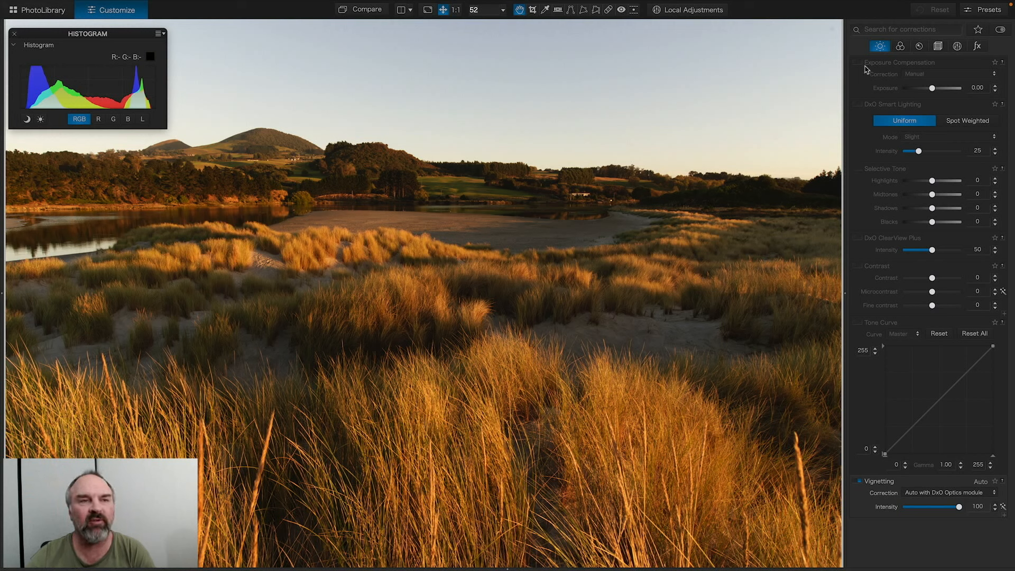
Enable Exposure Compensation and Color Rendering, choosing the generic rendering Neutral color, realistic tonality (gamma 2.2)
{"action": "left_click", "coordinate": [859, 62]}
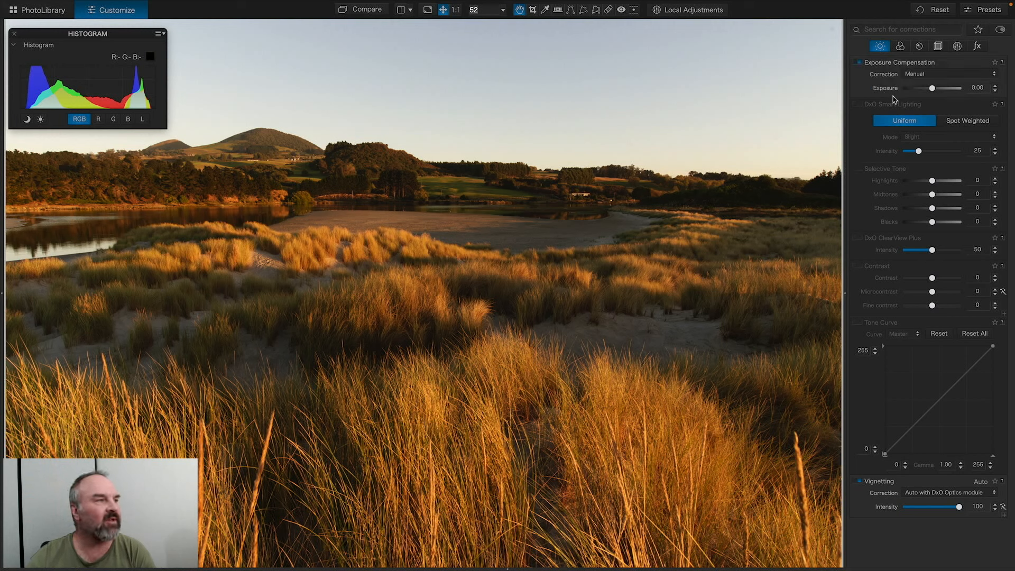
{"action": "left_click", "coordinate": [901, 47]}
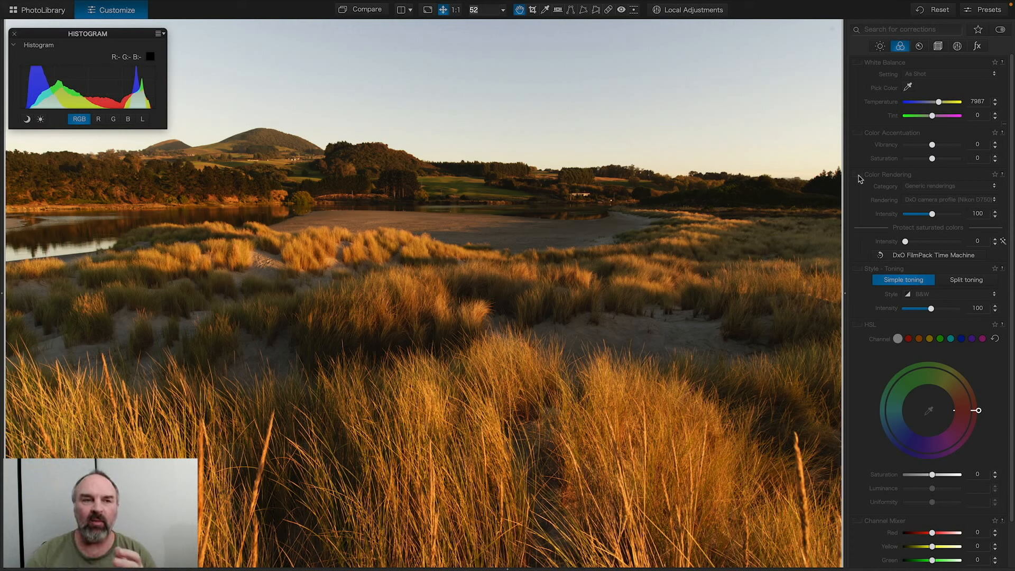
{"action": "left_click", "coordinate": [859, 175]}
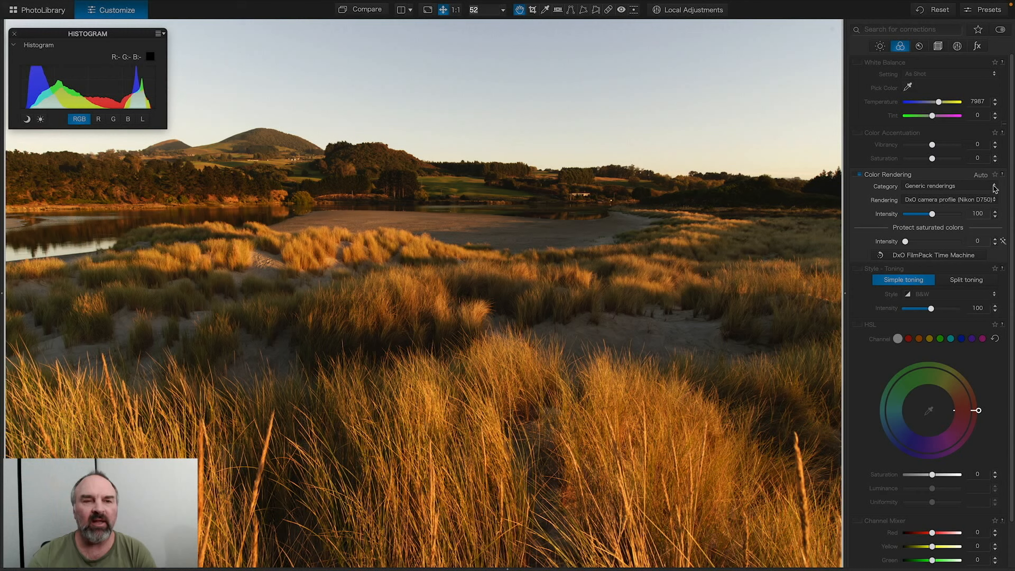
{"action": "left_click", "coordinate": [994, 188]}
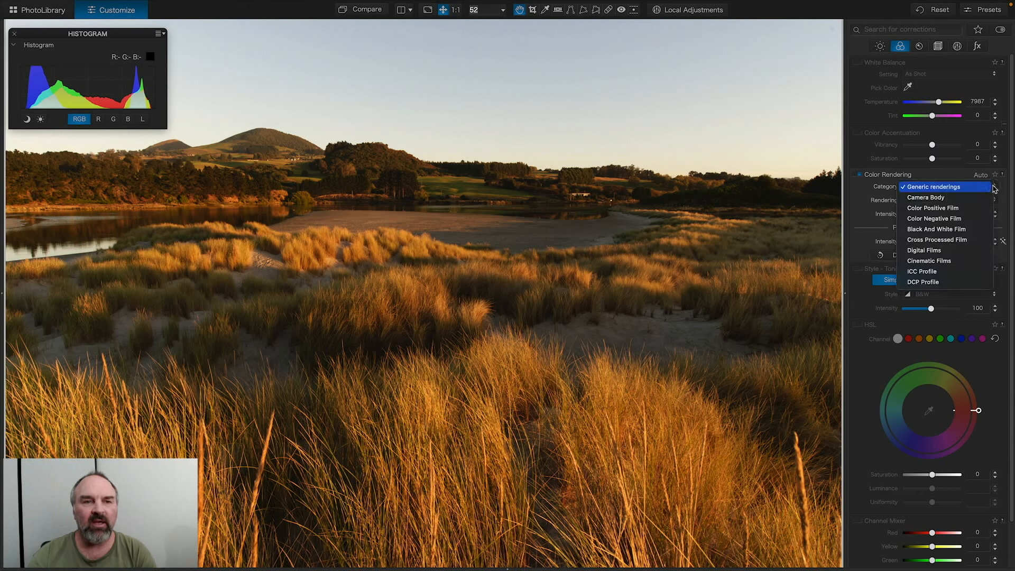
{"action": "left_click", "coordinate": [868, 188]}
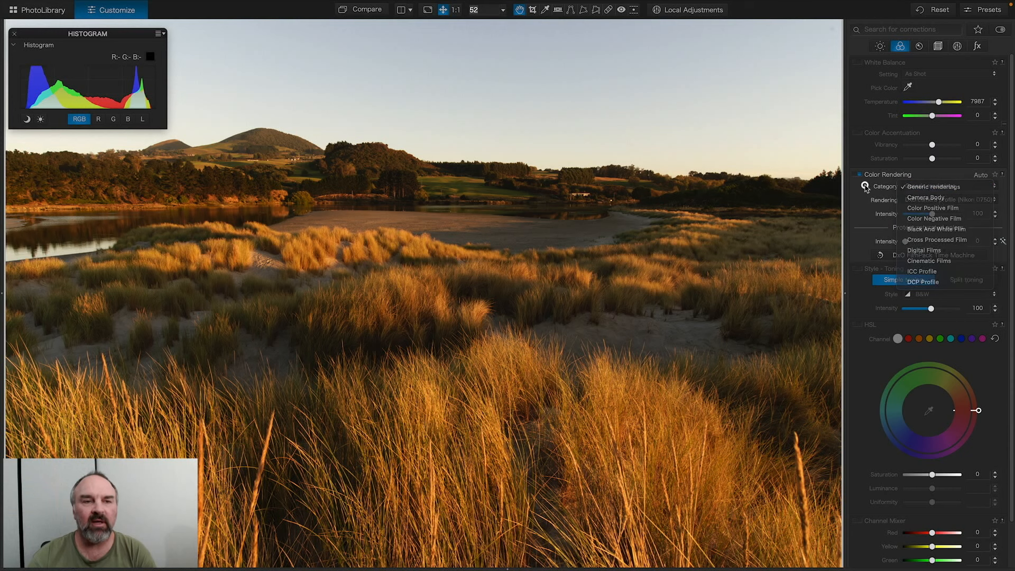
{"action": "left_click", "coordinate": [958, 203]}
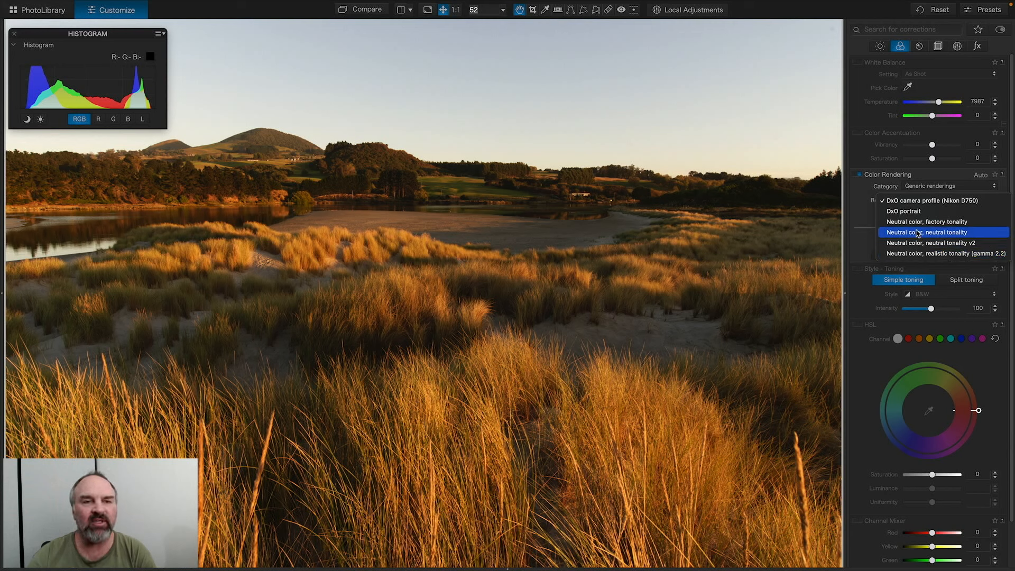
{"action": "left_click", "coordinate": [909, 254]}
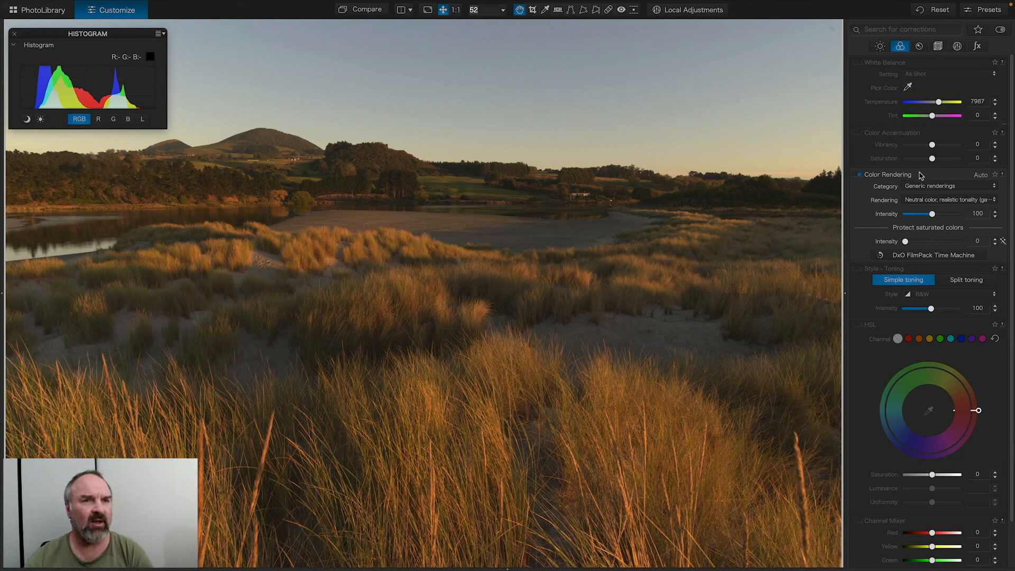
Test slightly darker exposure values, and set the Exposure Compensation to 0.40
{"action": "left_click", "coordinate": [880, 47]}
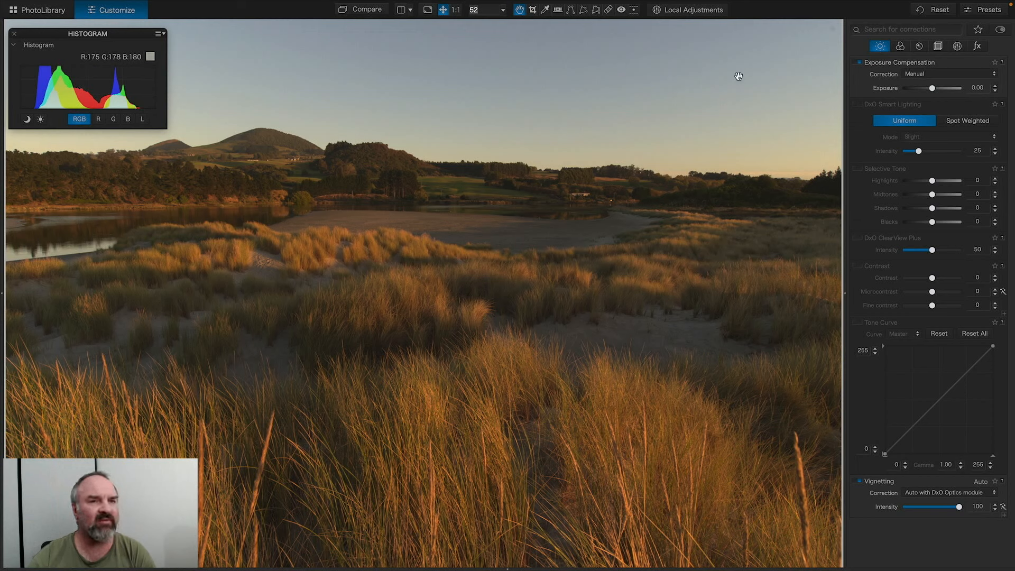
{"action": "left_click", "coordinate": [996, 91]}
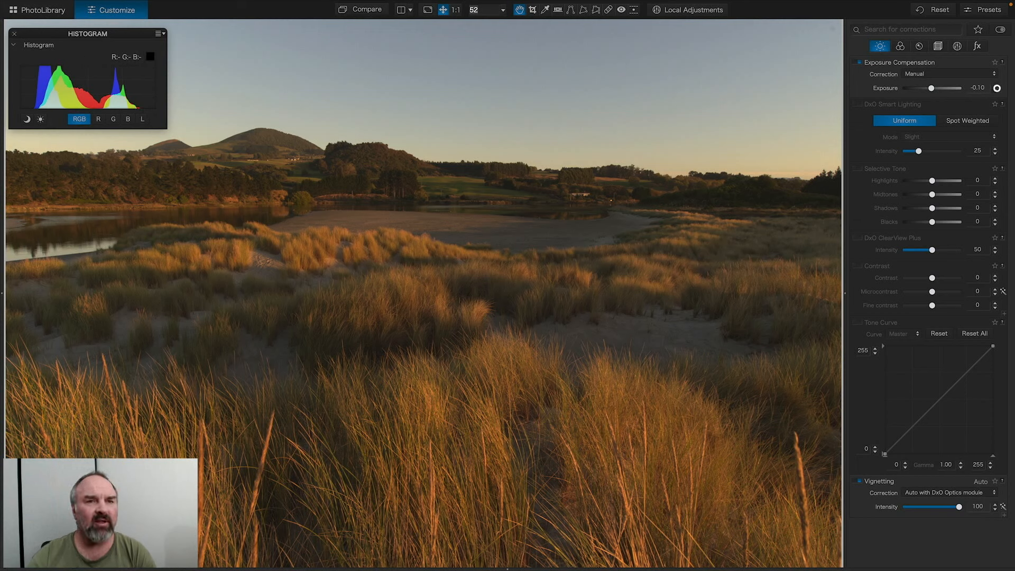
{"action": "left_click", "coordinate": [997, 90]}
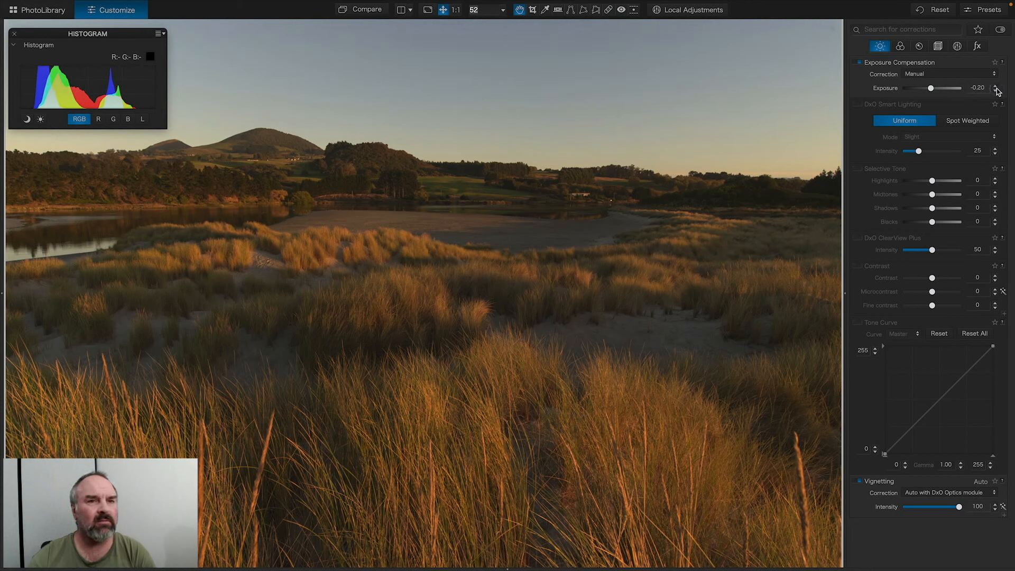
{"action": "left_click", "coordinate": [996, 87]}
{"action": "left_click", "coordinate": [996, 87]}
{"action": "left_click", "coordinate": [997, 87]}
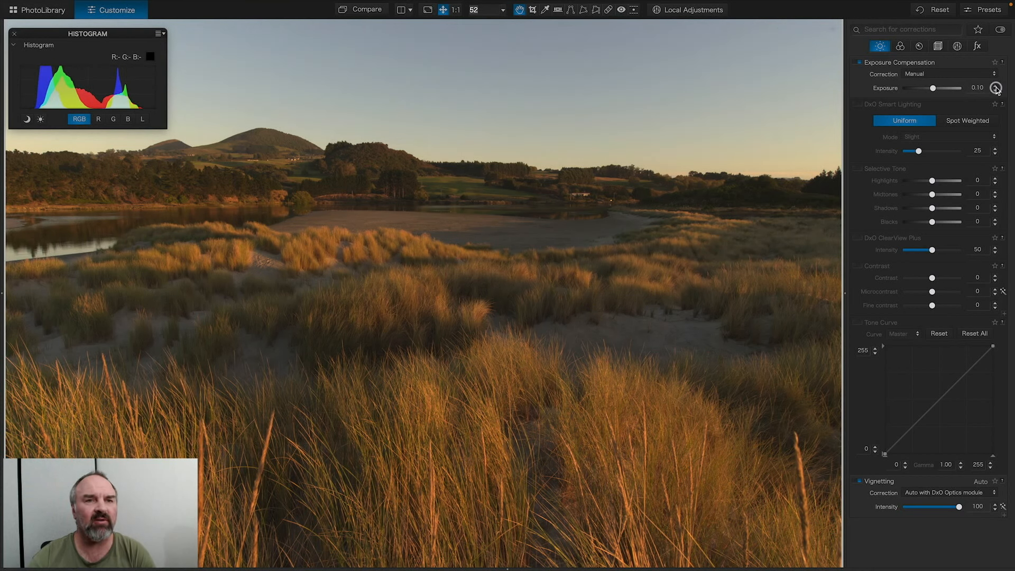
{"action": "left_click", "coordinate": [996, 87]}
{"action": "left_click", "coordinate": [996, 87]}
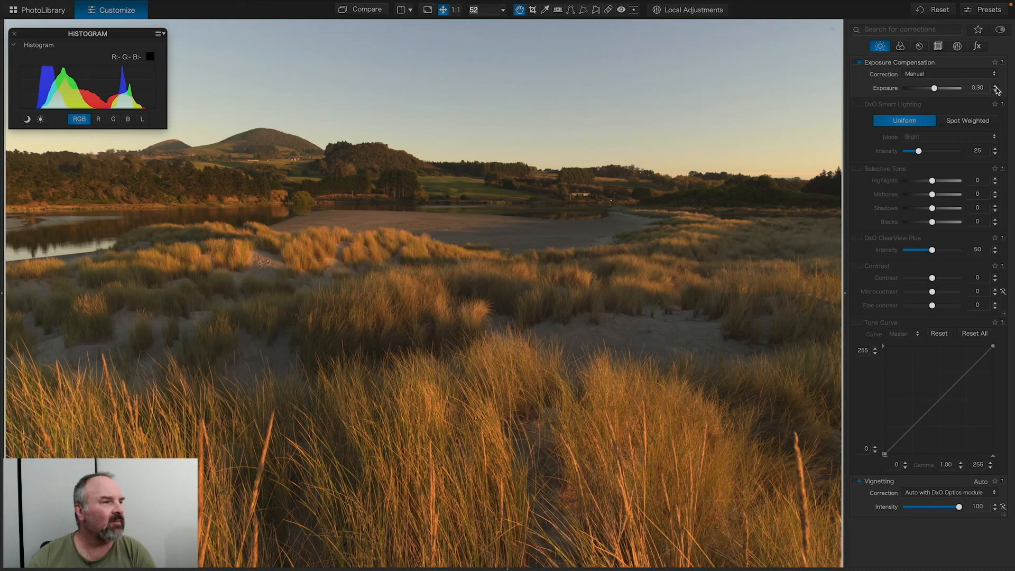
{"action": "left_click", "coordinate": [996, 87]}
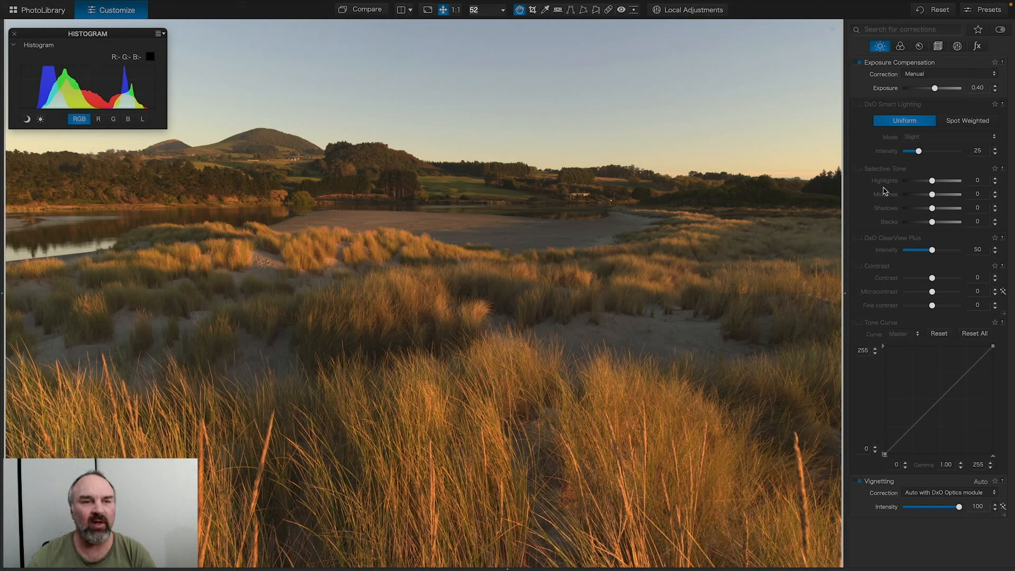
Try Selective Tone with Blacks at -40, Highlights around 62 and raised Midtones, resetting each one to 0
{"action": "left_click_drag", "start_coordinate": [932, 222], "coordinate": [922, 223]}
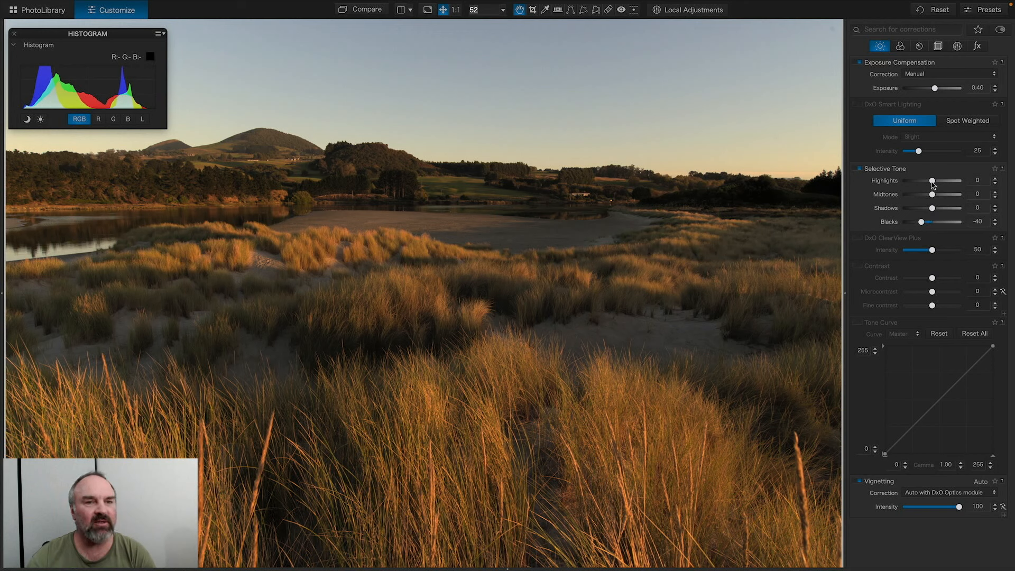
{"action": "left_click_drag", "start_coordinate": [933, 180], "coordinate": [942, 181]}
{"action": "left_click_drag", "start_coordinate": [944, 181], "coordinate": [955, 181]}
{"action": "double_click", "coordinate": [952, 181]}
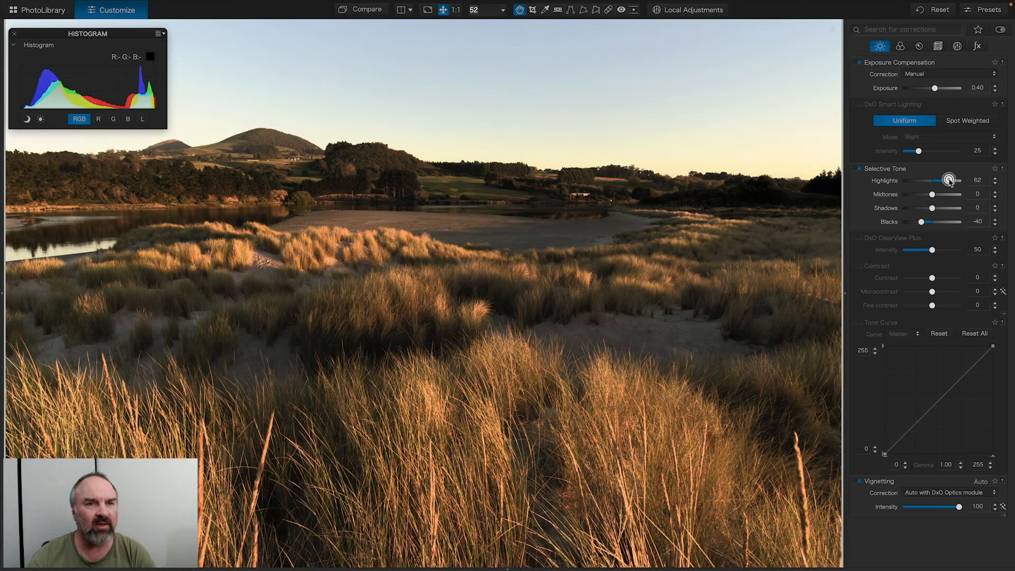
{"action": "left_click_drag", "start_coordinate": [932, 196], "coordinate": [947, 196]}
{"action": "double_click", "coordinate": [947, 196]}
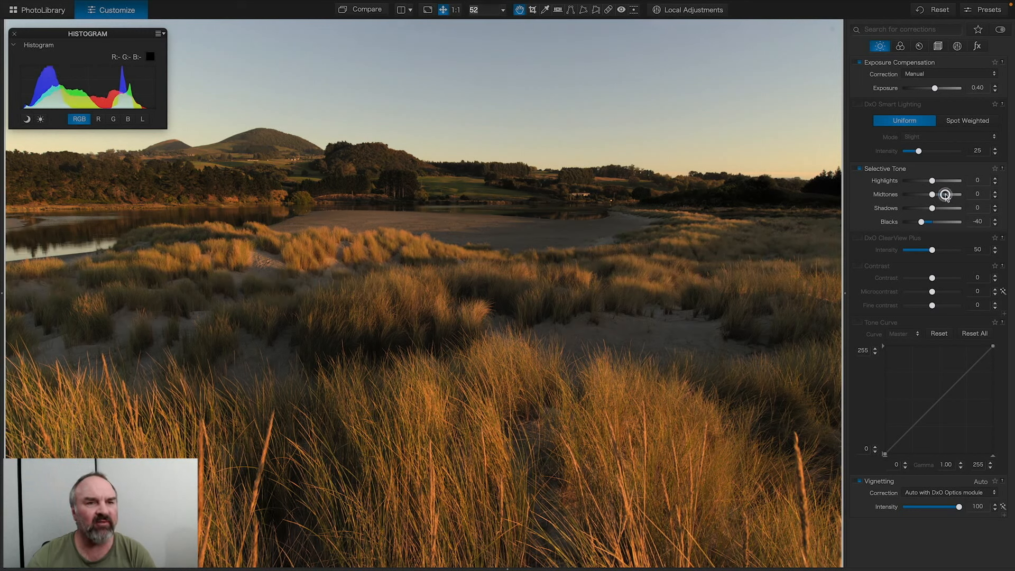
{"action": "double_click", "coordinate": [925, 222]}
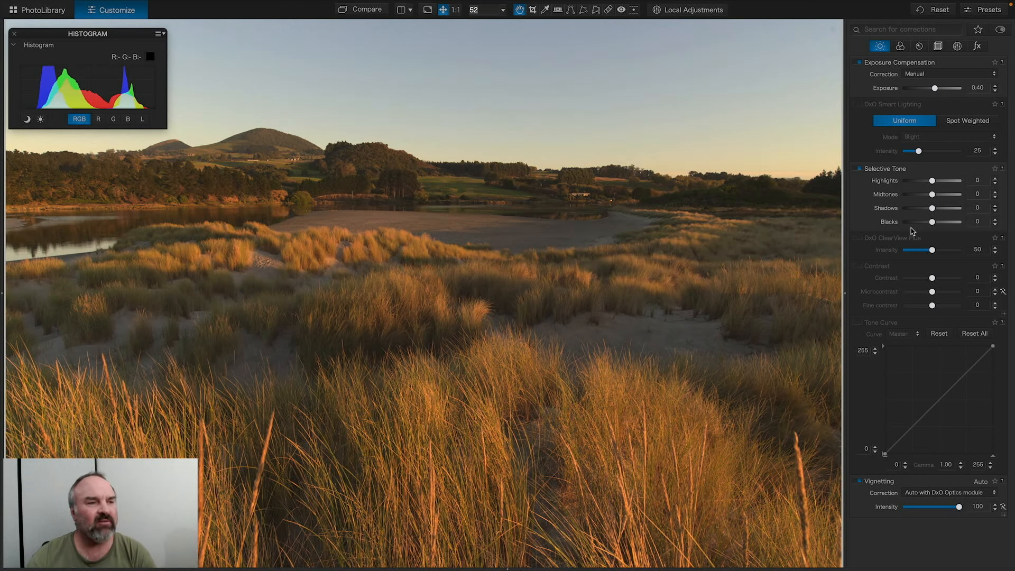
Try a Tone Curve with lifted midtones and the black input point at 31, and reset the curve
{"action": "left_click_drag", "start_coordinate": [940, 402], "coordinate": [935, 392]}
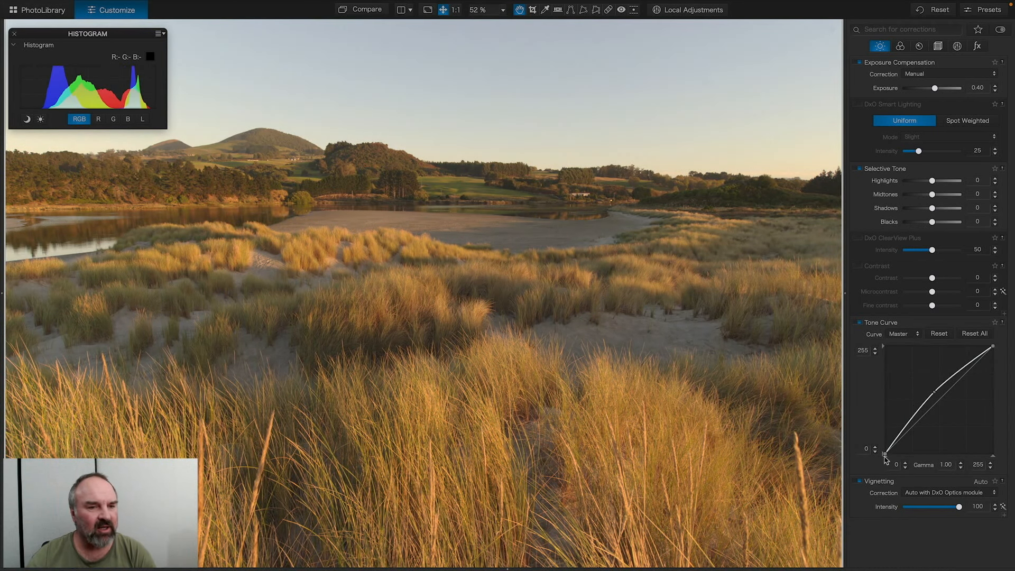
{"action": "left_click_drag", "start_coordinate": [886, 454], "coordinate": [899, 458]}
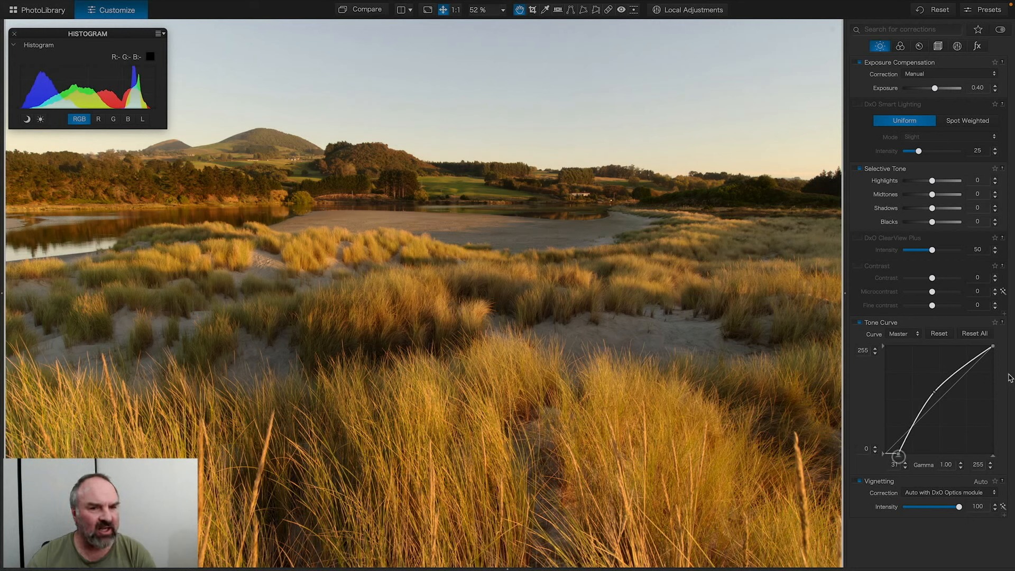
{"action": "left_click_drag", "start_coordinate": [994, 348], "coordinate": [1001, 341]}
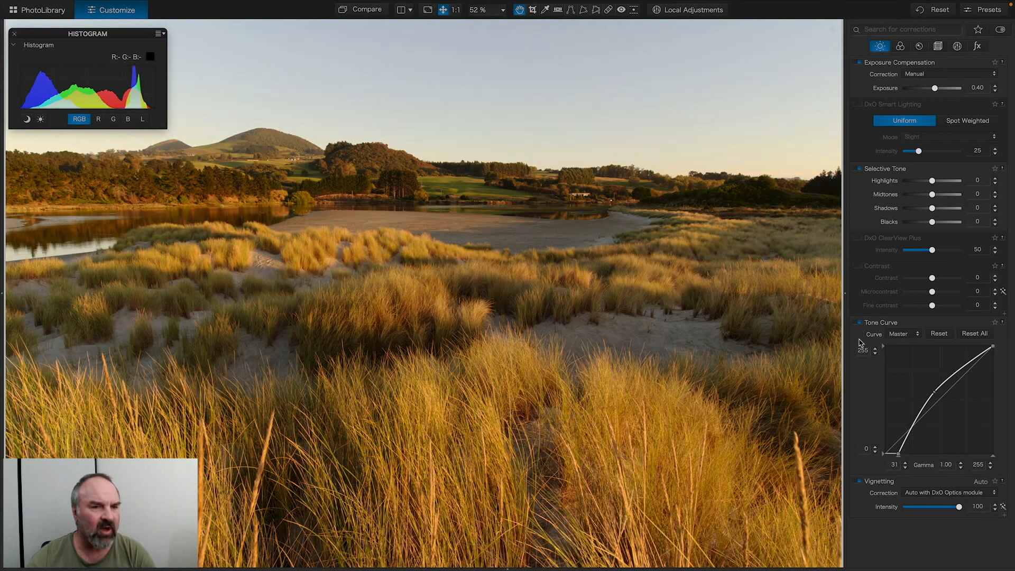
{"action": "left_click", "coordinate": [944, 334]}
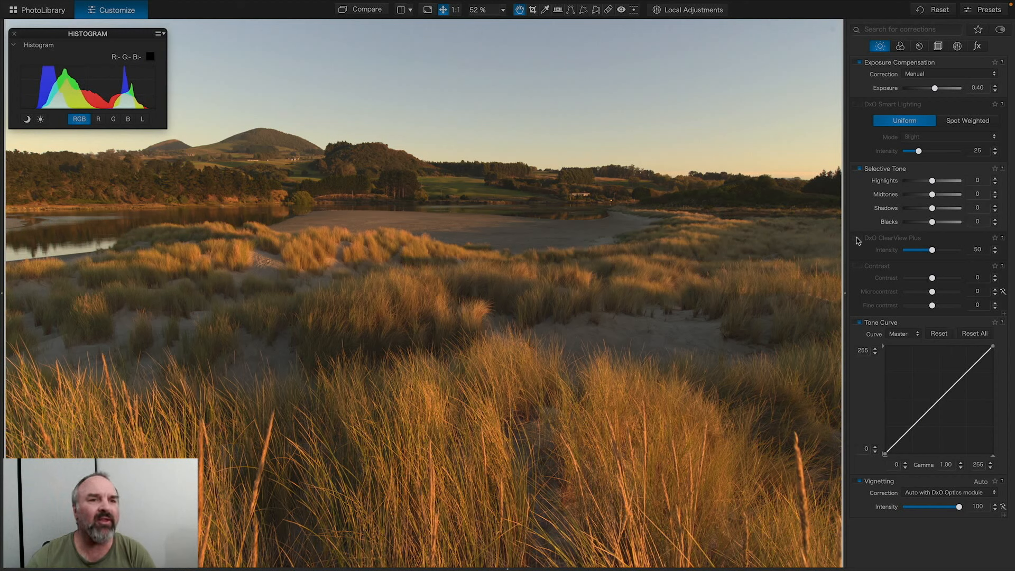
Enable DxO ClearView Plus at intensity 50 and Uniform DxO Smart Lighting in Slight mode at intensity 25
{"action": "left_click", "coordinate": [859, 239]}
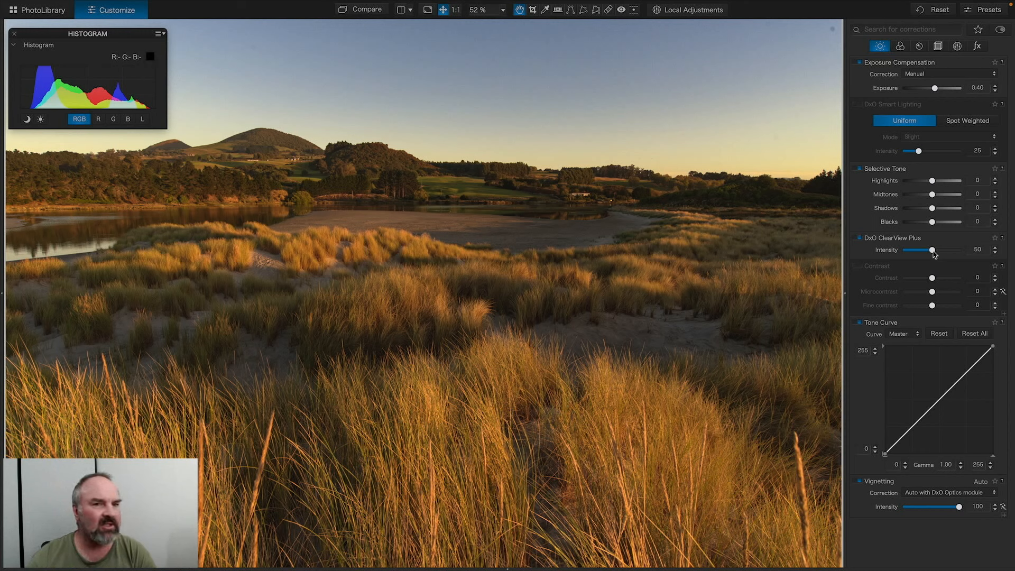
{"action": "left_click", "coordinate": [860, 105]}
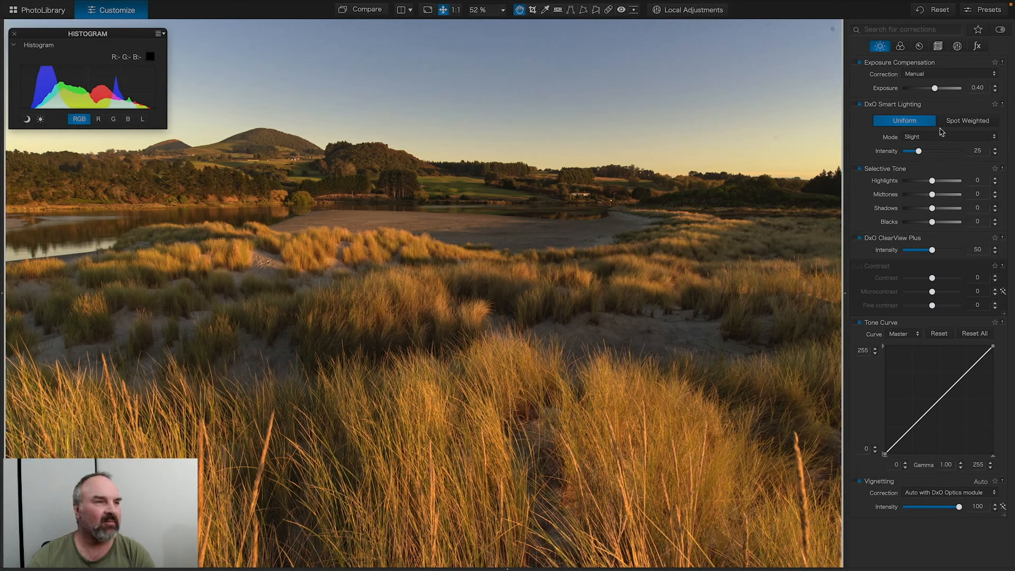
Try Spot Weighted Smart Lighting with an area drawn over the central dune grass, and return to Uniform
{"action": "left_click", "coordinate": [963, 122]}
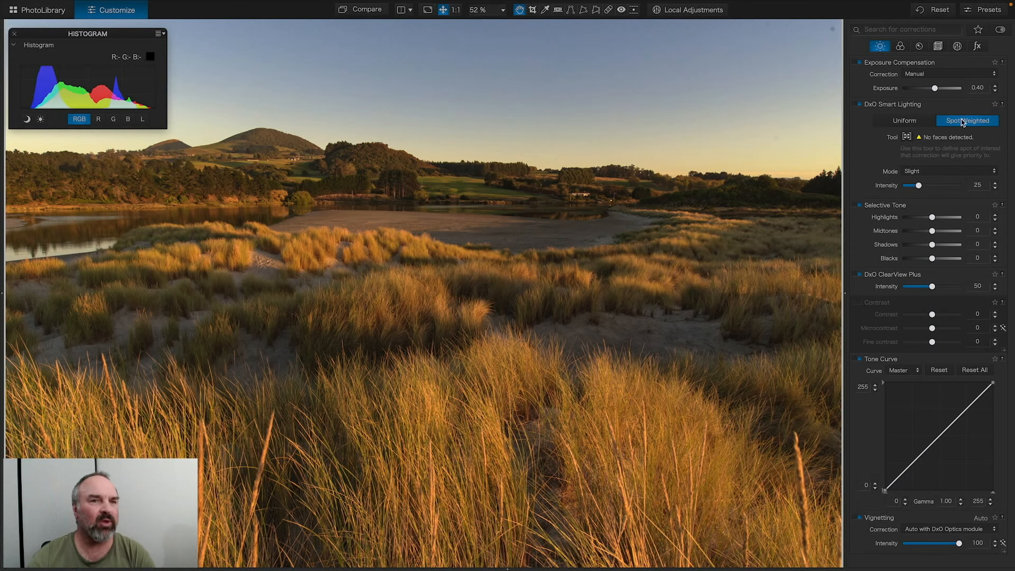
{"action": "left_click", "coordinate": [907, 137]}
{"action": "left_click_drag", "start_coordinate": [279, 224], "coordinate": [540, 334]}
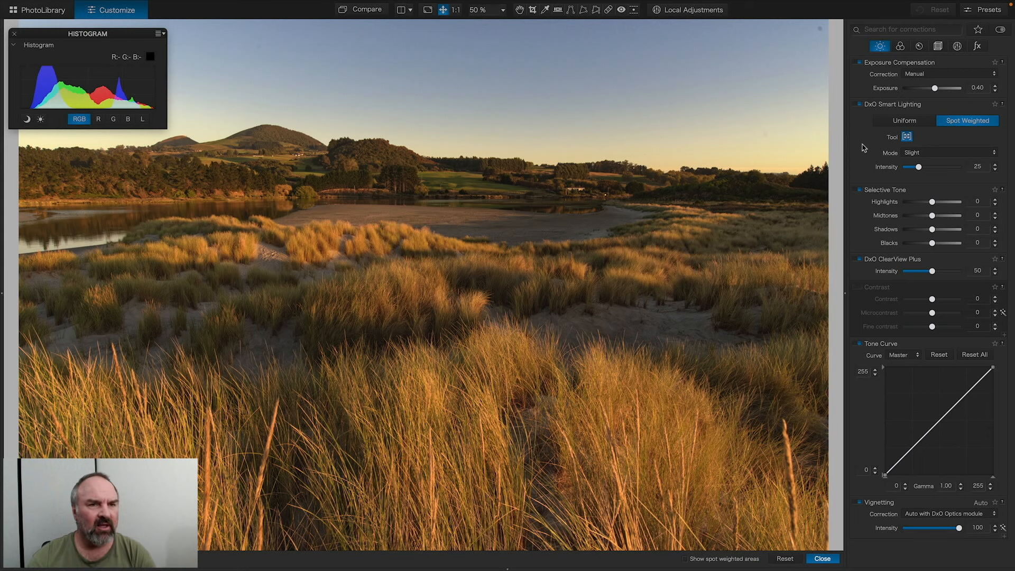
{"action": "left_click", "coordinate": [906, 120]}
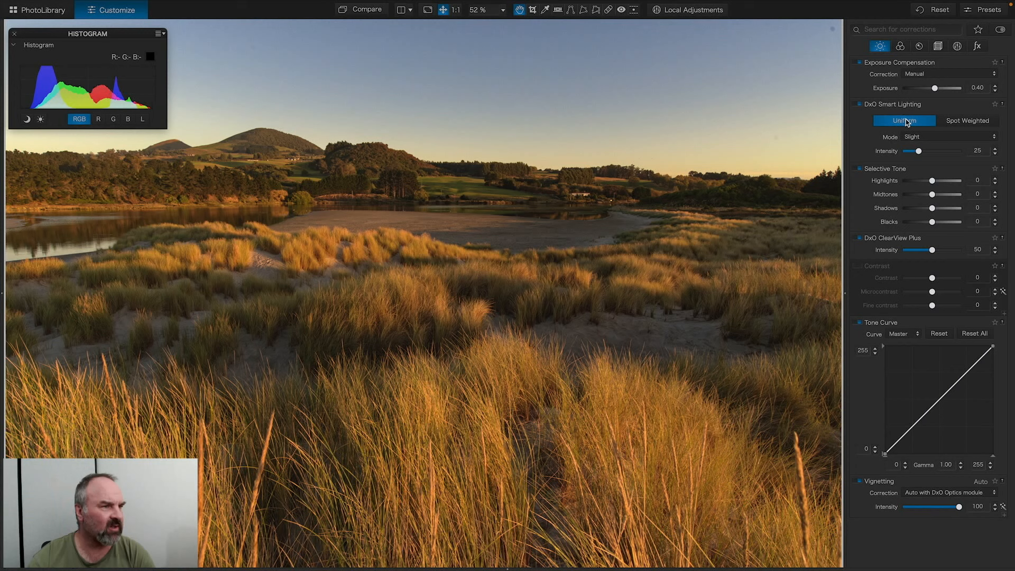
Compare Uniform and Spot Weighted DxO Smart Lighting, and leave Spot Weighted active in Slight mode
{"action": "left_click", "coordinate": [957, 122]}
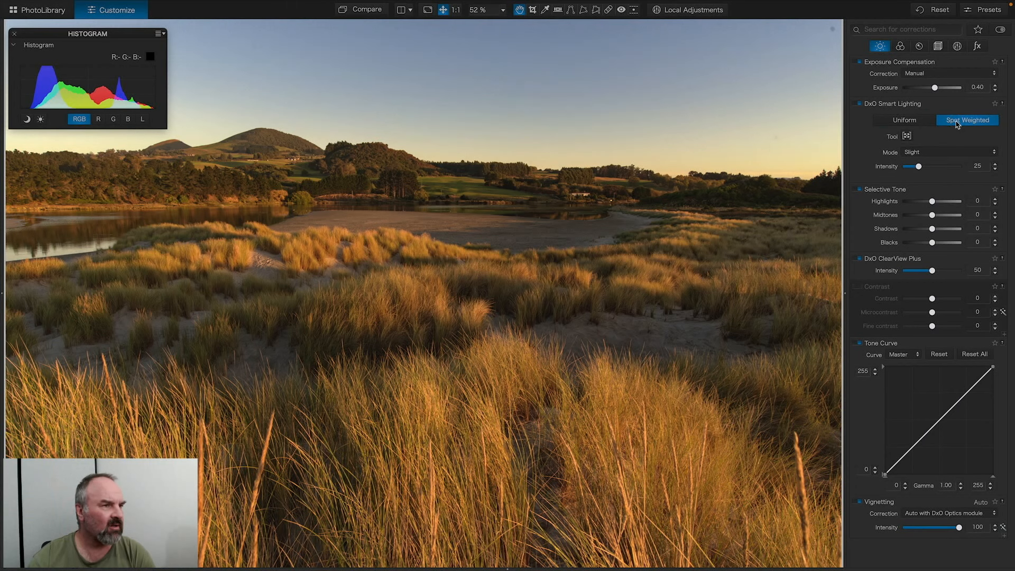
{"action": "left_click", "coordinate": [920, 120]}
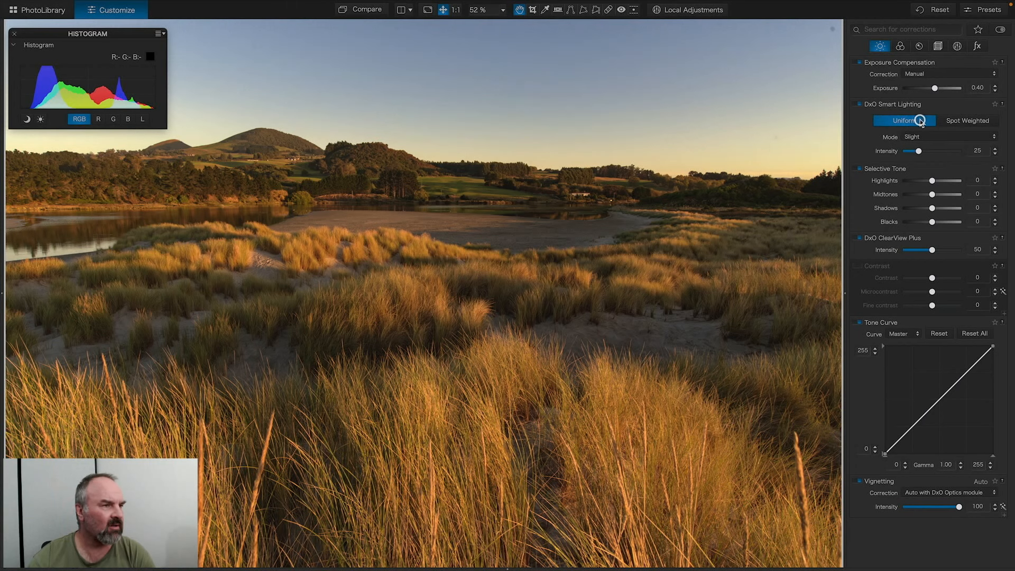
{"action": "left_click", "coordinate": [967, 122]}
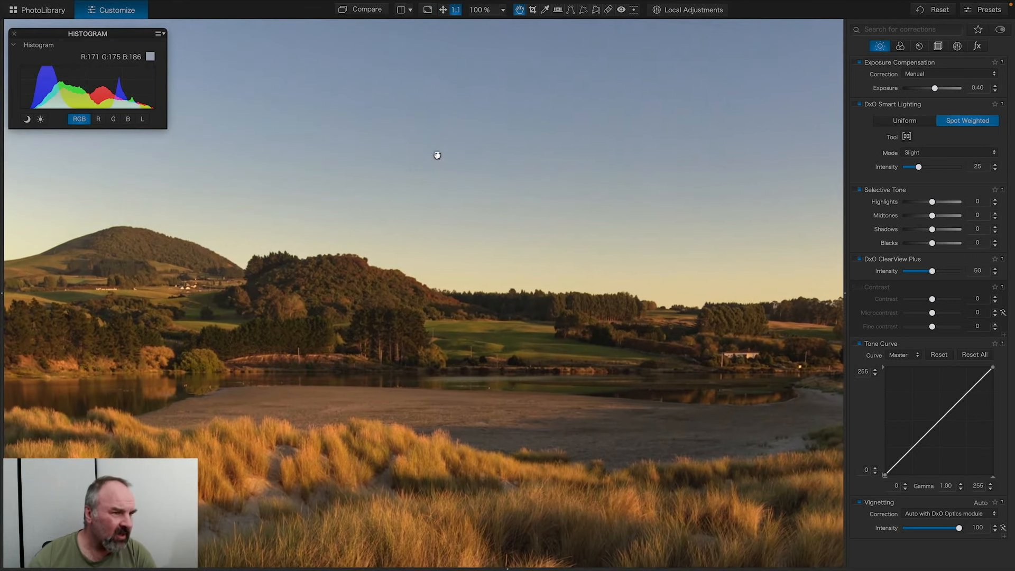
Examine the sky at 100% and 200% for noise, comparing it with DxO ClearView Plus off and on
{"action": "left_click", "coordinate": [445, 193]}
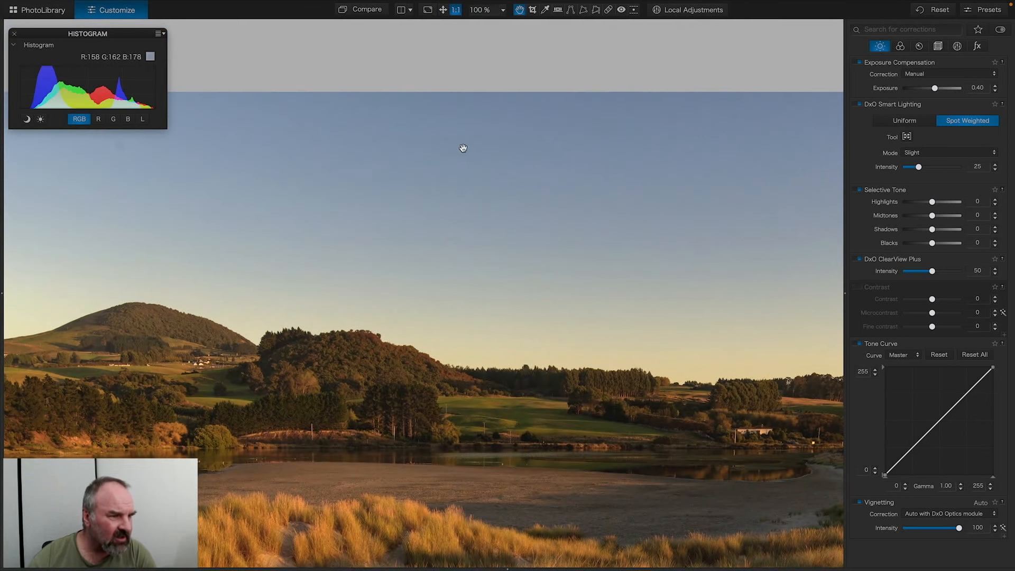
{"action": "left_click", "coordinate": [501, 11]}
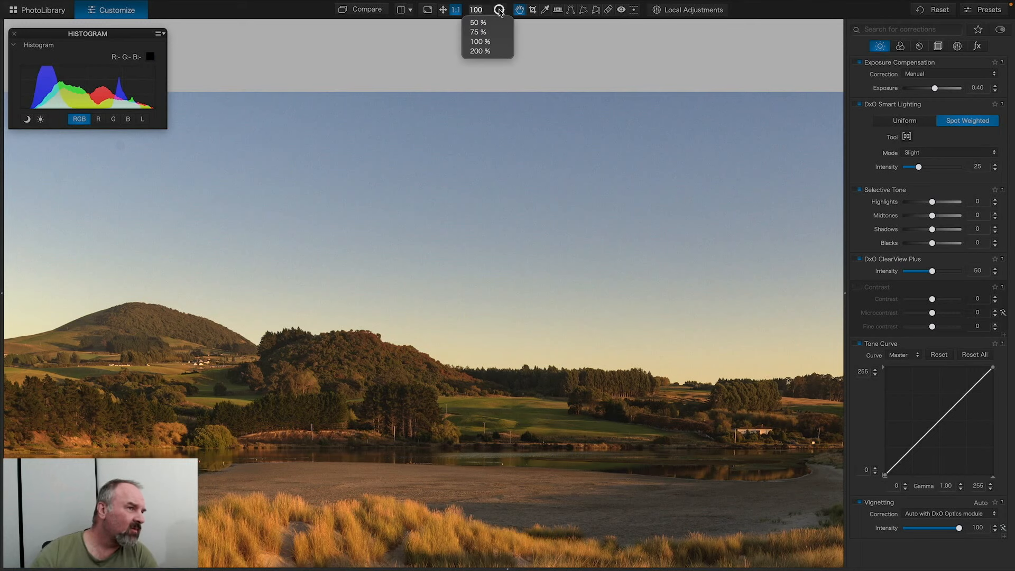
{"action": "left_click", "coordinate": [478, 51]}
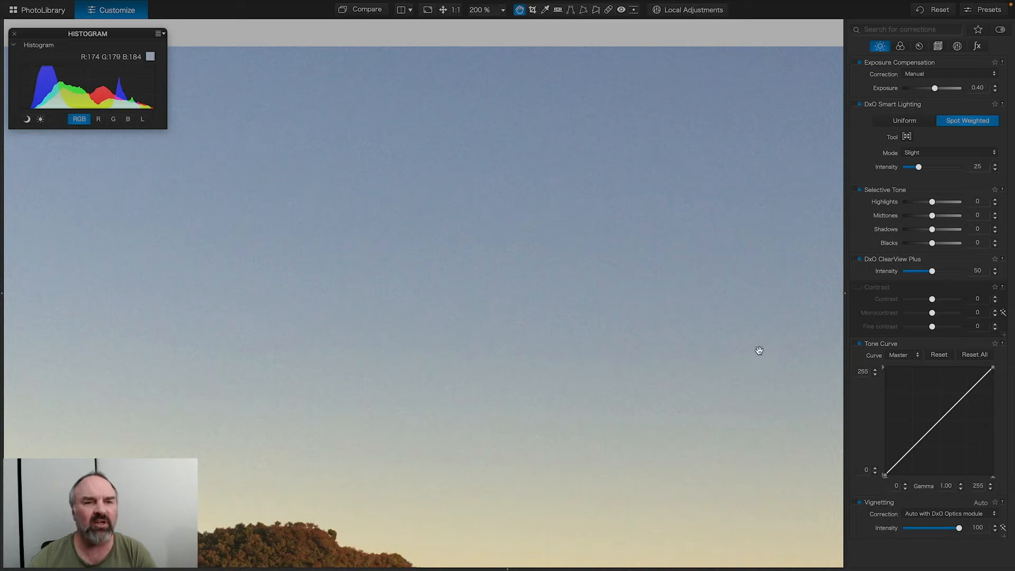
{"action": "left_click", "coordinate": [857, 259]}
{"action": "left_click", "coordinate": [856, 259]}
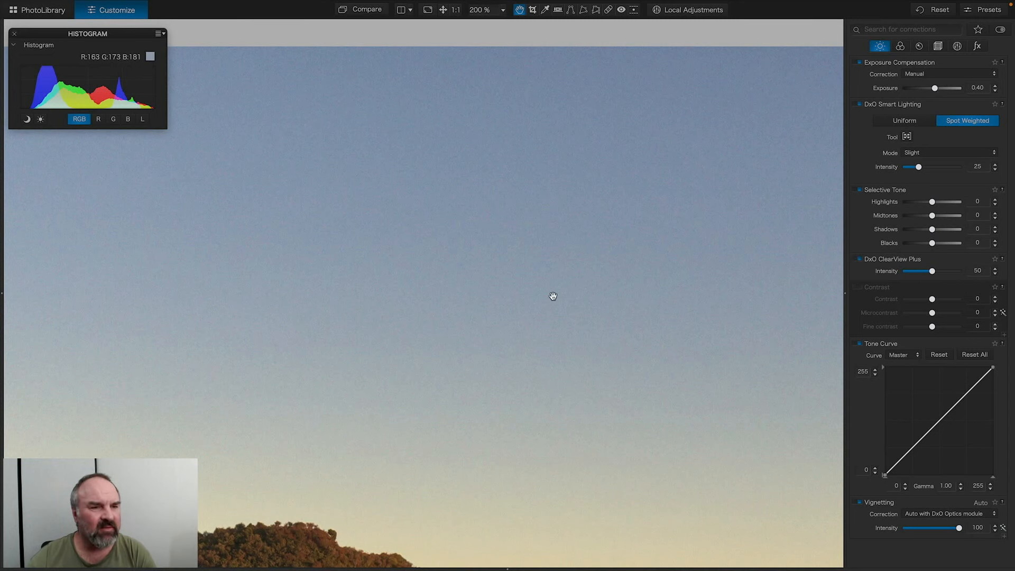
{"action": "left_click", "coordinate": [519, 286]}
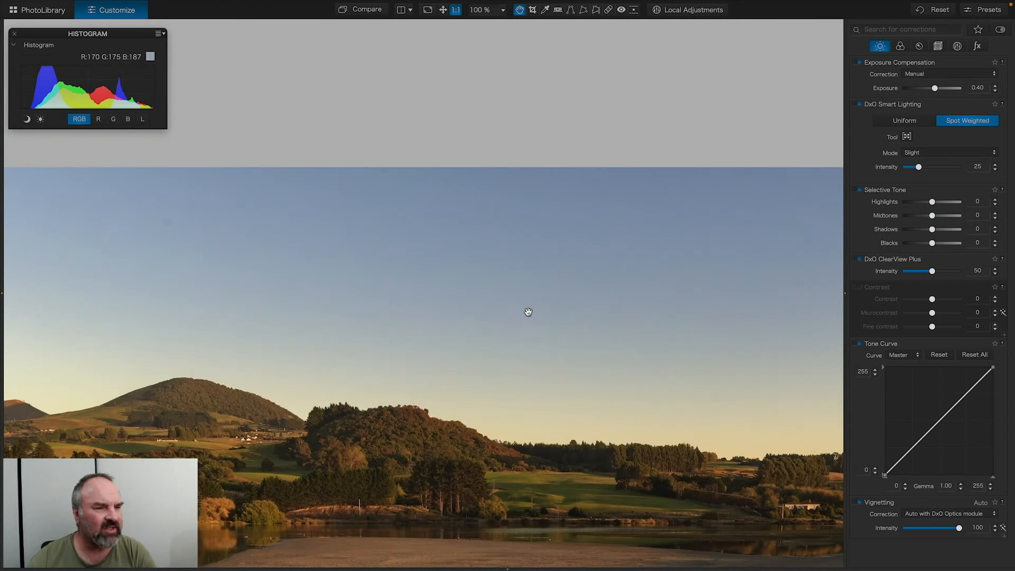
{"action": "left_click_drag", "start_coordinate": [527, 310], "coordinate": [545, 177]}
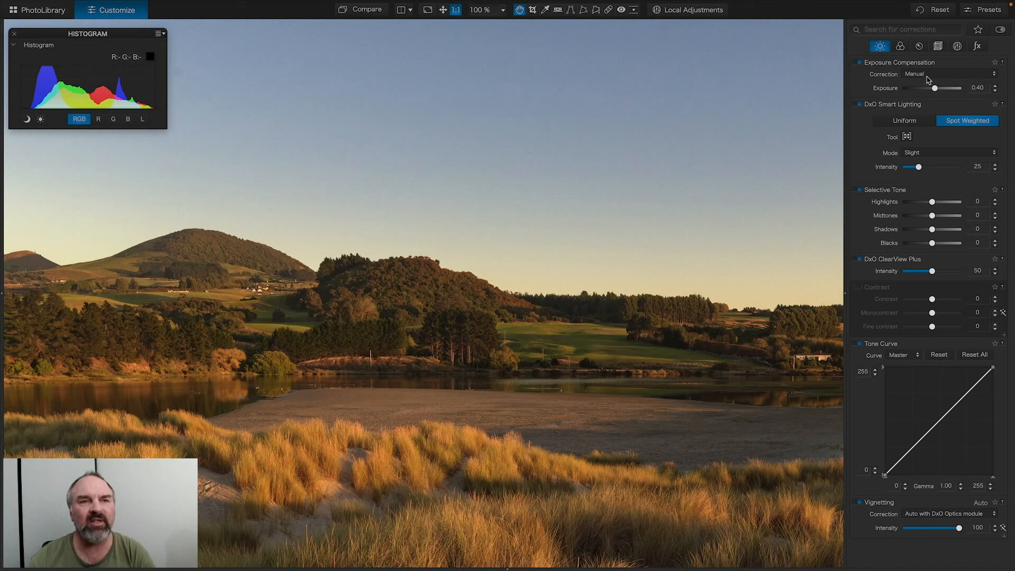
Set the denoising method to DeepPRIME and inspect the dune grass at 100%
{"action": "left_click", "coordinate": [920, 47]}
{"action": "left_click", "coordinate": [982, 79]}
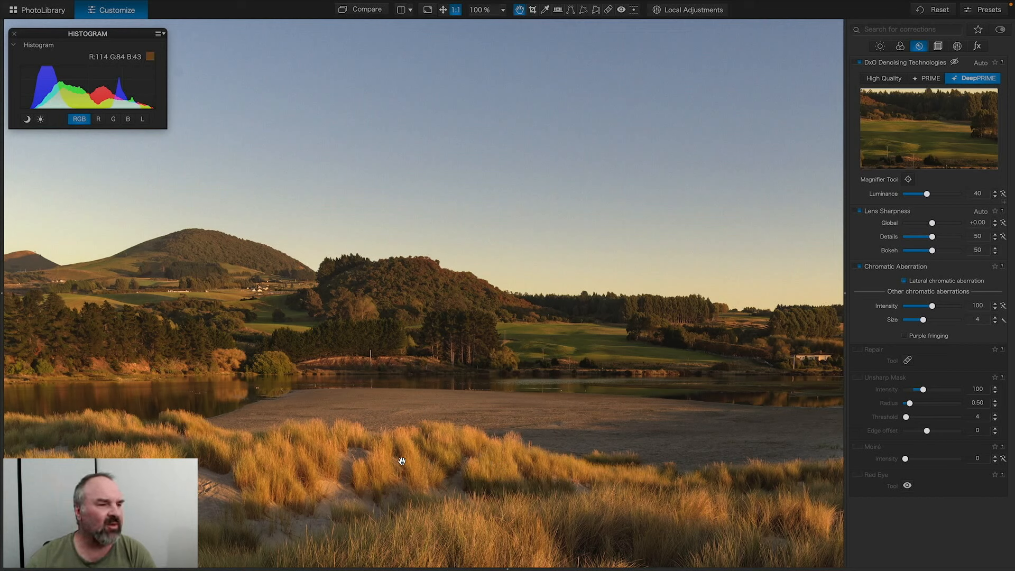
{"action": "left_click_drag", "start_coordinate": [447, 467], "coordinate": [444, 231]}
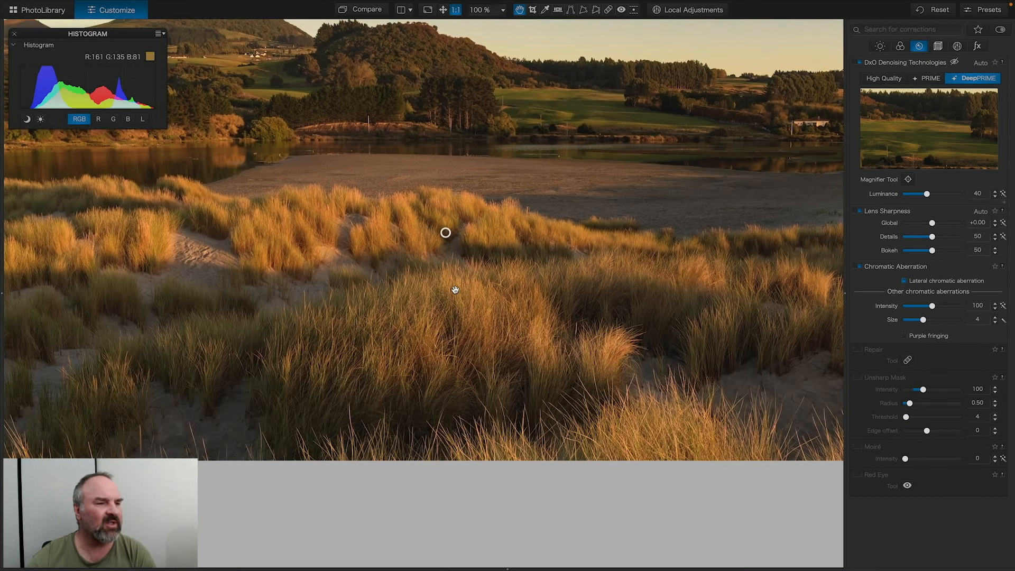
{"action": "left_click_drag", "start_coordinate": [465, 393], "coordinate": [464, 199]}
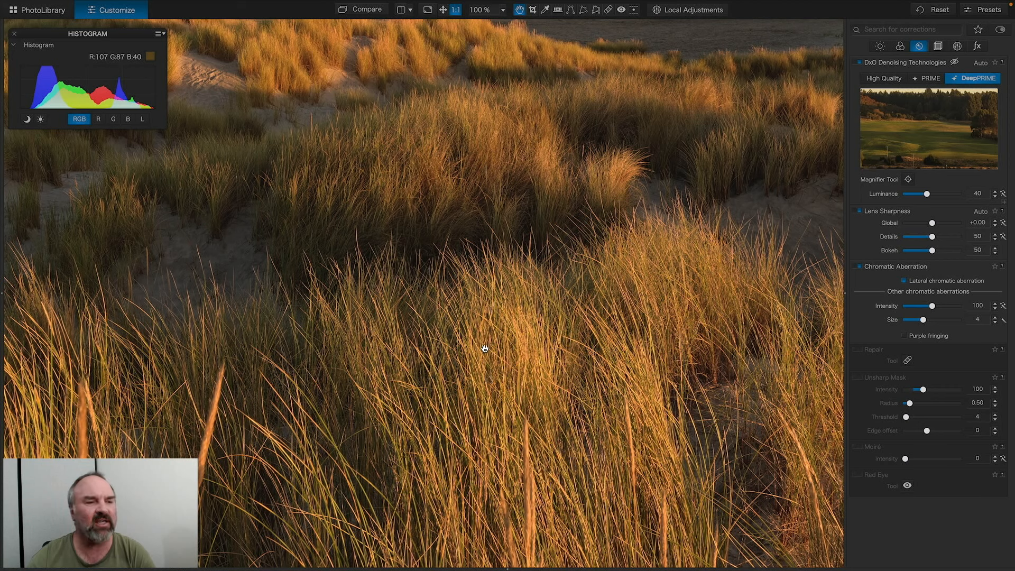
{"action": "left_click_drag", "start_coordinate": [483, 348], "coordinate": [485, 390]}
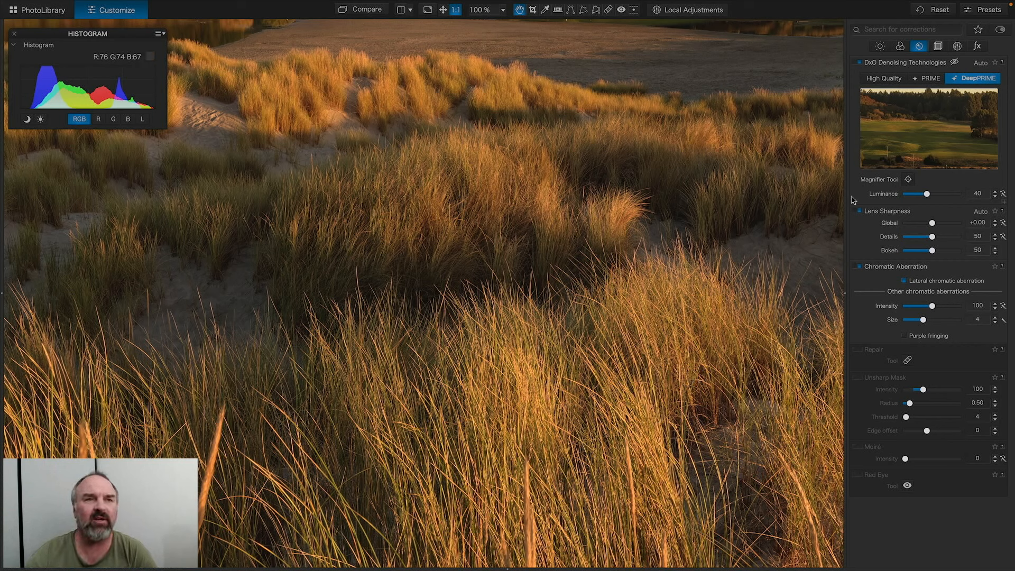
Enable the Contrast correction with Microcontrast at 10 and Fine contrast at 13
{"action": "left_click", "coordinate": [881, 47]}
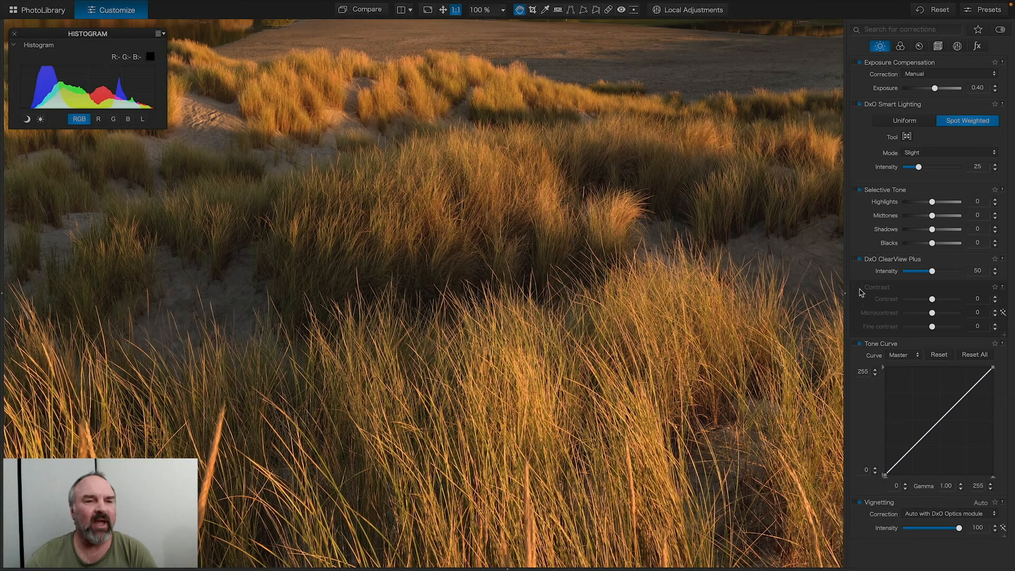
{"action": "left_click", "coordinate": [589, 256]}
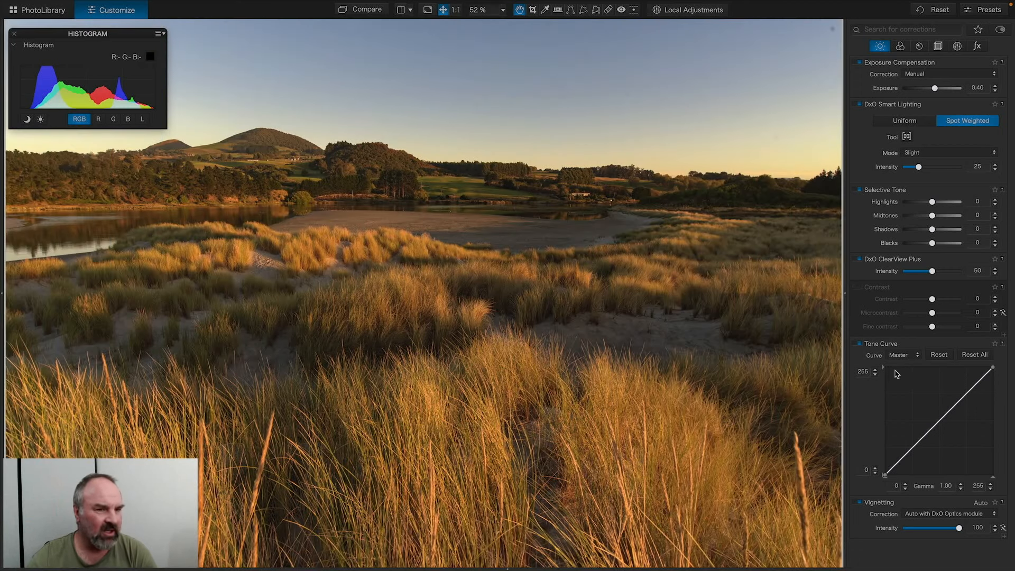
{"action": "left_click", "coordinate": [860, 288]}
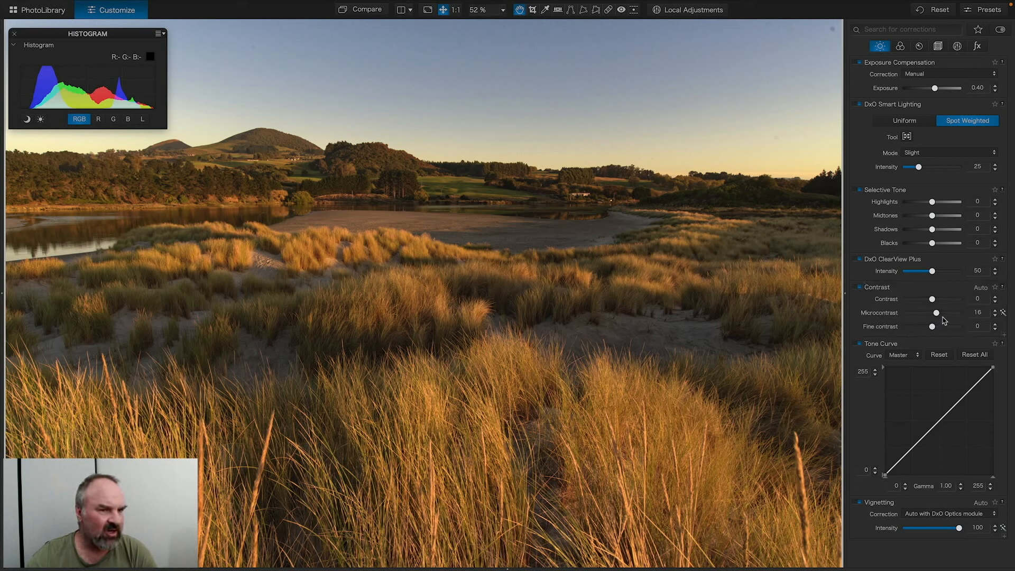
{"action": "left_click_drag", "start_coordinate": [937, 315], "coordinate": [936, 316]}
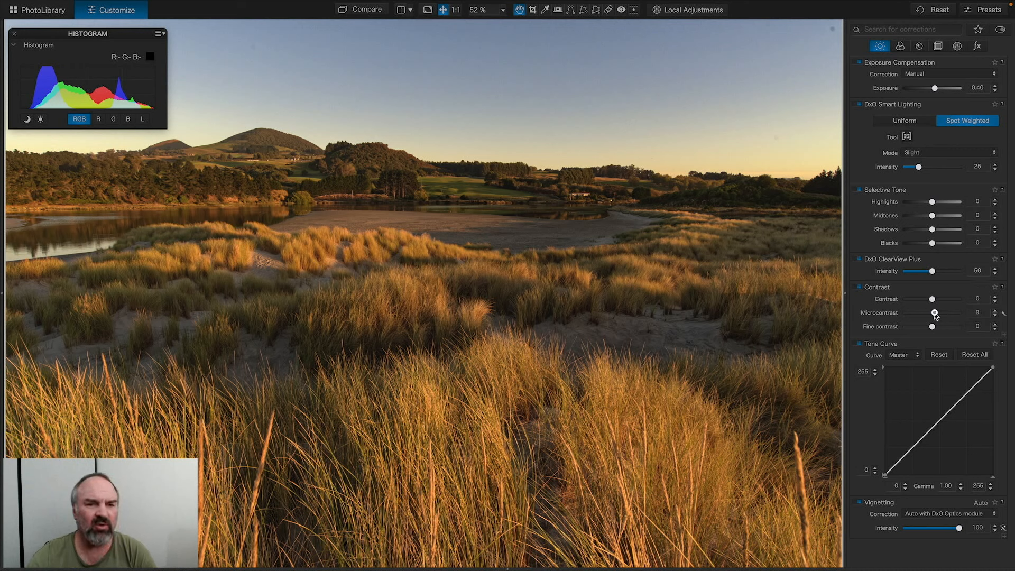
{"action": "left_click", "coordinate": [995, 310]}
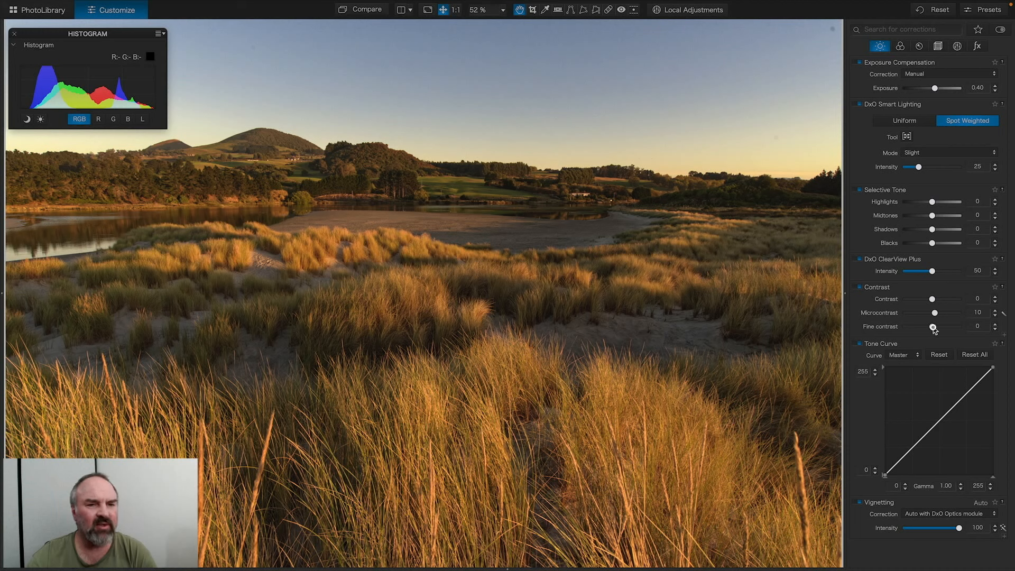
{"action": "mouse_move", "coordinate": [934, 329]}
{"action": "left_mouse_down"}
{"action": "mouse_move", "coordinate": [955, 329]}
{"action": "mouse_move", "coordinate": [938, 328]}
{"action": "left_mouse_up"}
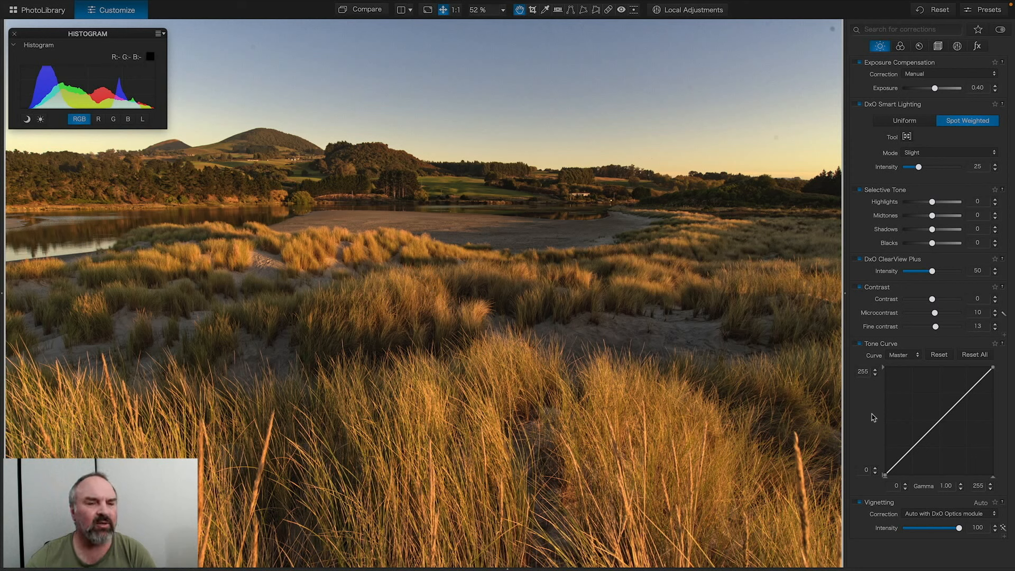
Add a slightly lowered shadow point to the master Tone Curve and check the dark dune grass at 100%
{"action": "left_click", "coordinate": [912, 449]}
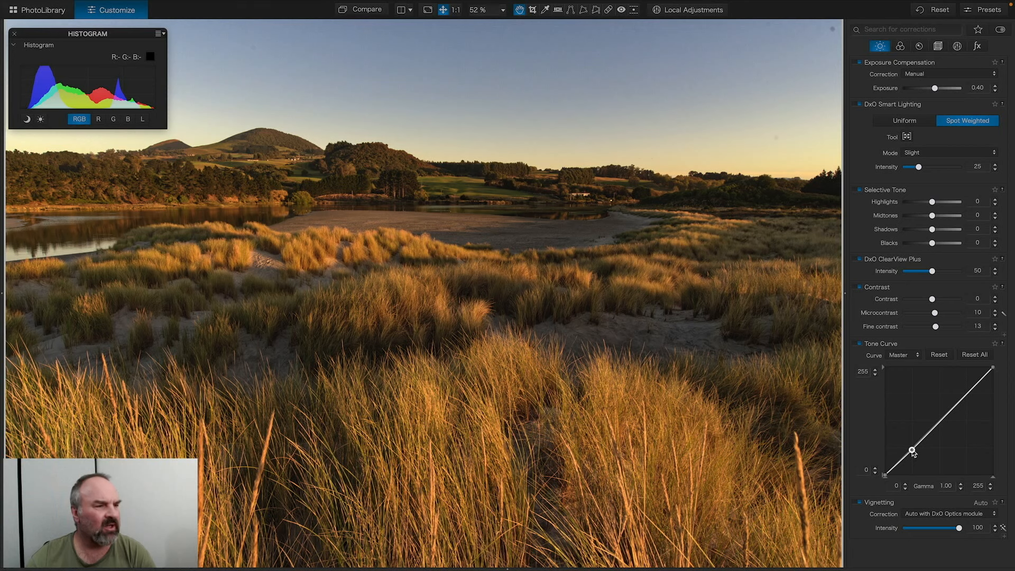
{"action": "scroll", "coordinate": [370, 351], "scroll_direction": "up", "scroll_amount": 1}
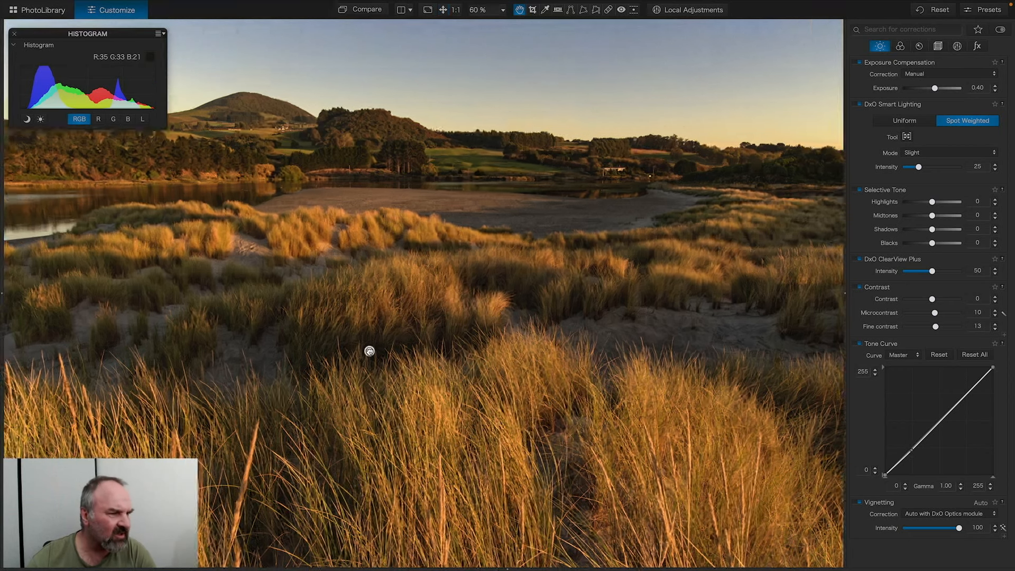
{"action": "scroll", "coordinate": [369, 351], "scroll_direction": "up", "scroll_amount": 2}
{"action": "left_click_drag", "start_coordinate": [369, 352], "coordinate": [407, 379]}
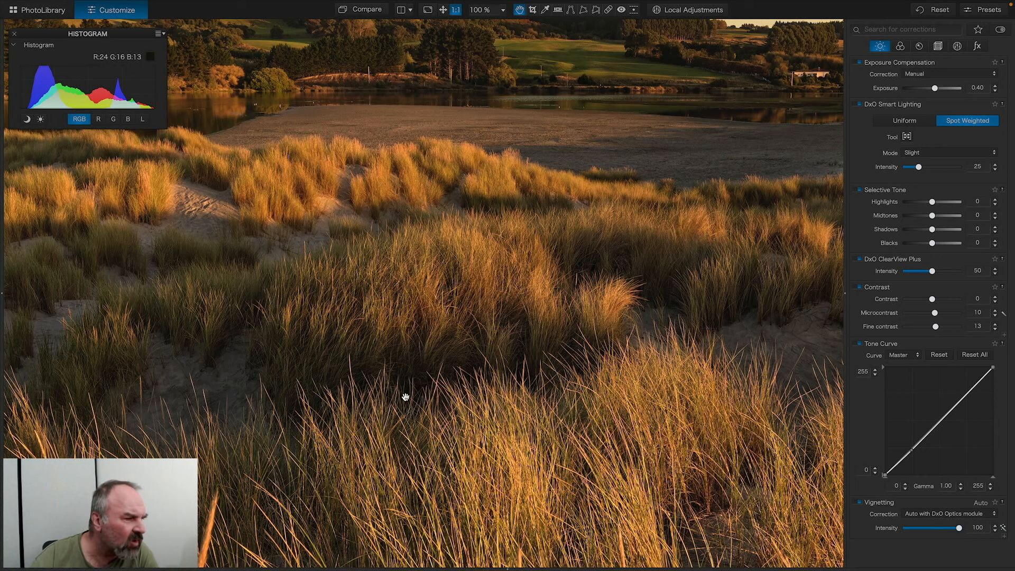
{"action": "left_click_drag", "start_coordinate": [460, 342], "coordinate": [405, 401]}
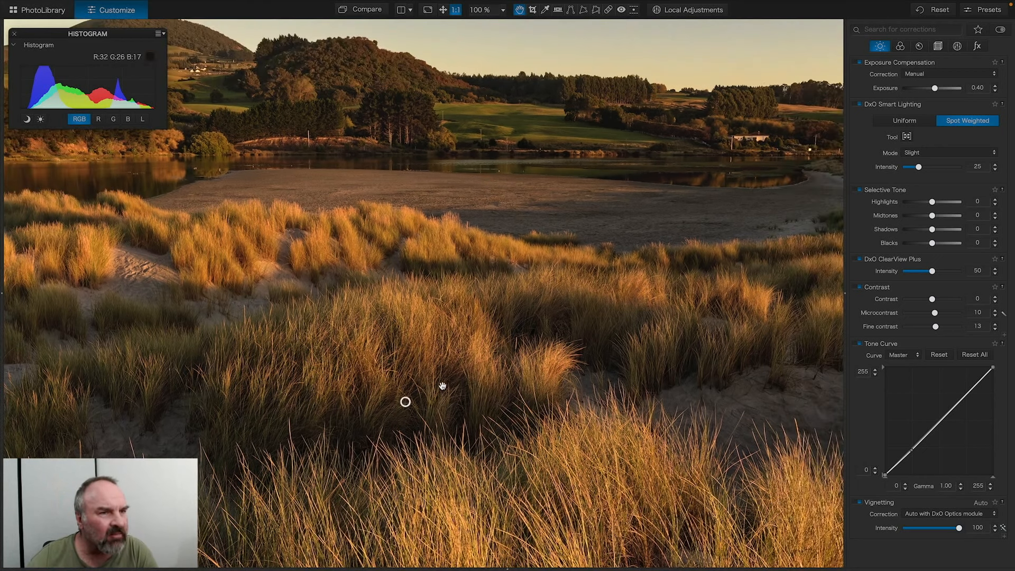
{"action": "left_click_drag", "start_coordinate": [508, 353], "coordinate": [437, 413]}
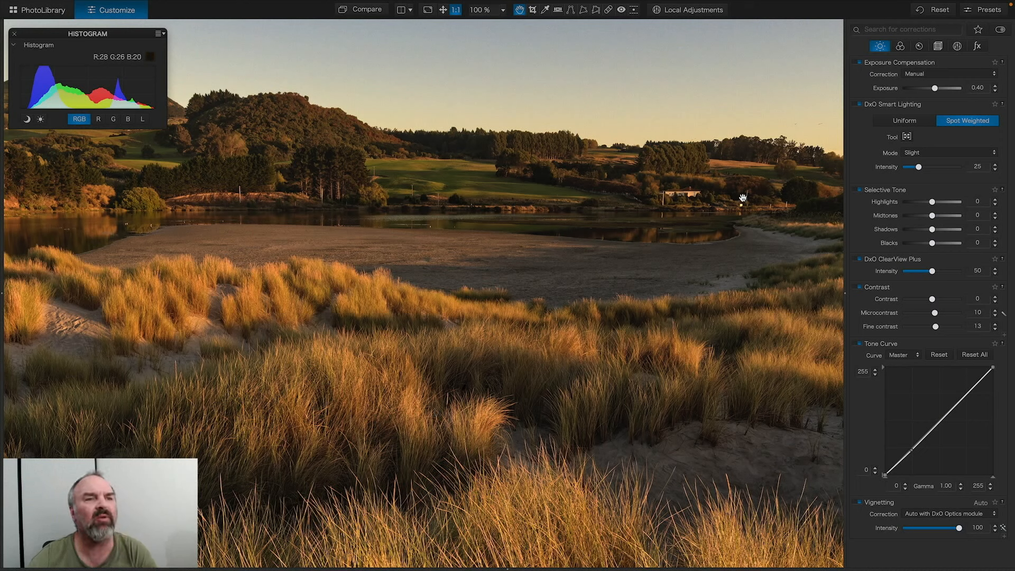
{"action": "scroll", "coordinate": [578, 338], "scroll_direction": "down", "scroll_amount": 5}
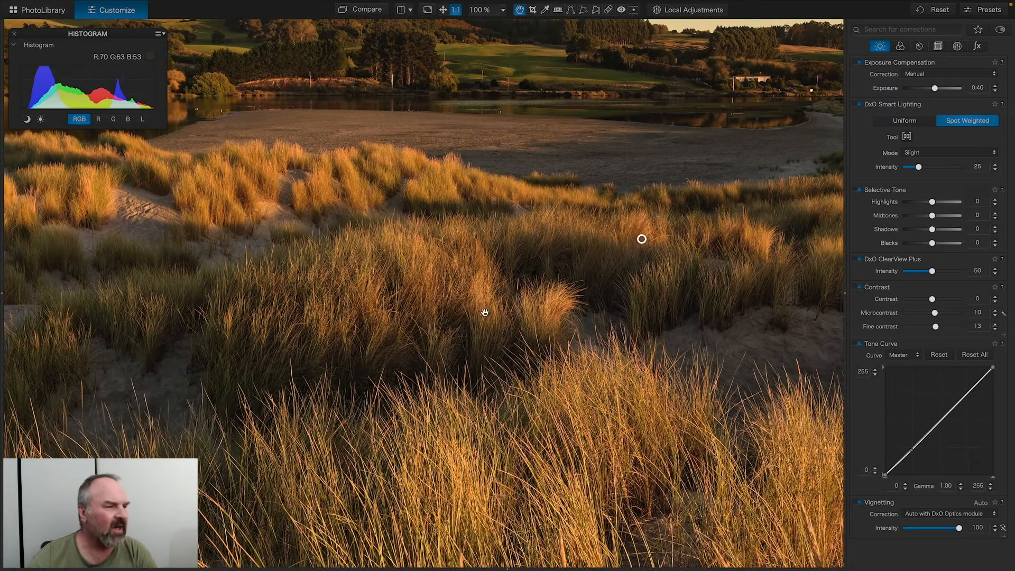
{"action": "scroll", "coordinate": [485, 313], "scroll_direction": "down", "scroll_amount": 5}
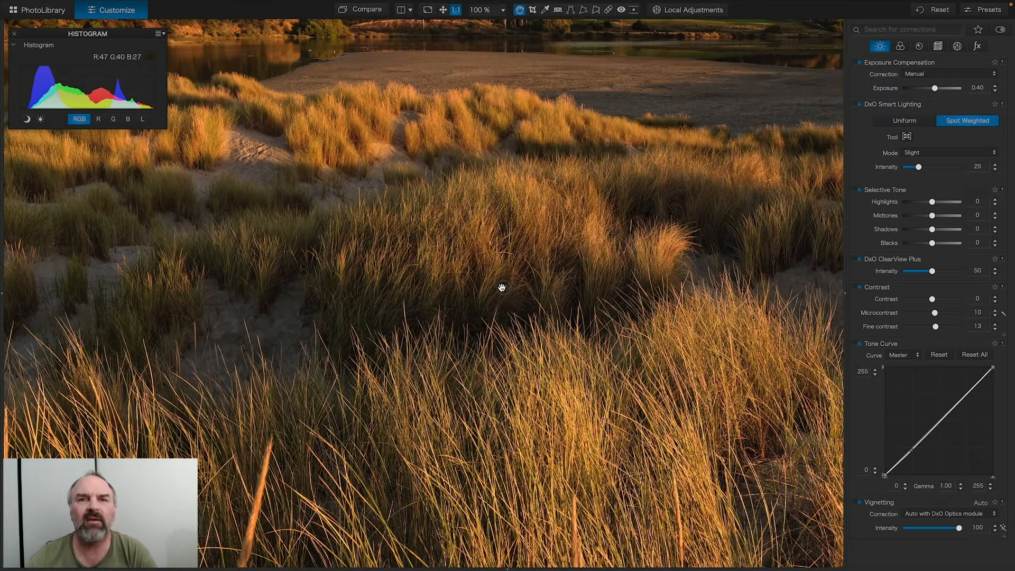
{"action": "scroll", "coordinate": [502, 287], "scroll_direction": "down", "scroll_amount": 3}
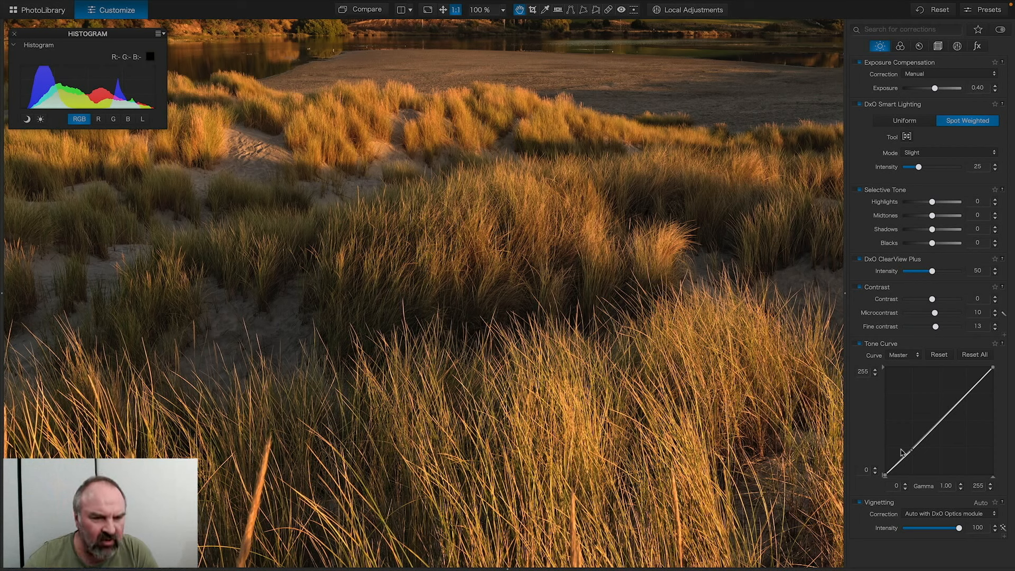
Shape the Tone Curve into a gentle S by lowering the shadow point, raising a highlight point and adding a midtone point
{"action": "left_click_drag", "start_coordinate": [914, 447], "coordinate": [915, 453]}
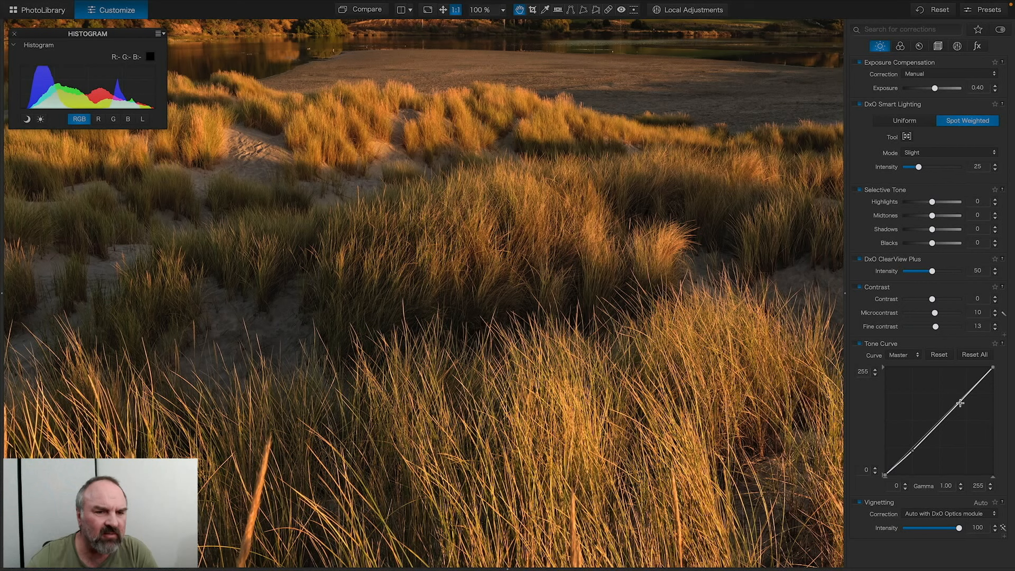
{"action": "left_click_drag", "start_coordinate": [964, 396], "coordinate": [962, 394]}
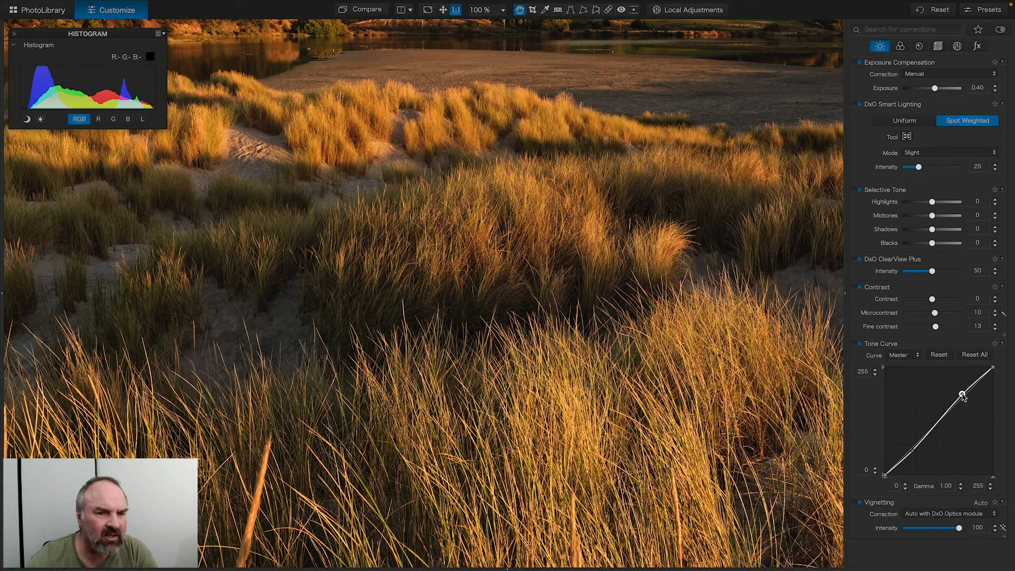
{"action": "left_click", "coordinate": [937, 423]}
{"action": "left_click_drag", "start_coordinate": [937, 423], "coordinate": [936, 423]}
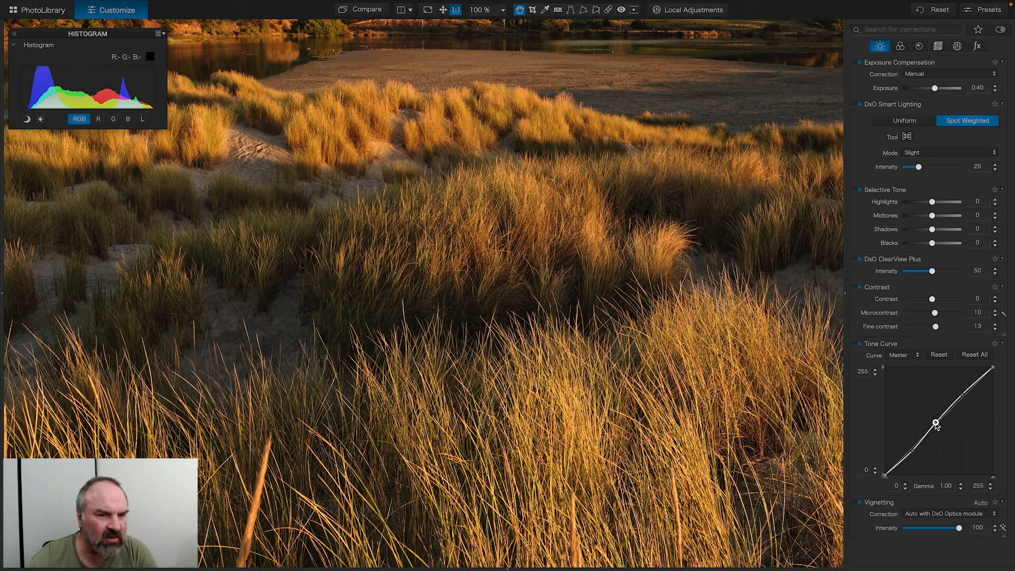
Compare the whole photo with the Tone Curve correction off and on
{"action": "left_click", "coordinate": [416, 308]}
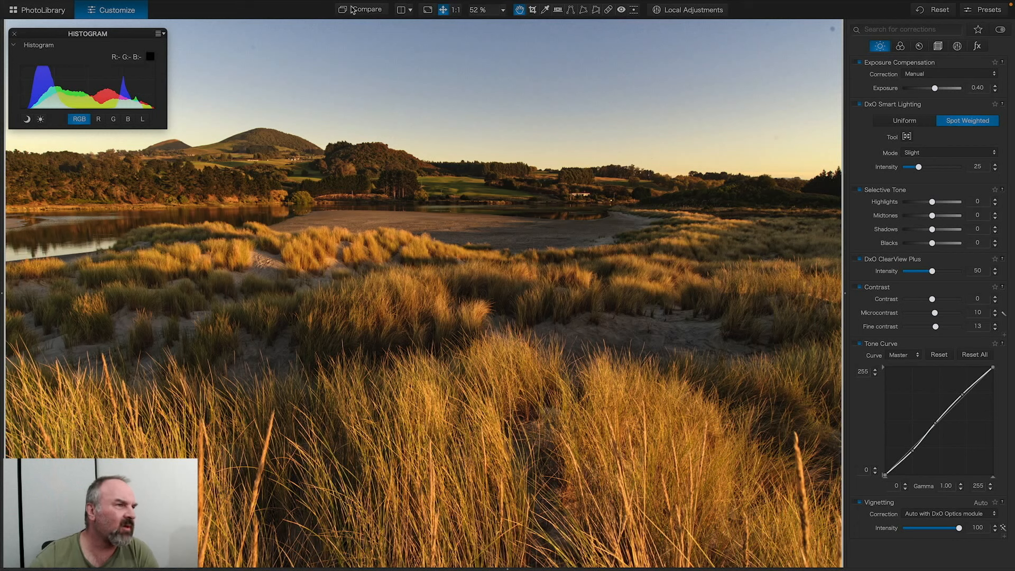
{"action": "left_click", "coordinate": [857, 344]}
{"action": "left_click", "coordinate": [857, 344]}
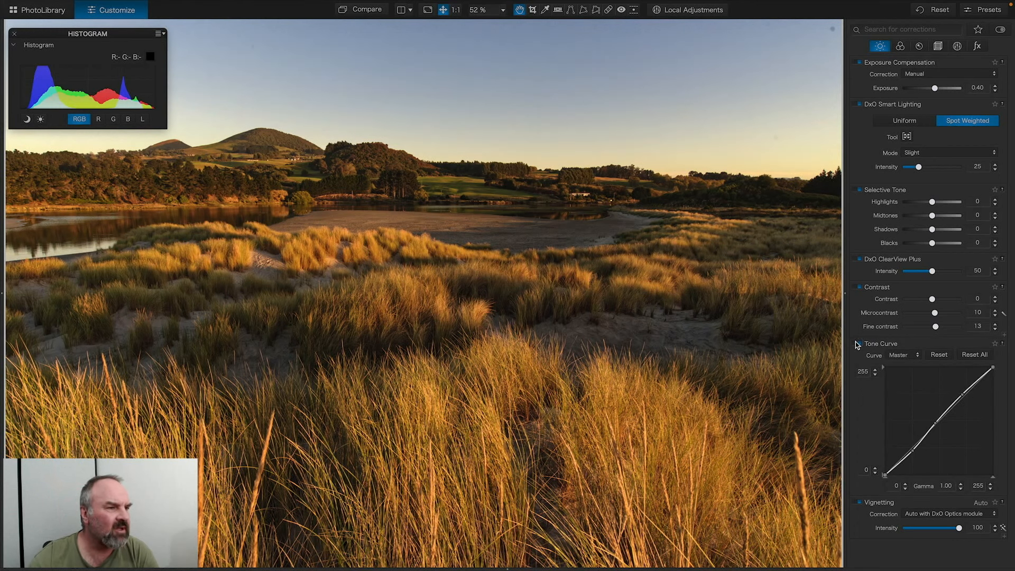
{"action": "left_click", "coordinate": [857, 343]}
{"action": "left_click", "coordinate": [857, 342]}
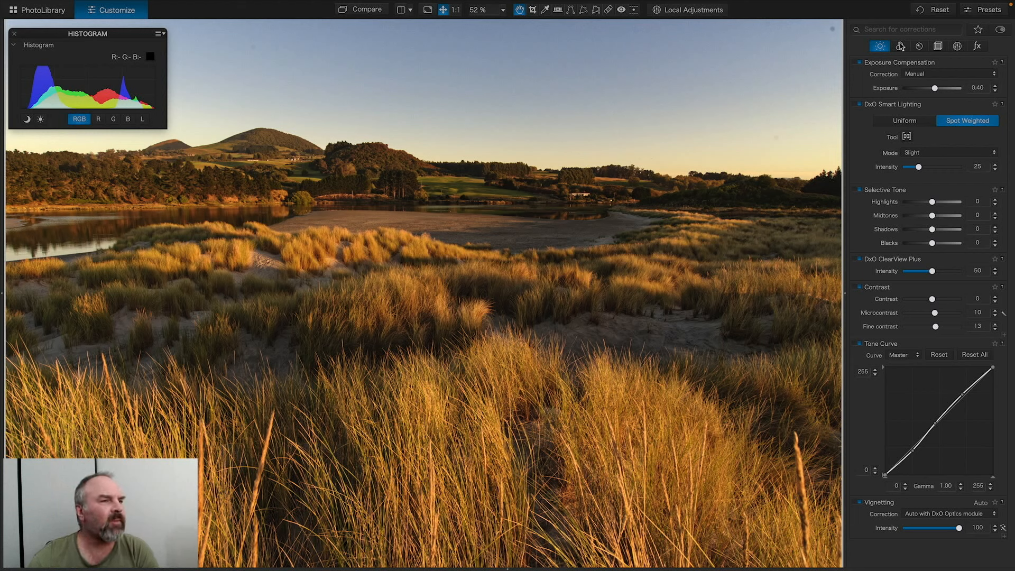
Customize the White Balance with a cooler Temperature of 6495 and a Tint of 2
{"action": "left_click", "coordinate": [900, 46]}
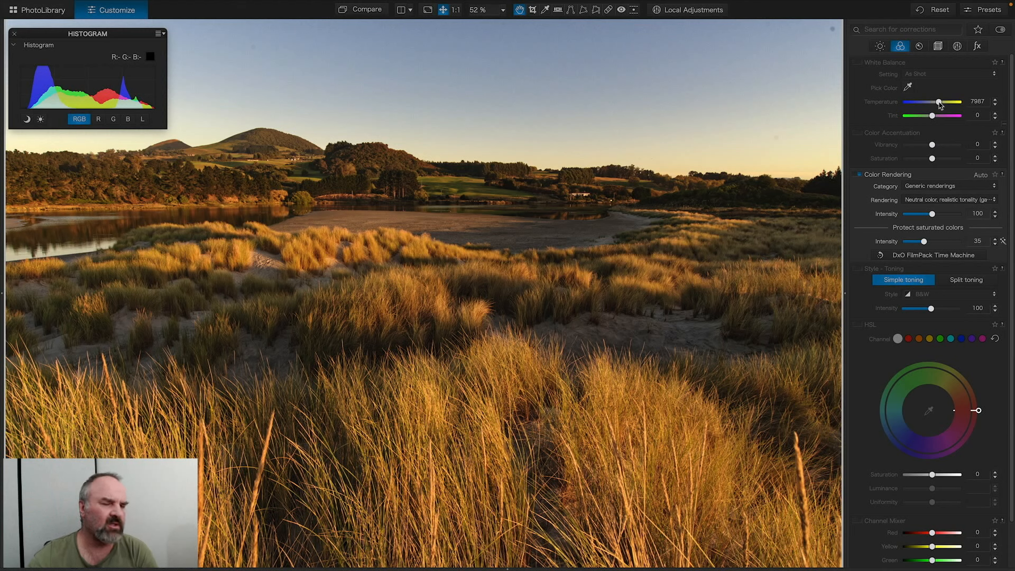
{"action": "scroll", "coordinate": [940, 106], "scroll_direction": "down", "scroll_amount": 1}
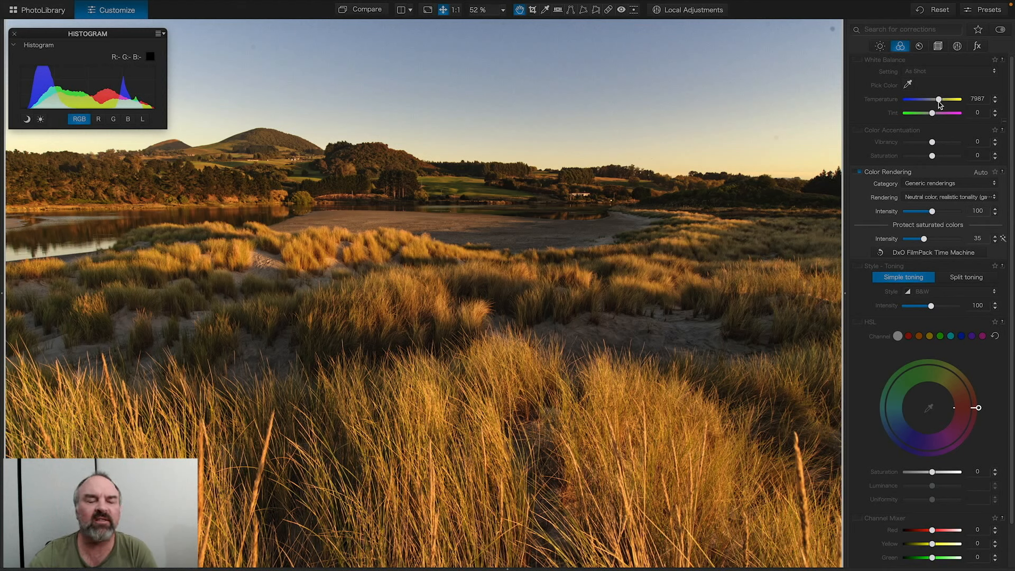
{"action": "scroll", "coordinate": [940, 104], "scroll_direction": "down", "scroll_amount": 1}
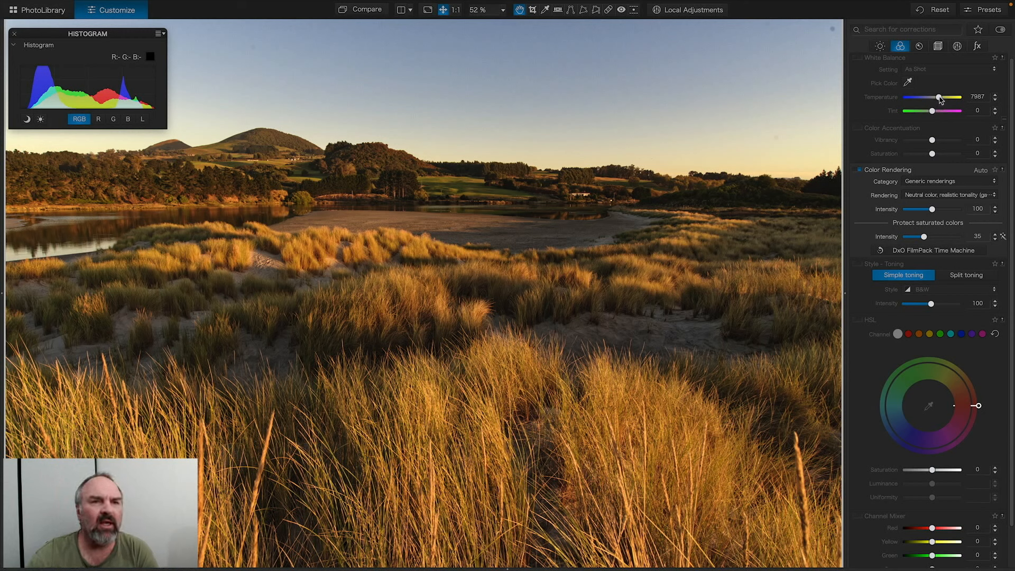
{"action": "left_click_drag", "start_coordinate": [941, 99], "coordinate": [938, 99]}
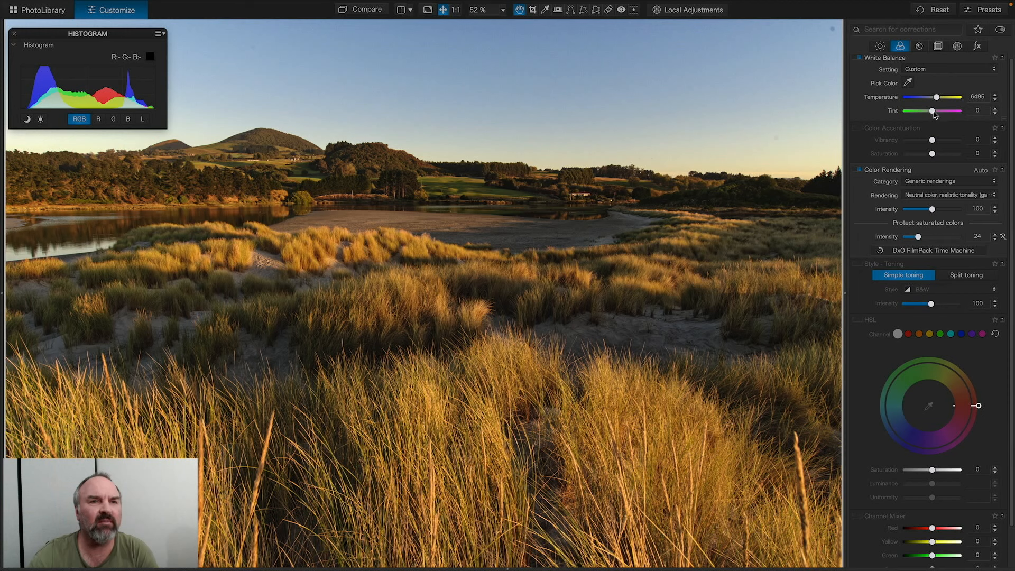
{"action": "left_click", "coordinate": [997, 109]}
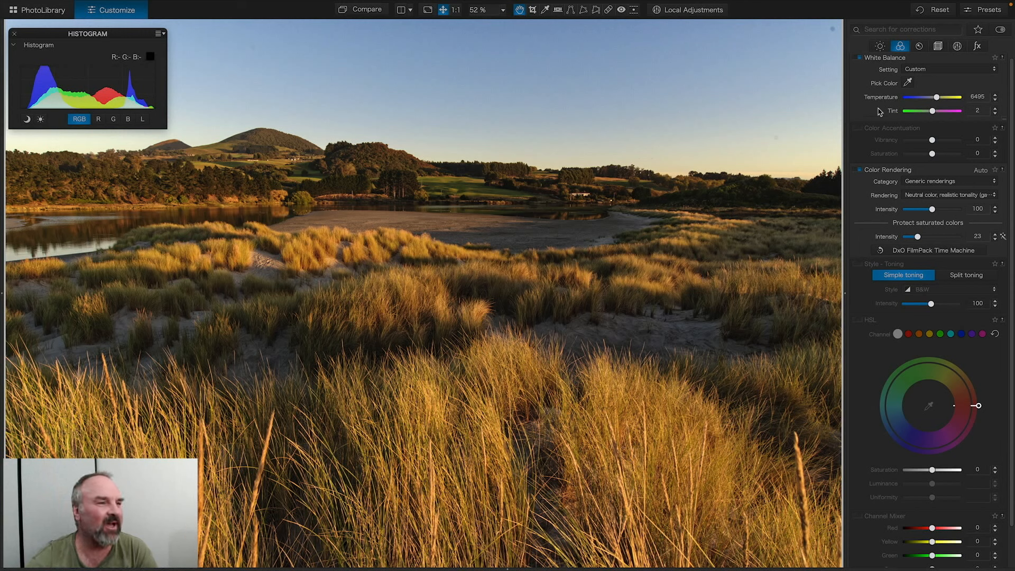
Enable Color Accentuation and raise its Saturation to 20
{"action": "scroll", "coordinate": [880, 111], "scroll_direction": "down", "scroll_amount": 1}
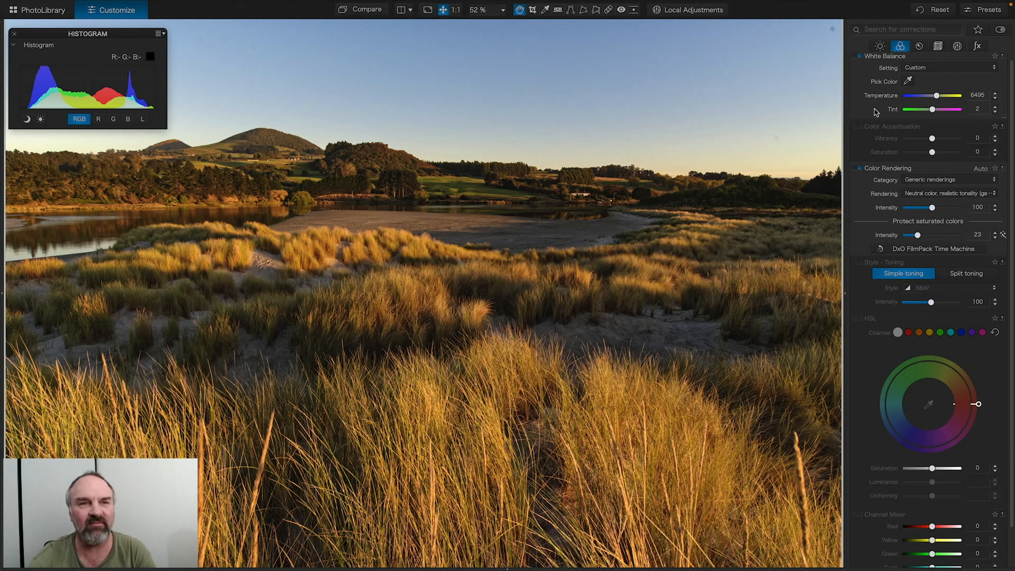
{"action": "scroll", "coordinate": [877, 107], "scroll_direction": "down", "scroll_amount": 1}
{"action": "scroll", "coordinate": [876, 111], "scroll_direction": "up", "scroll_amount": 2}
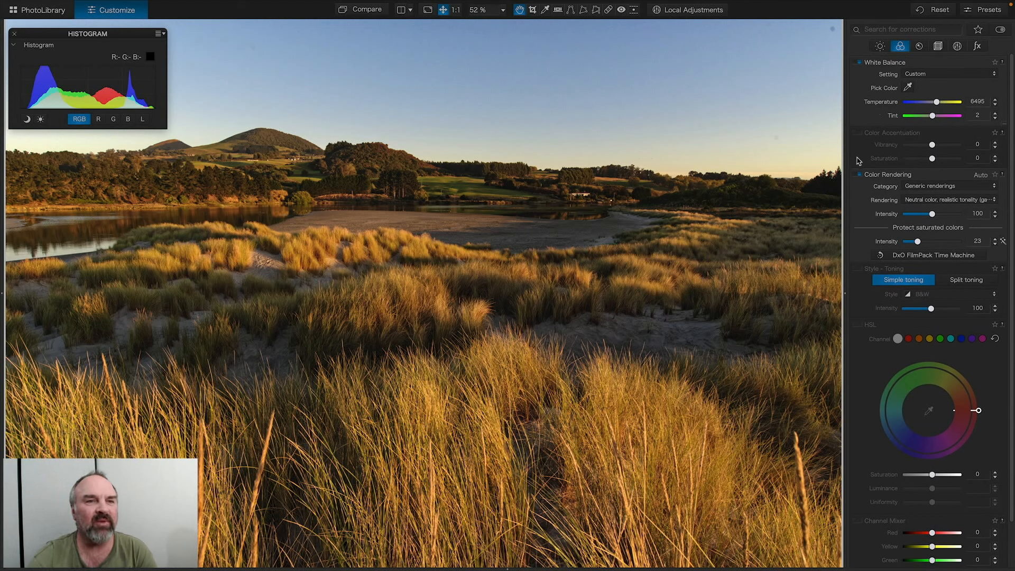
{"action": "left_click", "coordinate": [860, 134]}
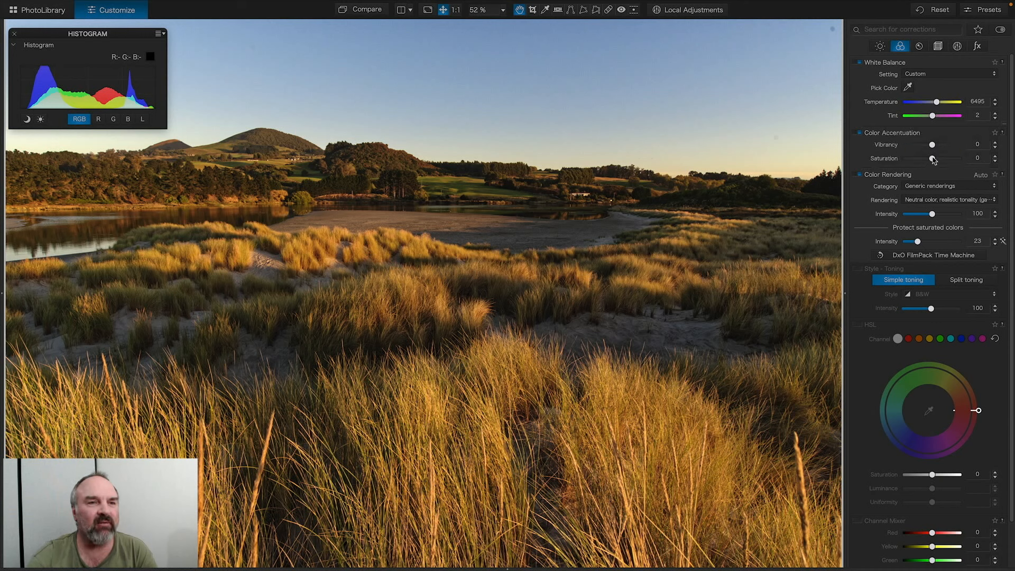
{"action": "left_click_drag", "start_coordinate": [933, 157], "coordinate": [940, 160]}
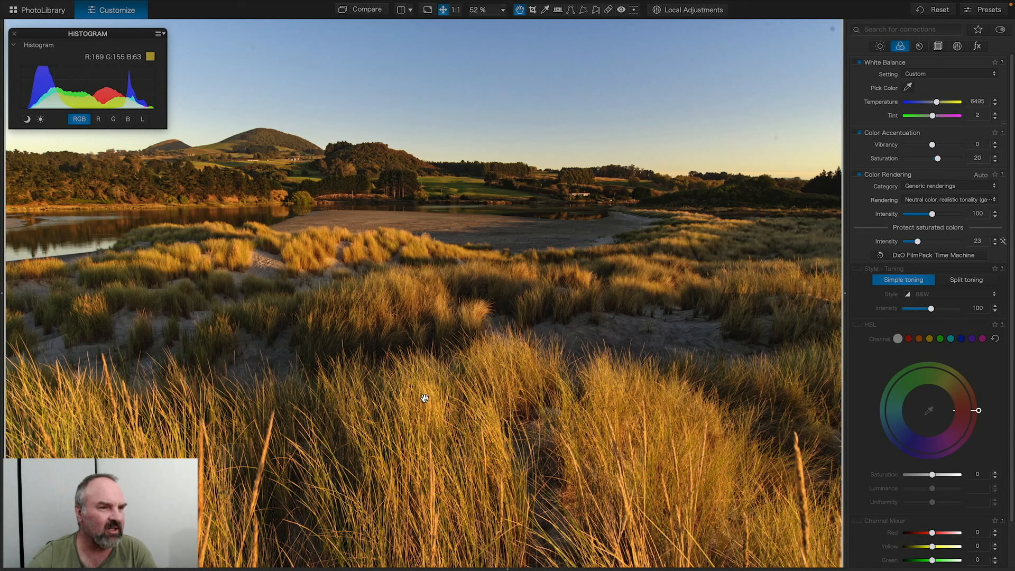
Enable HSL and fit the yellow channel's color range to the foreground dune grass by sampling it with the picker
{"action": "left_click", "coordinate": [858, 324]}
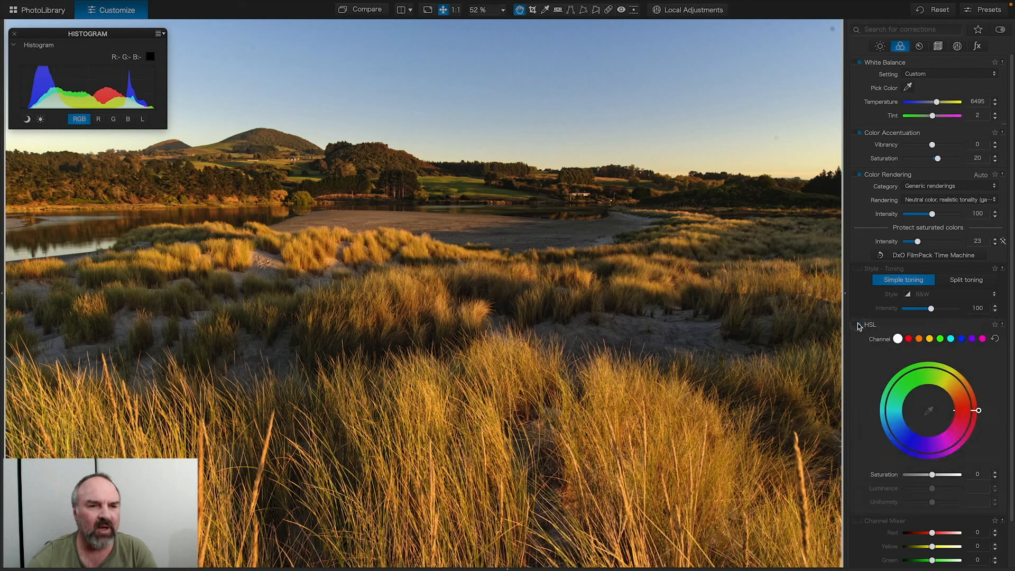
{"action": "left_click", "coordinate": [930, 339]}
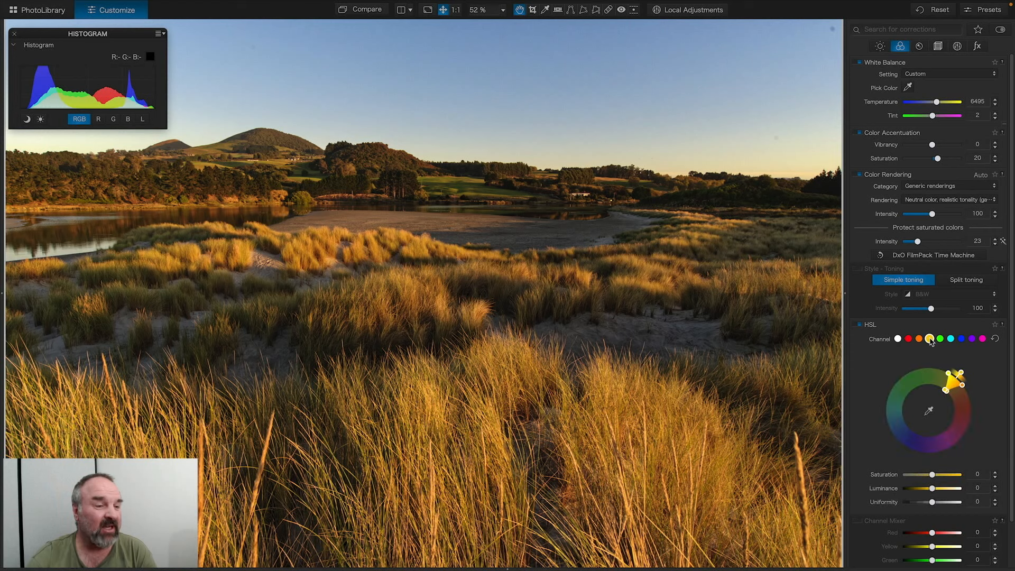
{"action": "left_click", "coordinate": [929, 411]}
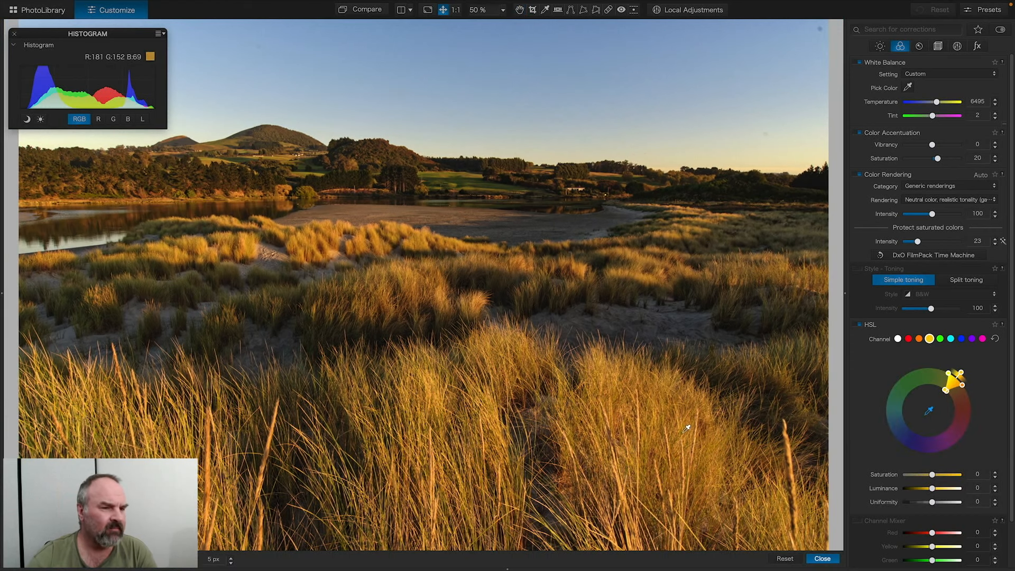
{"action": "left_click", "coordinate": [654, 407]}
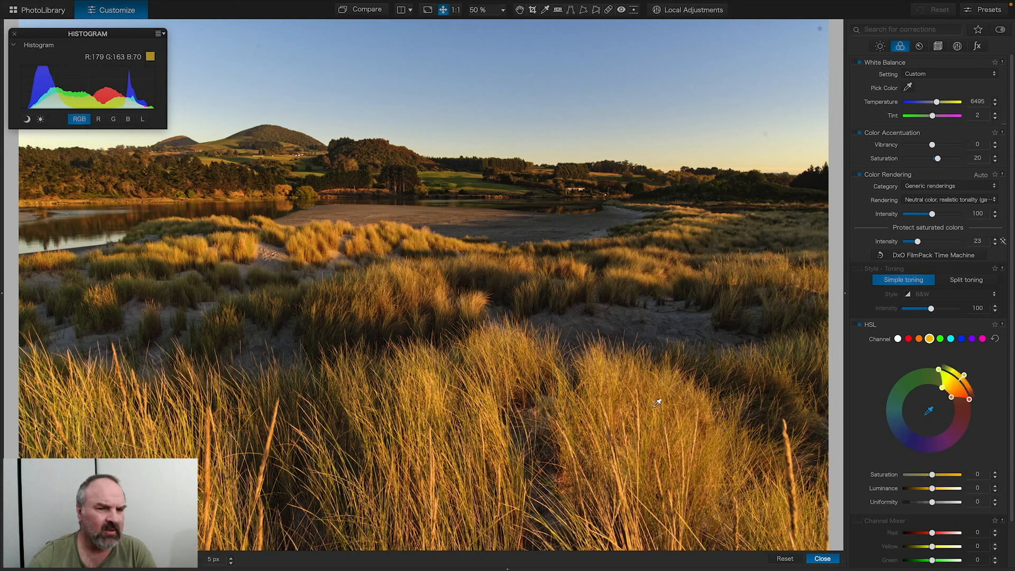
Set the HSL yellow channel's Saturation to -8 and its Luminance to 7
{"action": "mouse_move", "coordinate": [933, 476]}
{"action": "left_mouse_down"}
{"action": "mouse_move", "coordinate": [913, 477]}
{"action": "mouse_move", "coordinate": [931, 477]}
{"action": "left_mouse_up"}
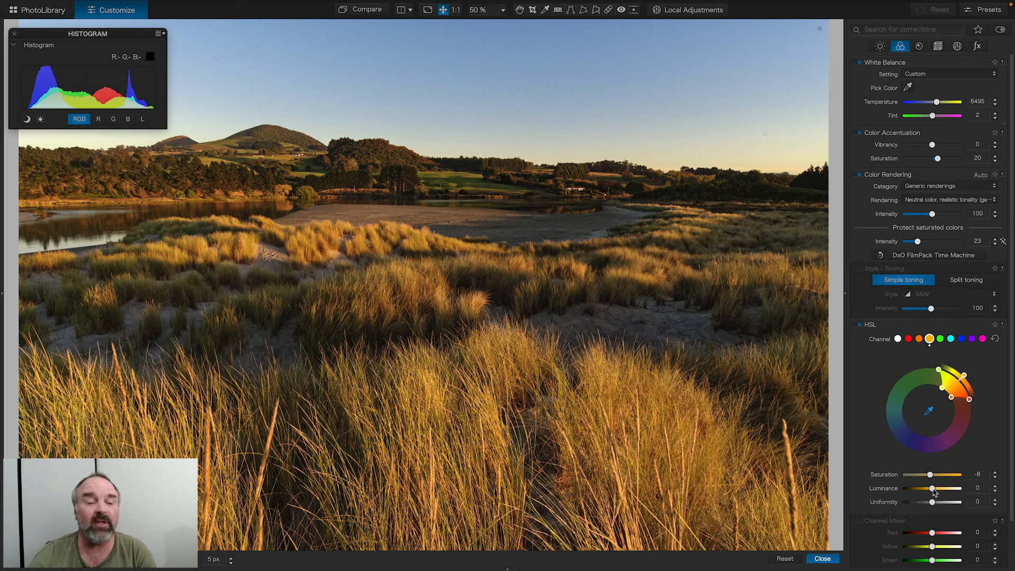
{"action": "left_click_drag", "start_coordinate": [934, 491], "coordinate": [935, 492]}
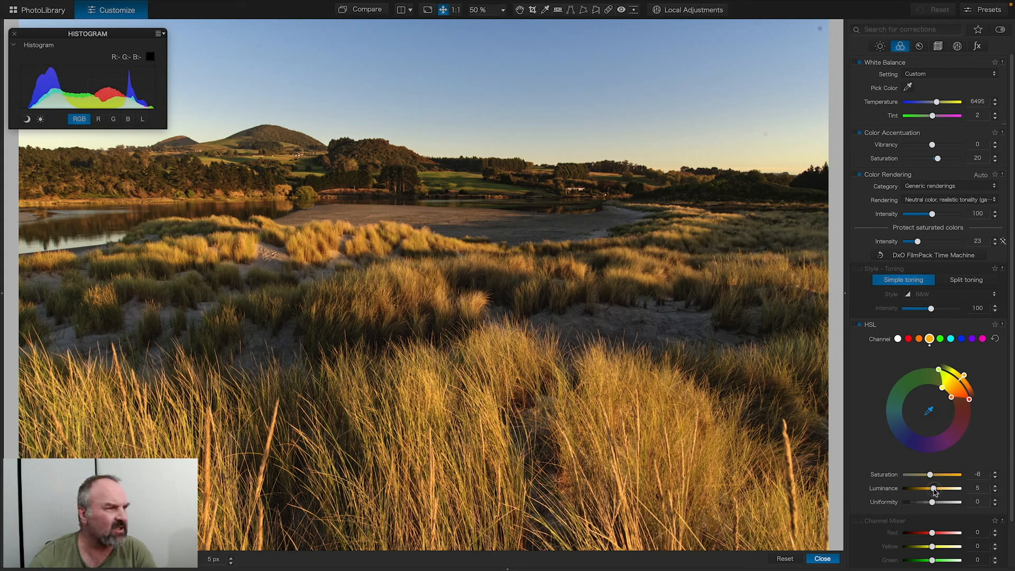
{"action": "left_click_drag", "start_coordinate": [934, 491], "coordinate": [936, 492]}
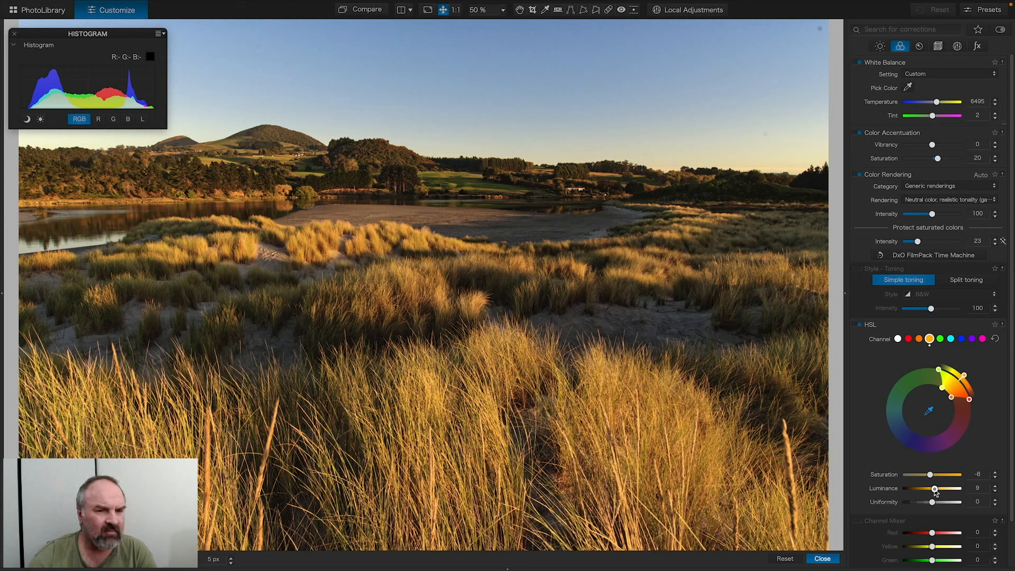
{"action": "left_click_drag", "start_coordinate": [935, 492], "coordinate": [935, 492]}
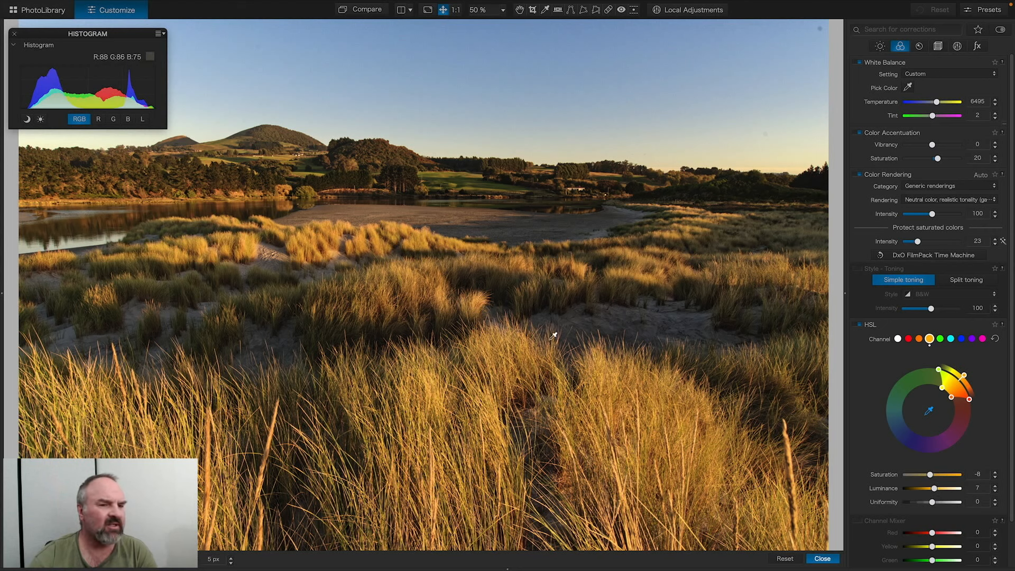
Check the dune grass at 100% and set the yellow channel's Luminance to 2 and Saturation to -5
{"action": "left_click", "coordinate": [823, 559]}
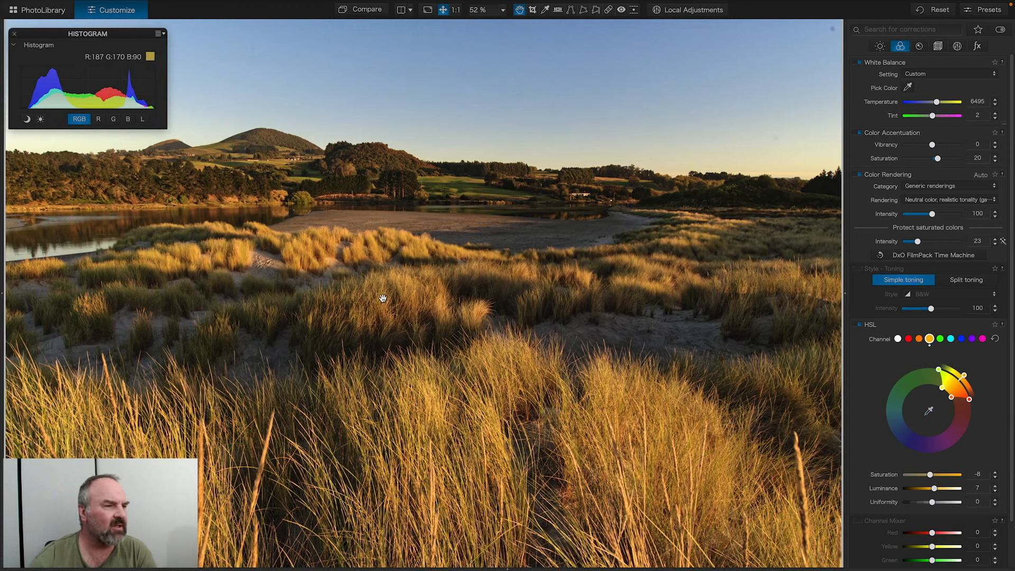
{"action": "left_click", "coordinate": [393, 282]}
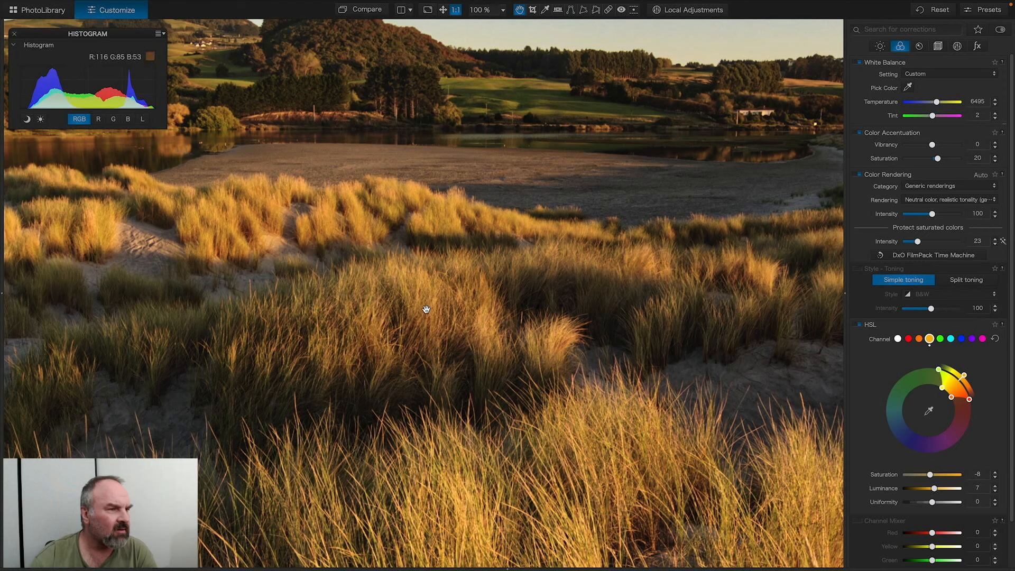
{"action": "left_click_drag", "start_coordinate": [427, 309], "coordinate": [436, 180]}
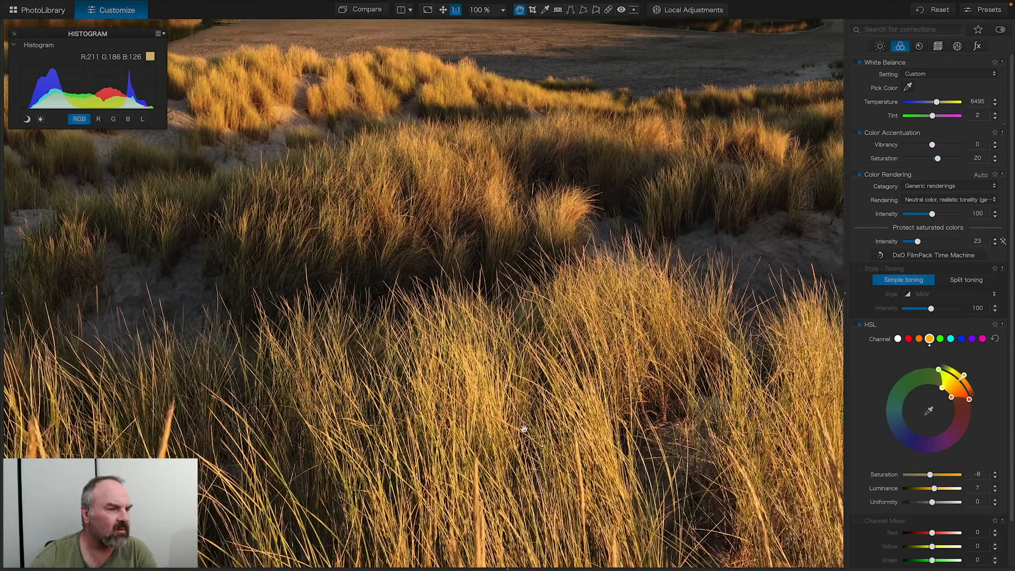
{"action": "left_click_drag", "start_coordinate": [522, 424], "coordinate": [518, 281]}
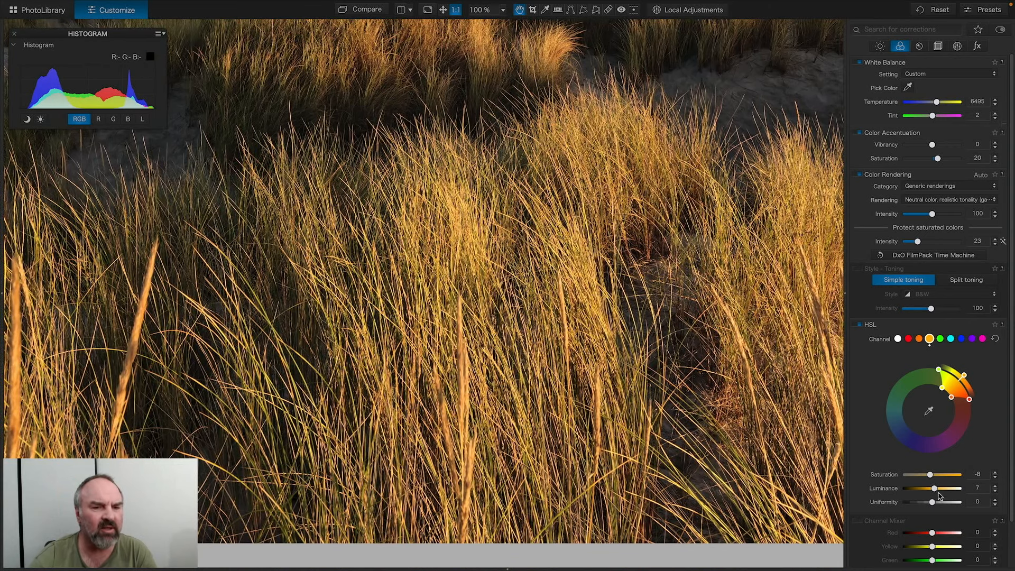
{"action": "left_click_drag", "start_coordinate": [935, 488], "coordinate": [934, 489]}
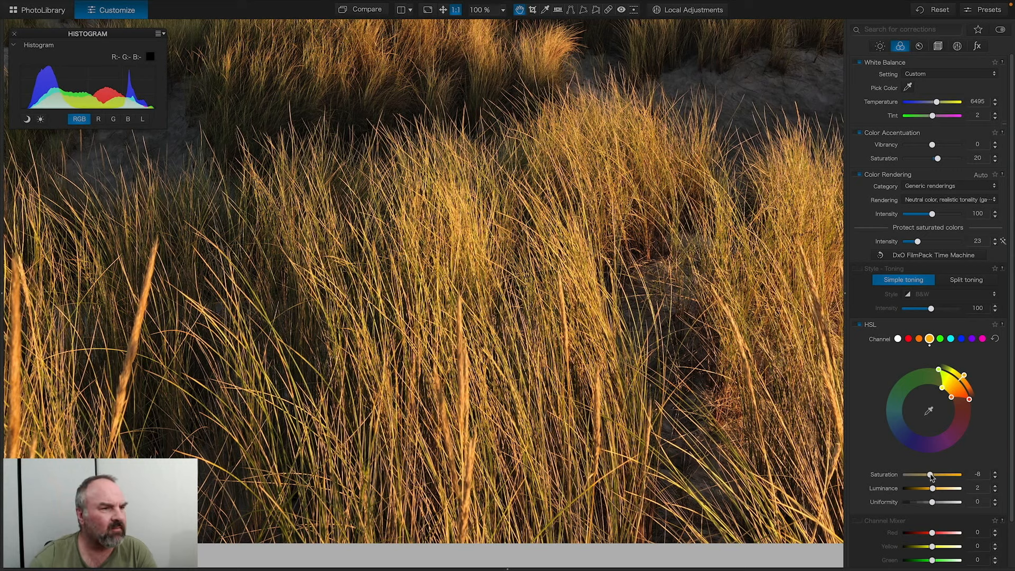
{"action": "left_click_drag", "start_coordinate": [930, 475], "coordinate": [933, 475]}
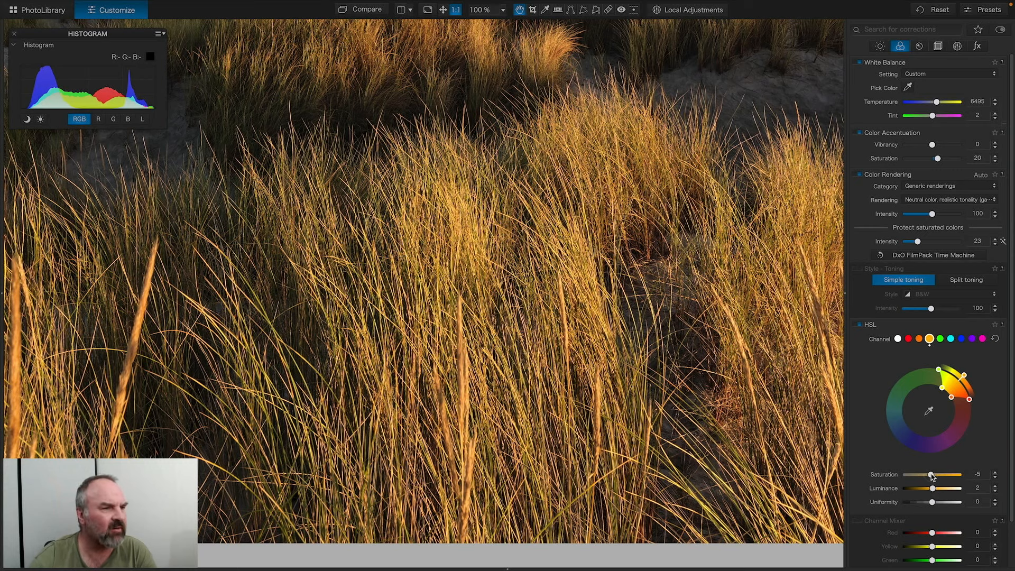
{"action": "left_click", "coordinate": [495, 346]}
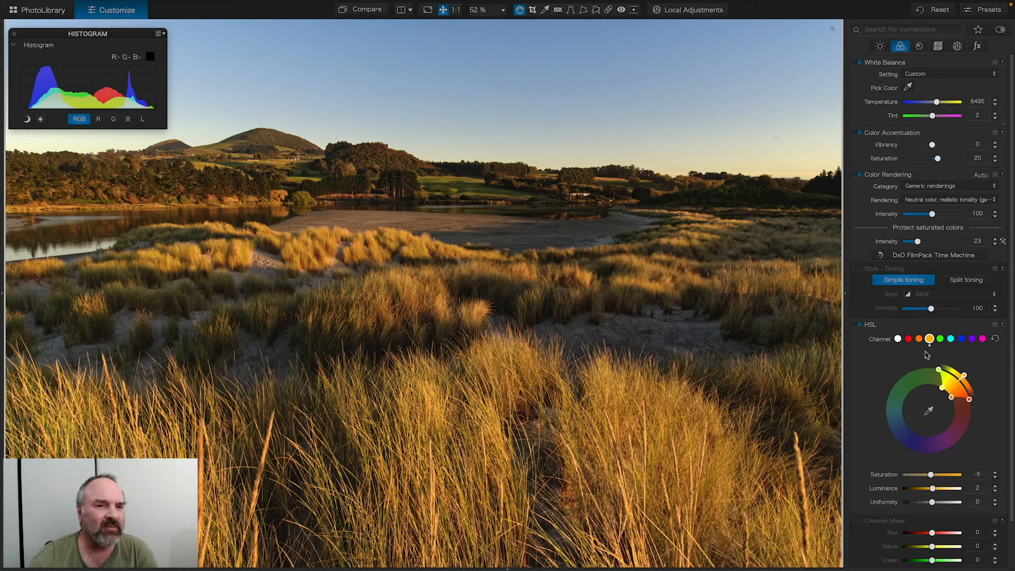
Retarget the HSL cyan channel to the blue of the upper sky by sampling it with the picker
{"action": "left_click", "coordinate": [951, 339]}
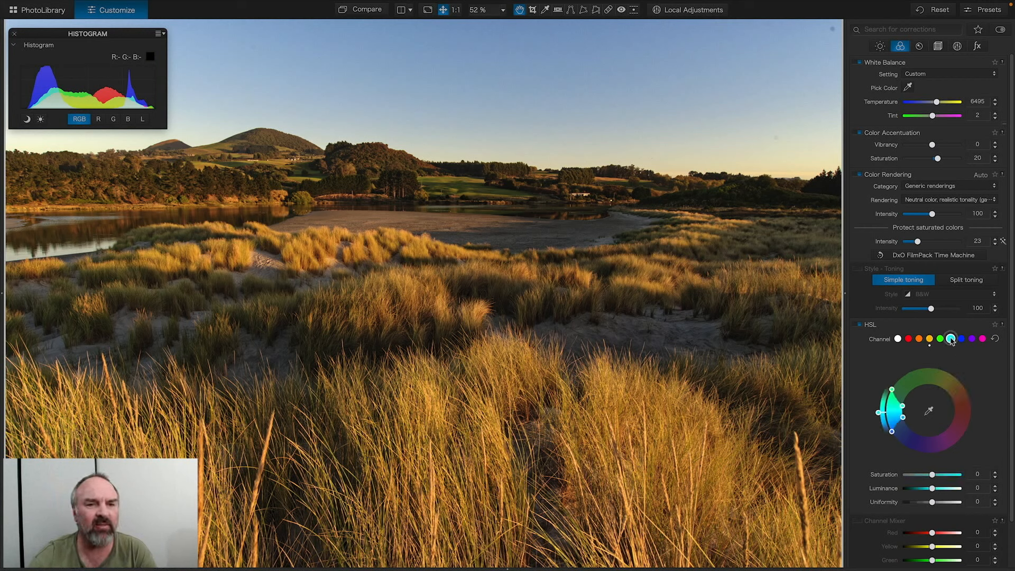
{"action": "left_click", "coordinate": [930, 410]}
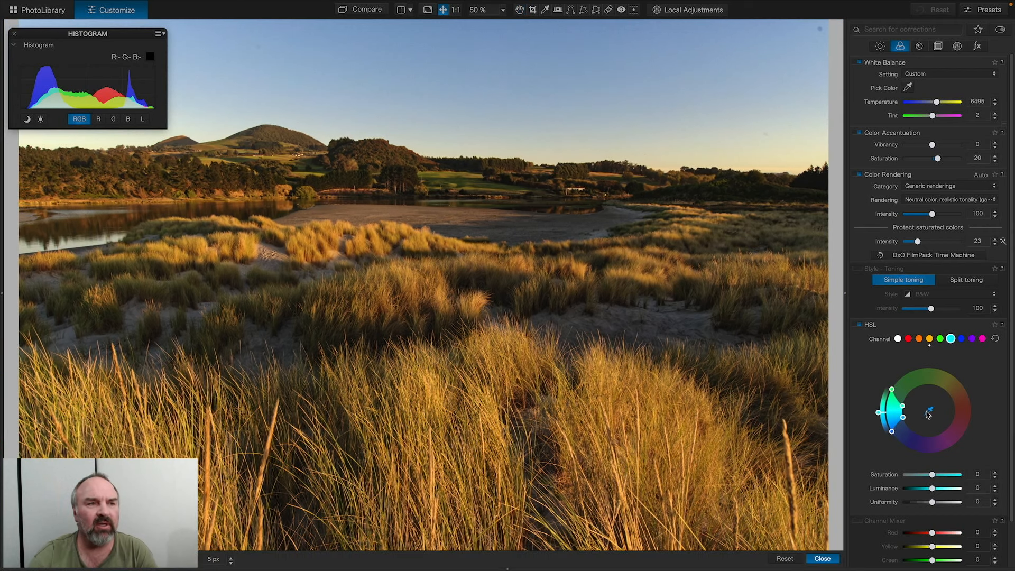
{"action": "left_click", "coordinate": [438, 57]}
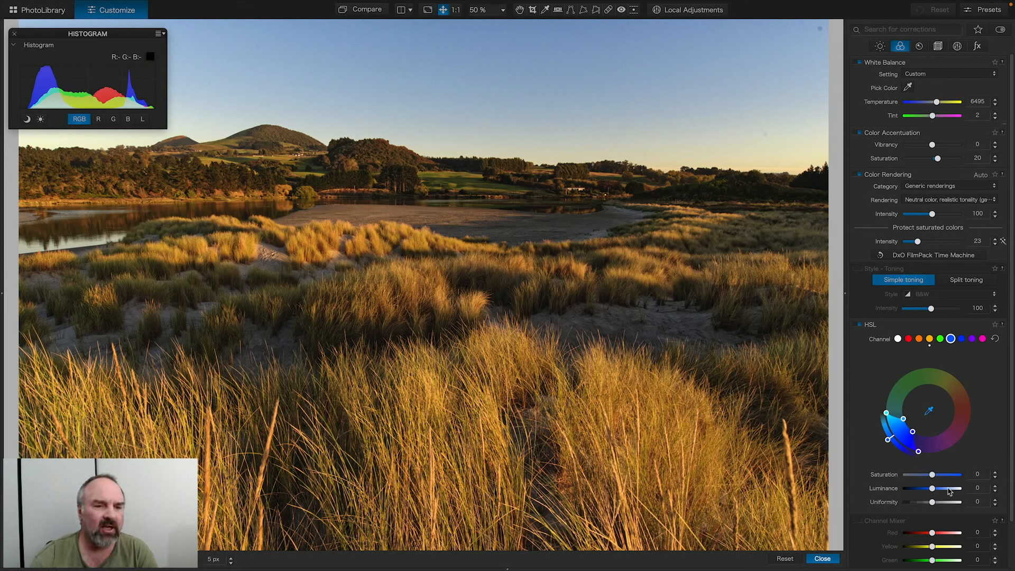
Nudge the sampled sky channel's hue slightly, and set its Luminance to -9 and Saturation to 18
{"action": "mouse_move", "coordinate": [932, 476]}
{"action": "left_mouse_down"}
{"action": "mouse_move", "coordinate": [913, 475]}
{"action": "mouse_move", "coordinate": [935, 476]}
{"action": "left_mouse_up"}
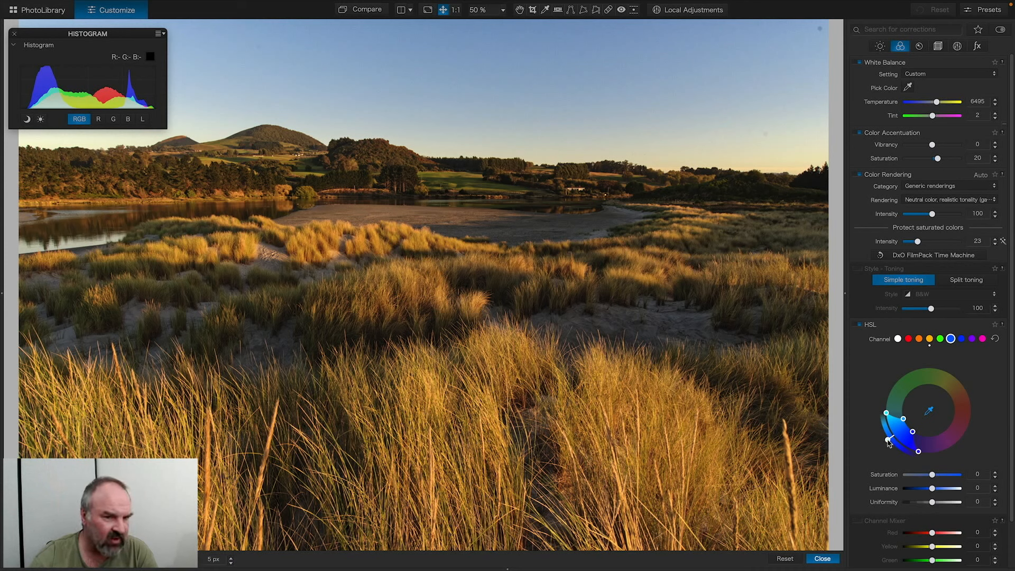
{"action": "left_click_drag", "start_coordinate": [889, 441], "coordinate": [889, 442]}
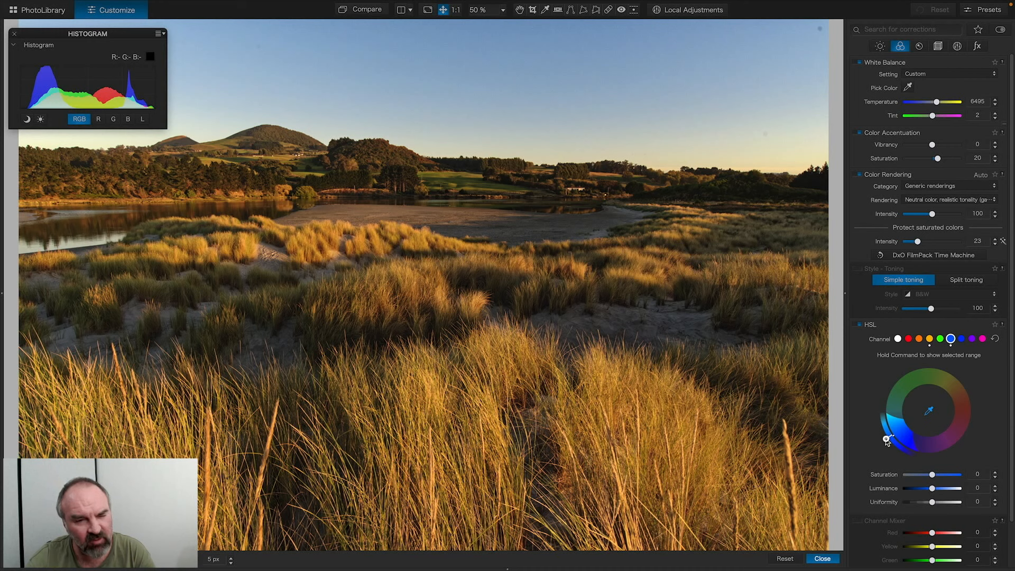
{"action": "left_click", "coordinate": [888, 440]}
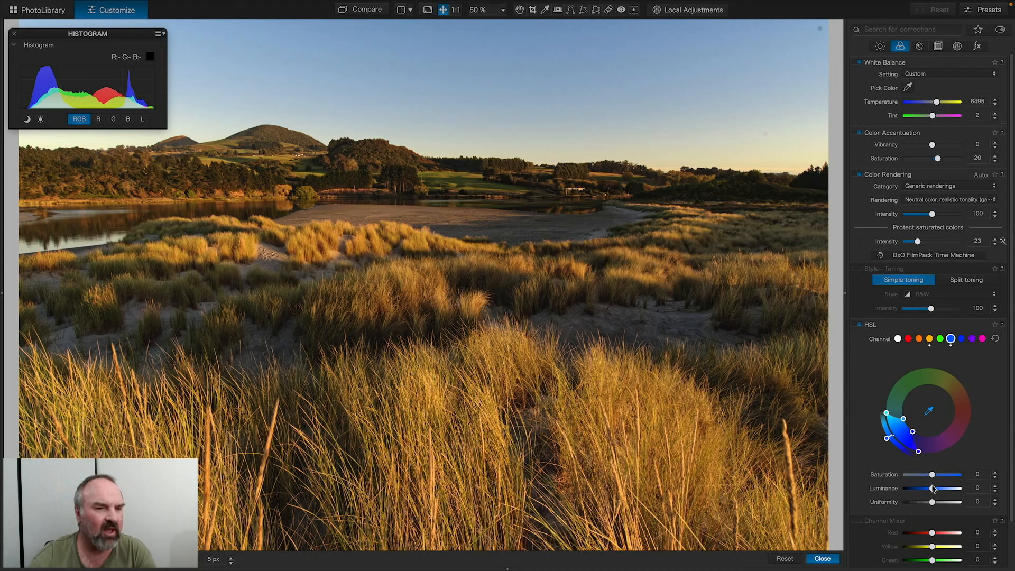
{"action": "left_click_drag", "start_coordinate": [934, 491], "coordinate": [931, 492]}
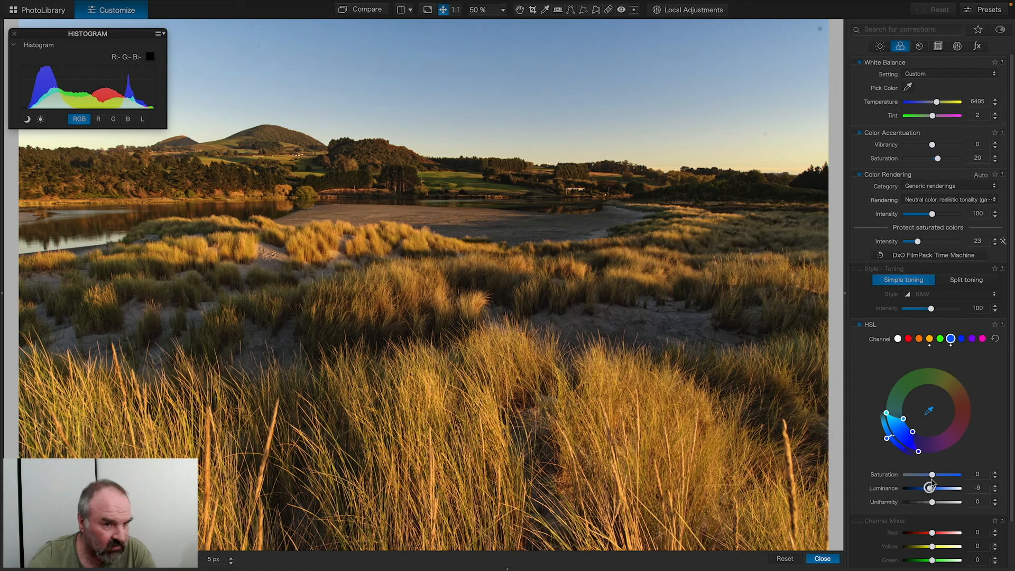
{"action": "left_click_drag", "start_coordinate": [932, 475], "coordinate": [938, 477]}
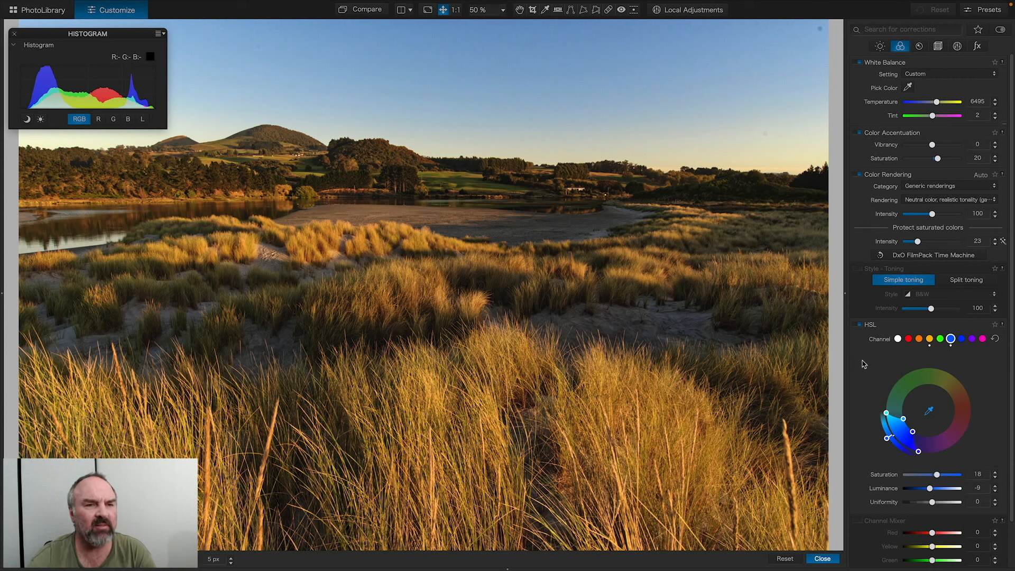
{"action": "scroll", "coordinate": [863, 365], "scroll_direction": "down", "scroll_amount": 2}
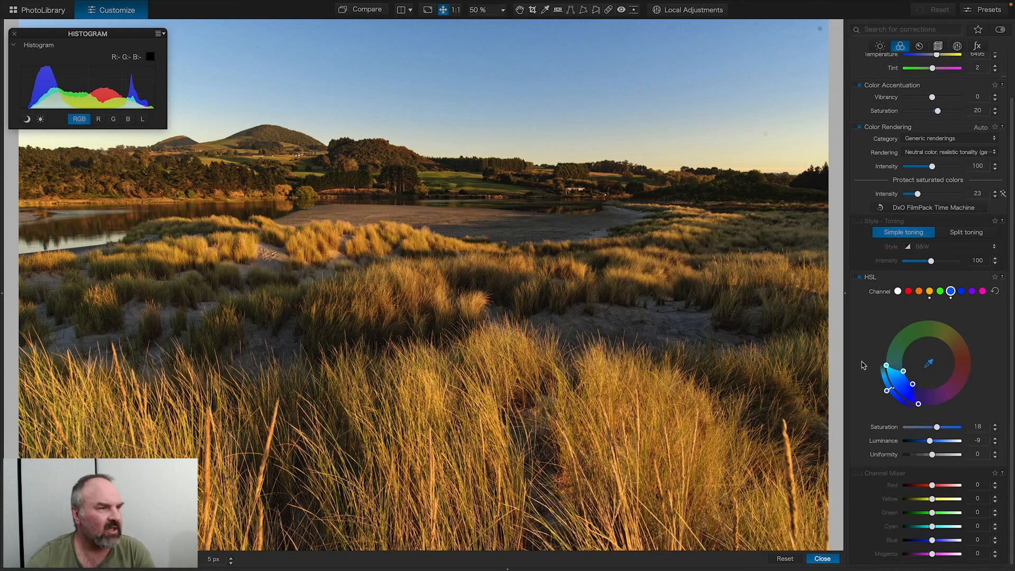
{"action": "scroll", "coordinate": [863, 365], "scroll_direction": "up", "scroll_amount": 2}
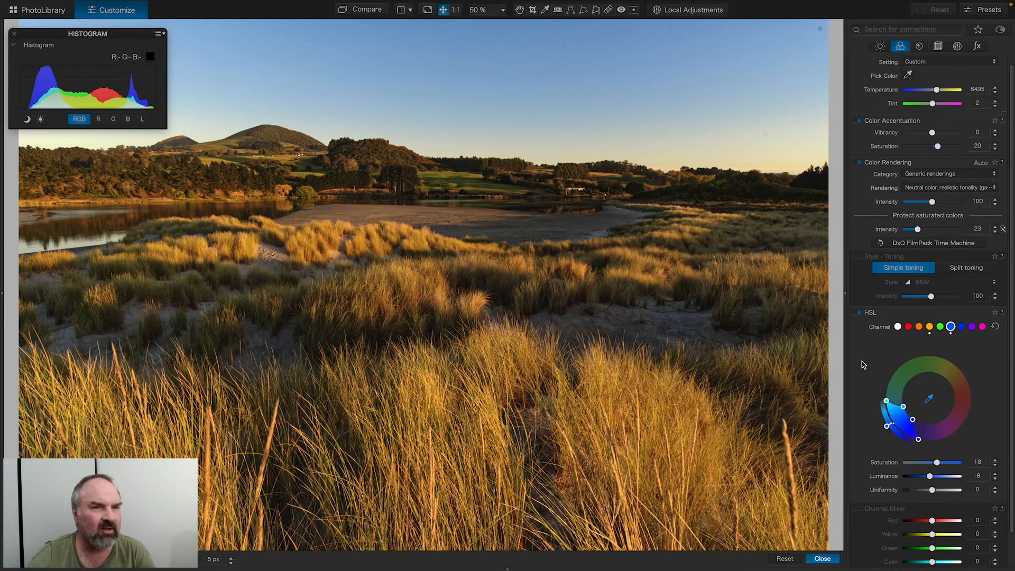
{"action": "scroll", "coordinate": [862, 360], "scroll_direction": "up", "scroll_amount": 1}
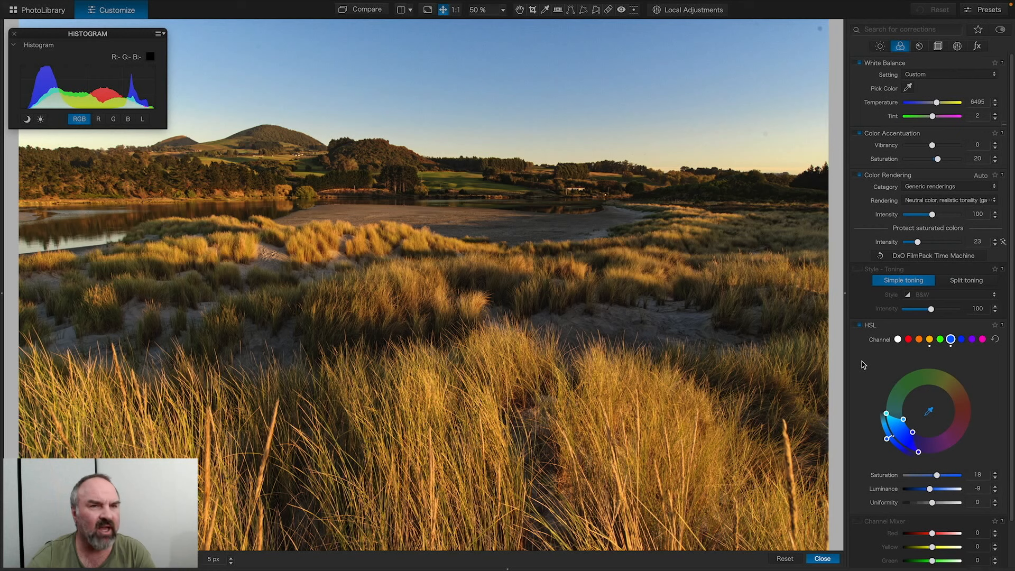
Add a graduated filter local adjustment rising from the photo's bottom edge over the foreground grass
{"action": "left_click", "coordinate": [921, 47]}
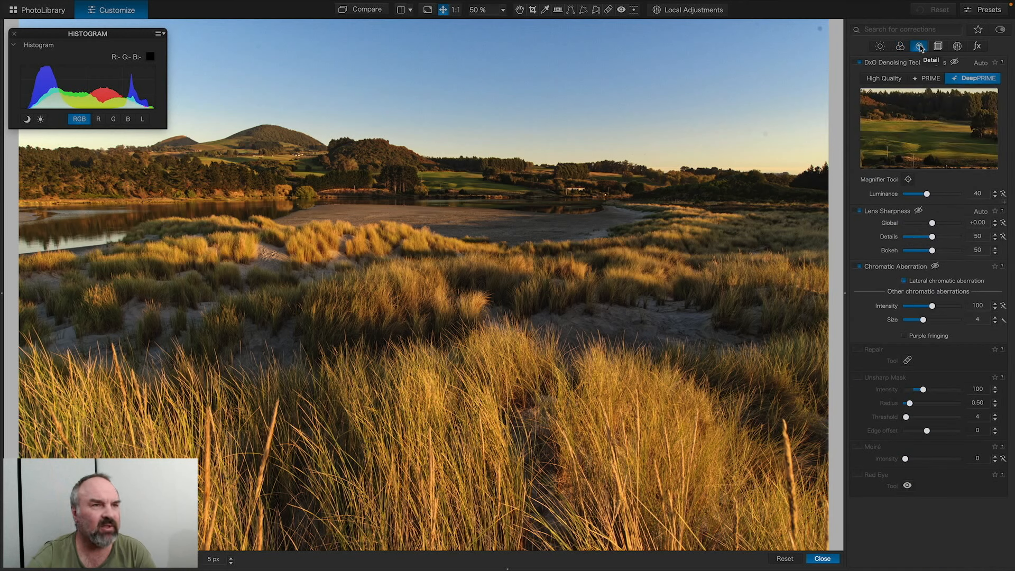
{"action": "left_click", "coordinate": [681, 11]}
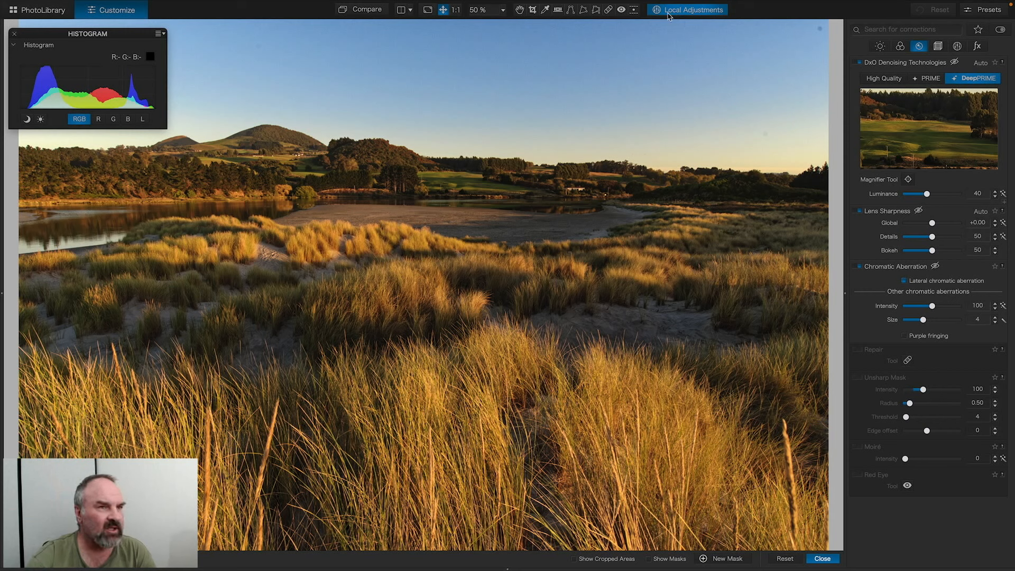
{"action": "right_click", "coordinate": [424, 295]}
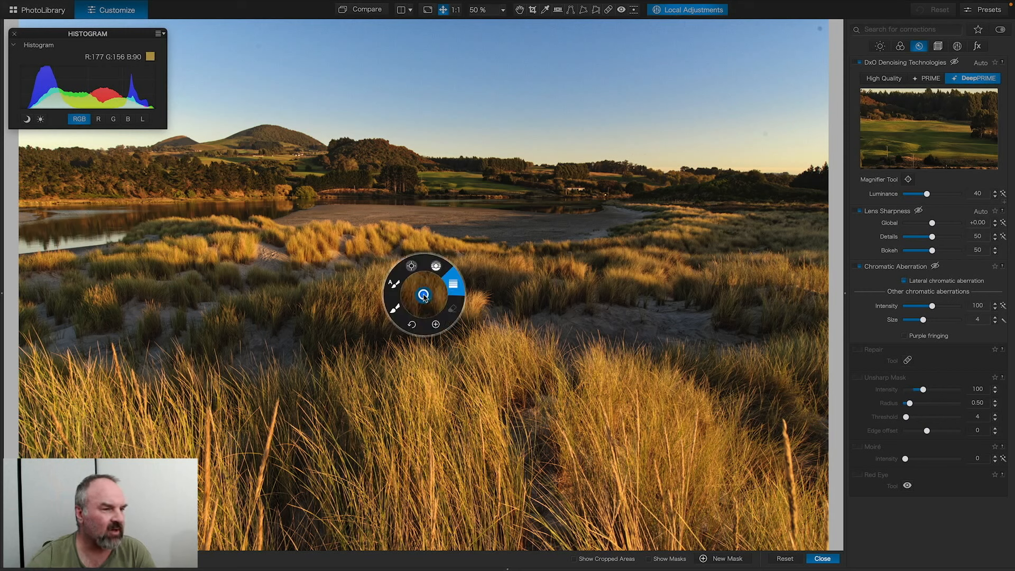
{"action": "left_click", "coordinate": [438, 543]}
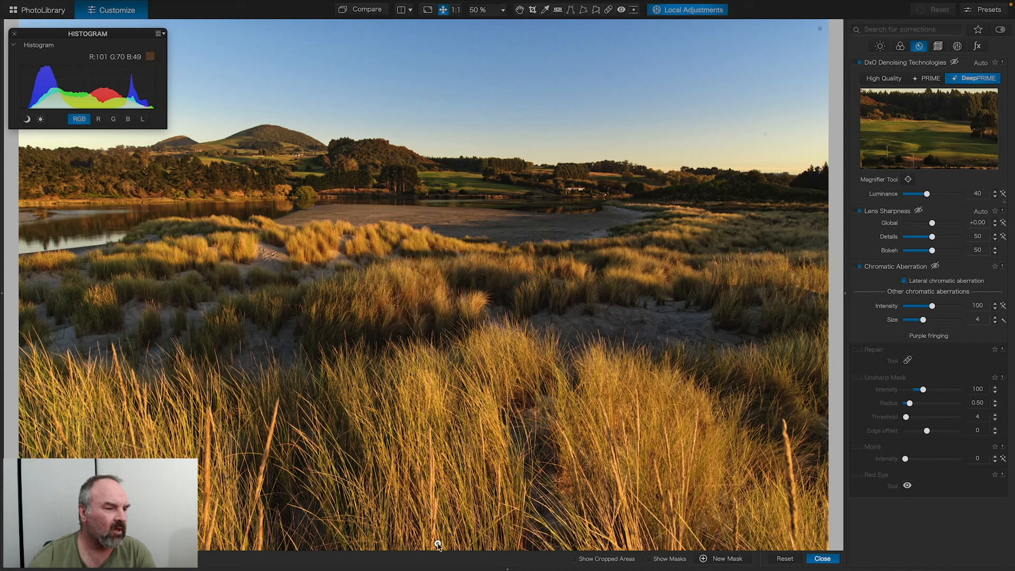
{"action": "left_click_drag", "start_coordinate": [438, 543], "coordinate": [436, 380]}
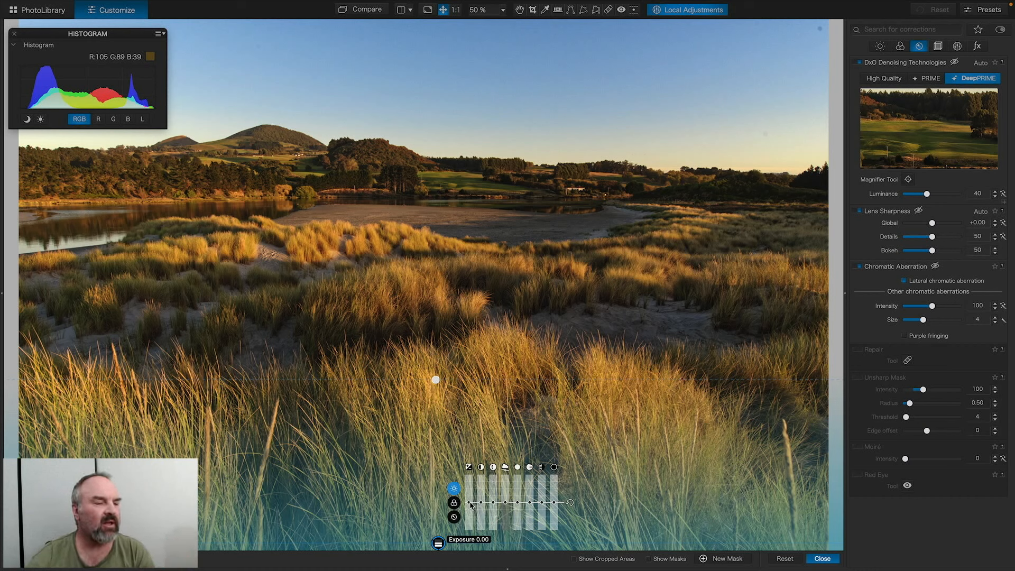
Lower the graduated filter's exposure to about -0.39 and compare the photo with its uncorrected version
{"action": "left_click_drag", "start_coordinate": [470, 504], "coordinate": [470, 506]}
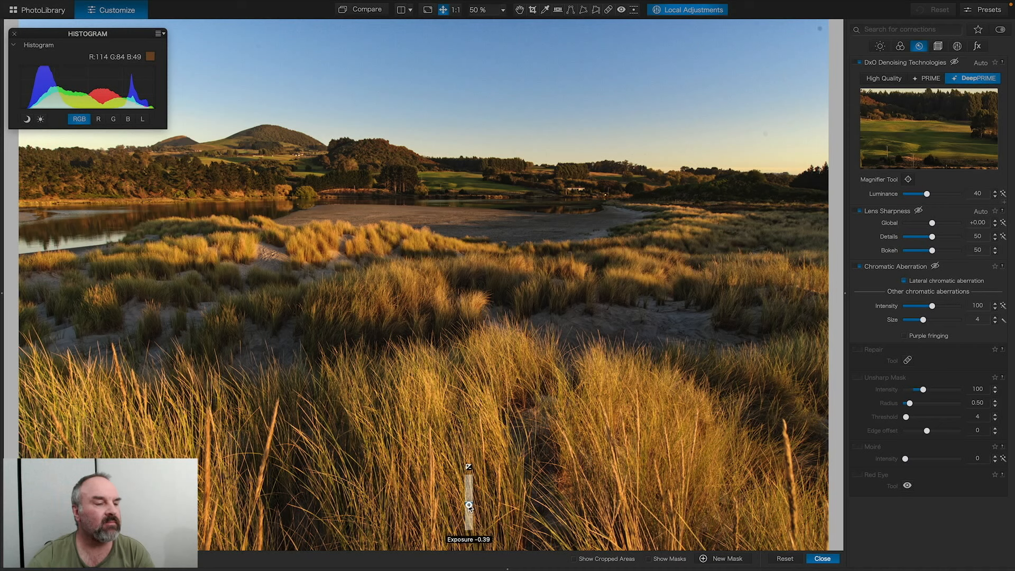
{"action": "left_click_drag", "start_coordinate": [469, 506], "coordinate": [469, 507]}
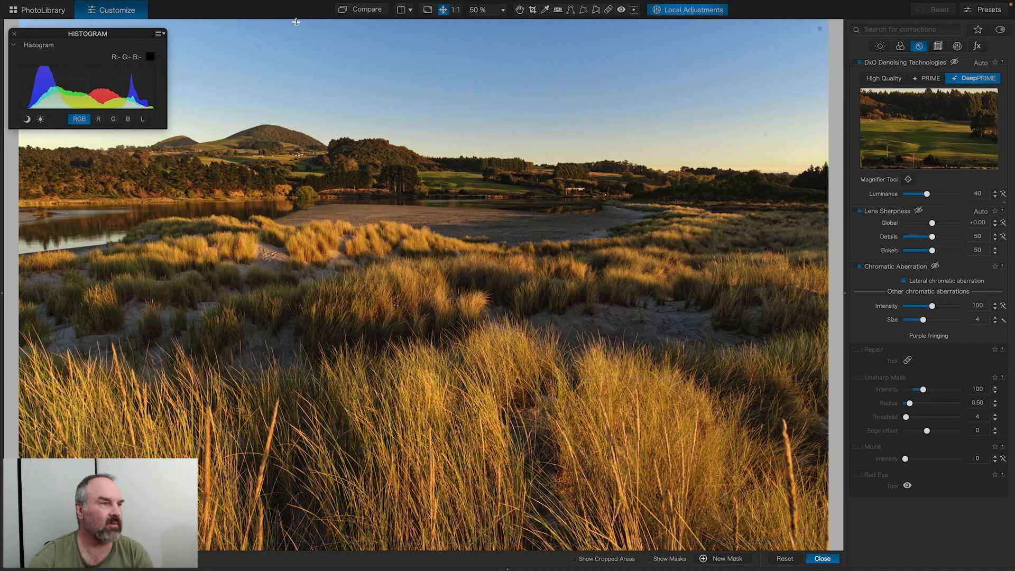
{"action": "left_click", "coordinate": [357, 13]}
{"action": "left_click", "coordinate": [356, 13]}
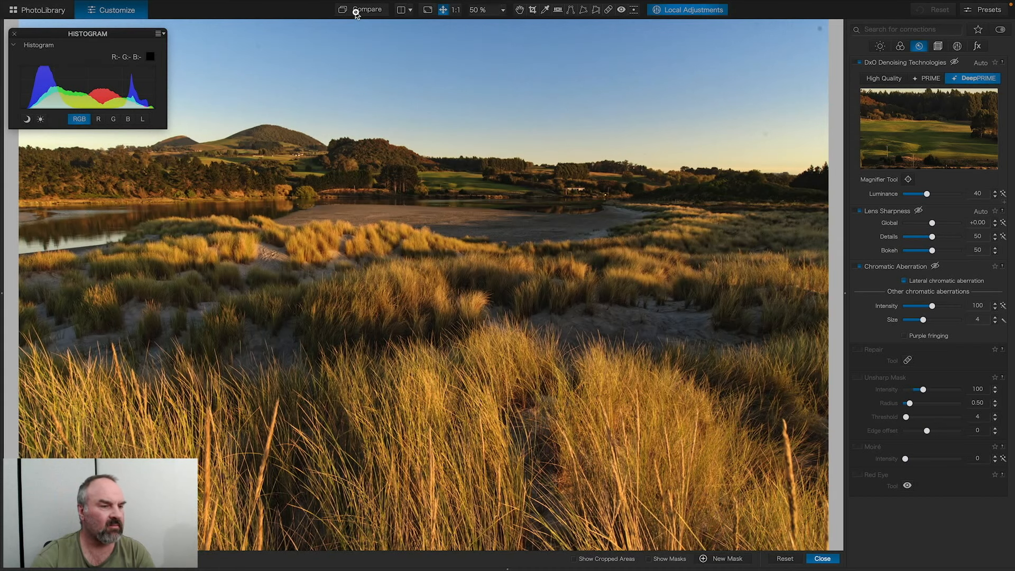
{"action": "left_click", "coordinate": [356, 12]}
{"action": "left_click", "coordinate": [357, 15]}
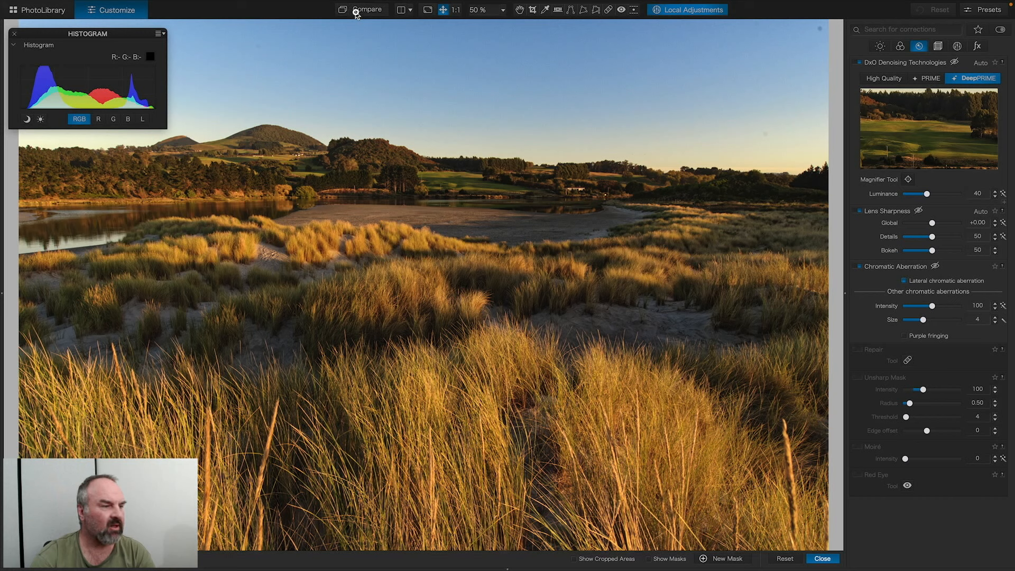
{"action": "left_click", "coordinate": [436, 379]}
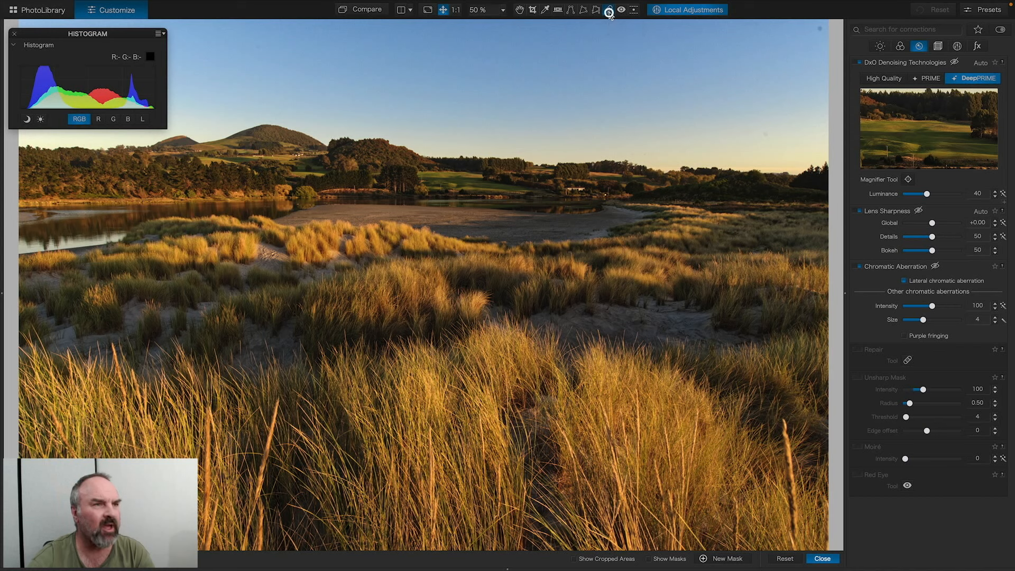
Remove the tall seed-head stalk in the photo's lower-right corner with the Repair tool
{"action": "left_click", "coordinate": [609, 10]}
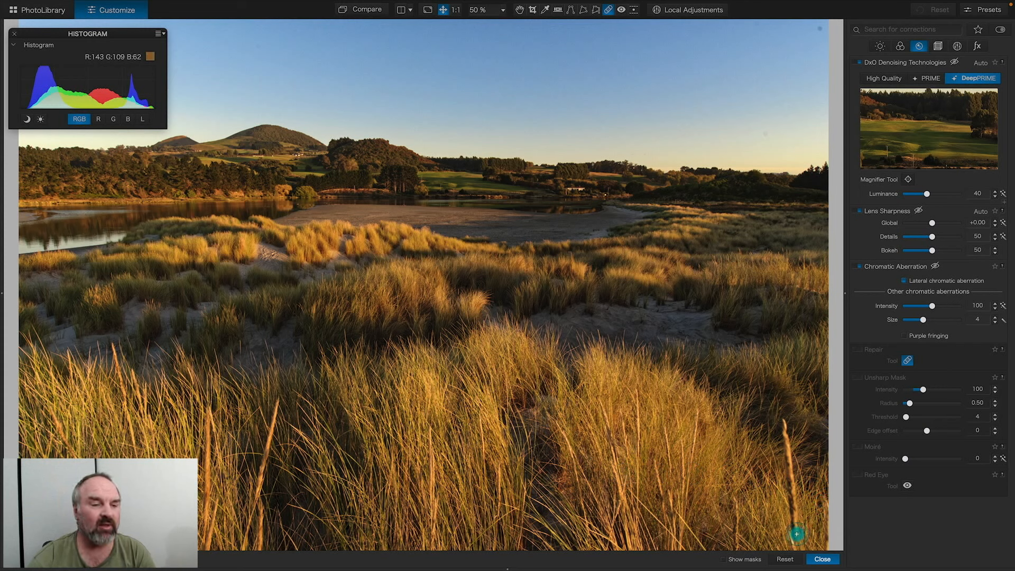
{"action": "mouse_move", "coordinate": [797, 534]}
{"action": "left_mouse_down"}
{"action": "mouse_move", "coordinate": [784, 423]}
{"action": "mouse_move", "coordinate": [800, 527]}
{"action": "mouse_move", "coordinate": [790, 471]}
{"action": "mouse_move", "coordinate": [794, 487]}
{"action": "left_mouse_up"}
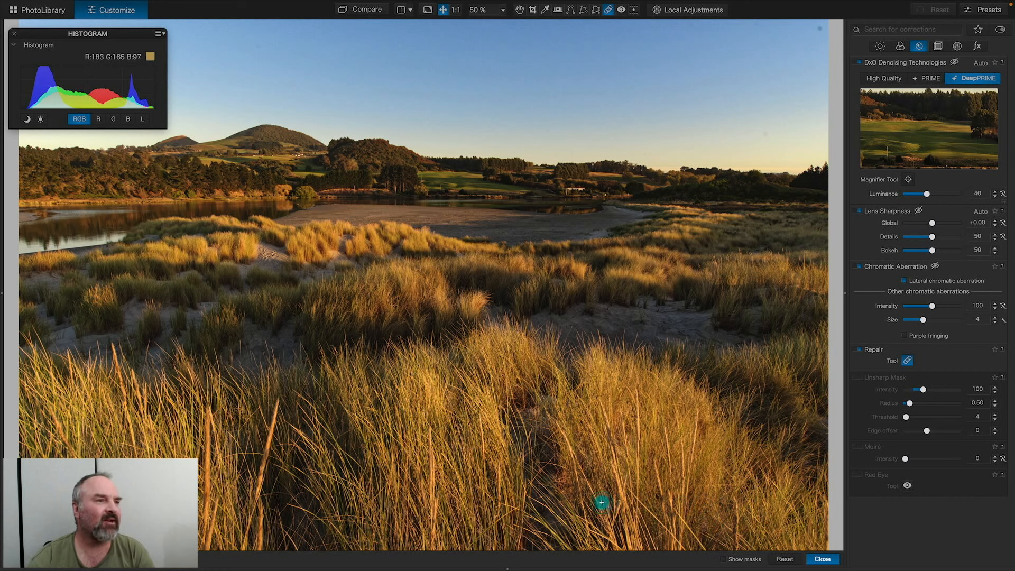
Examine the luminance histogram for clipping and return to the RGB histogram
{"action": "left_click", "coordinate": [880, 46]}
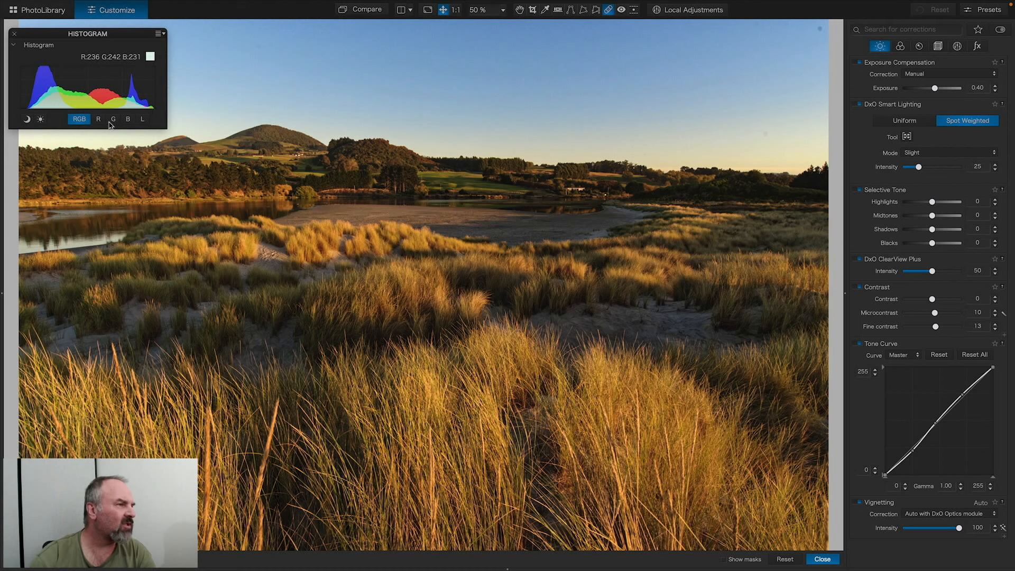
{"action": "left_click", "coordinate": [142, 119]}
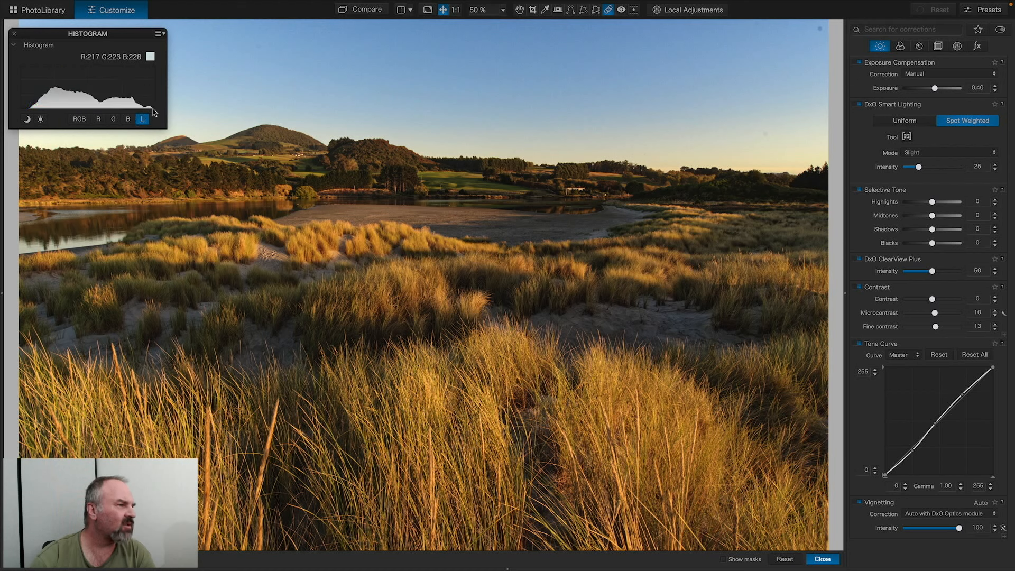
{"action": "left_click", "coordinate": [79, 120]}
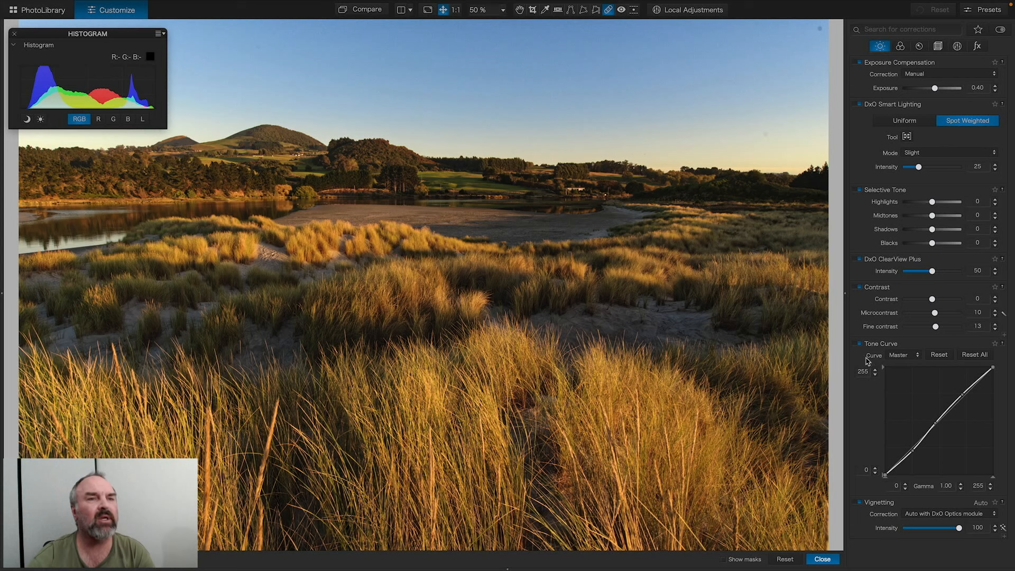
Paint a brush local adjustment mask over the sunlit dune grass across the middle of the photo
{"action": "left_click", "coordinate": [669, 9]}
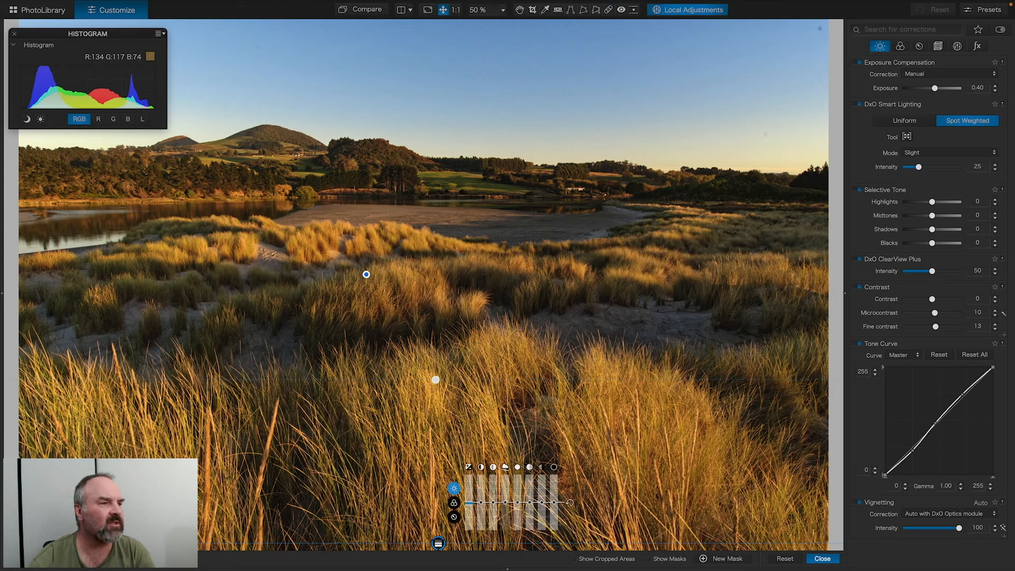
{"action": "right_click", "coordinate": [367, 275]}
{"action": "left_click", "coordinate": [379, 305]}
{"action": "right_click", "coordinate": [369, 292]}
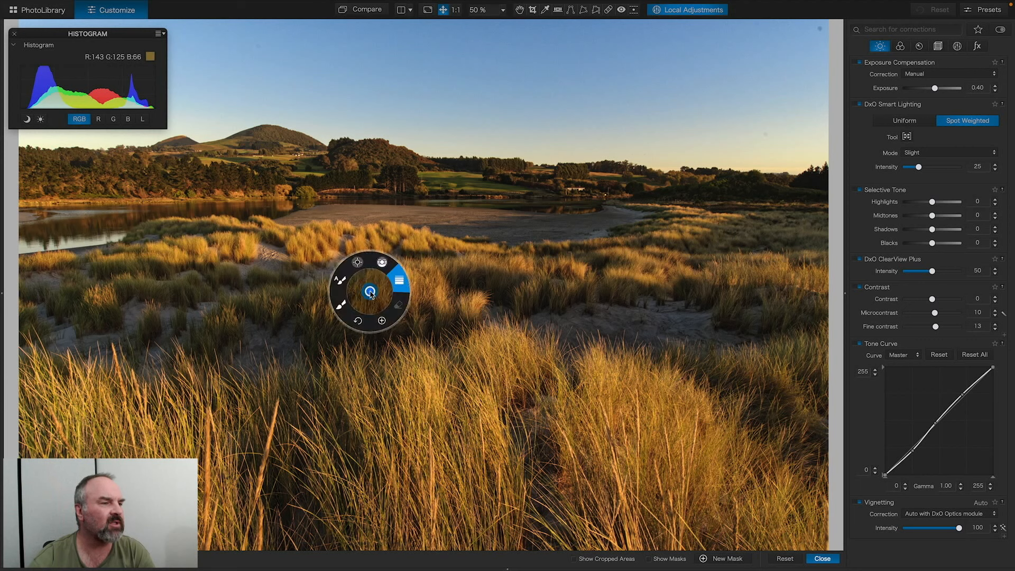
{"action": "left_click", "coordinate": [338, 280]}
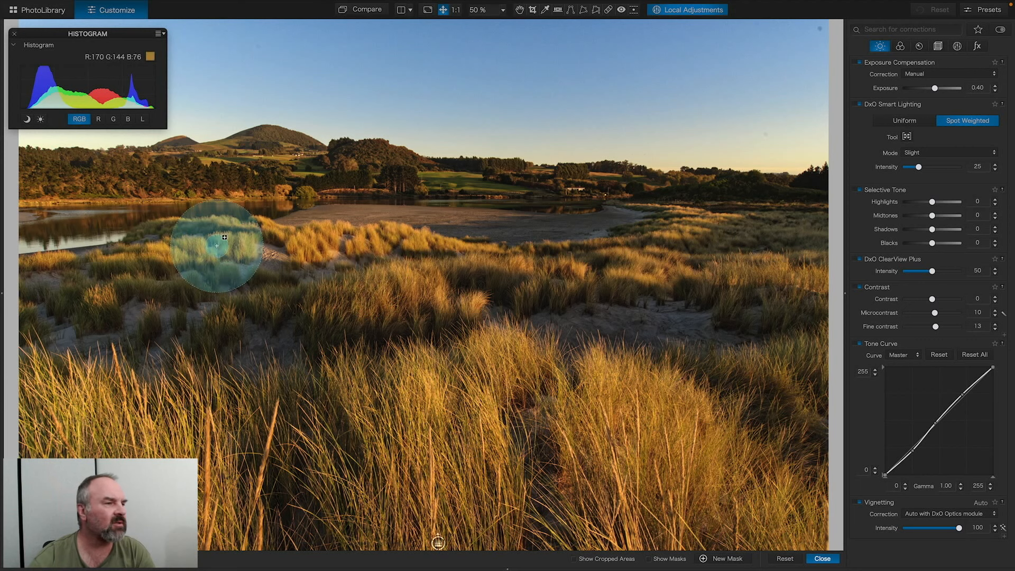
{"action": "right_click", "coordinate": [337, 270]}
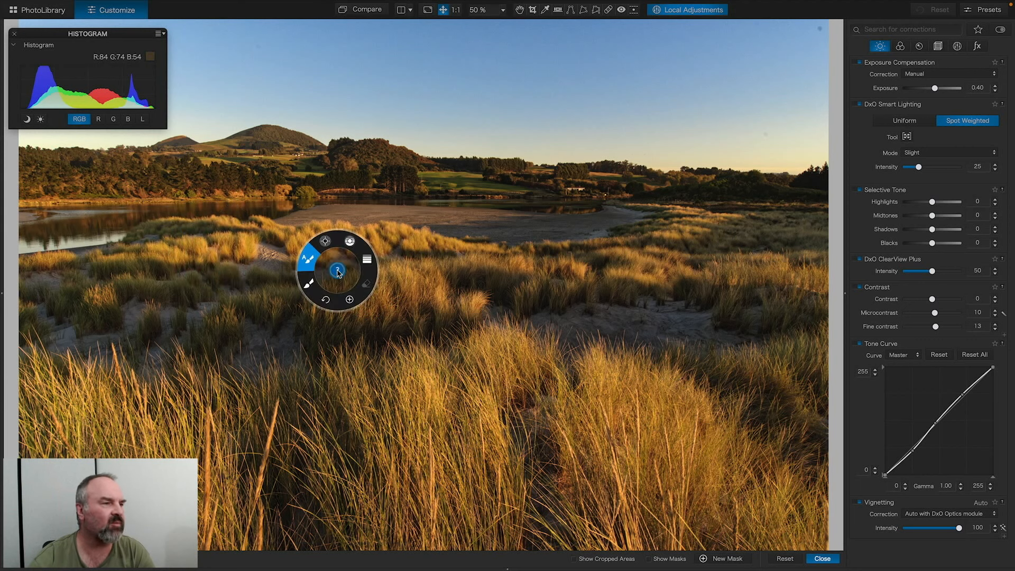
{"action": "left_click", "coordinate": [312, 285]}
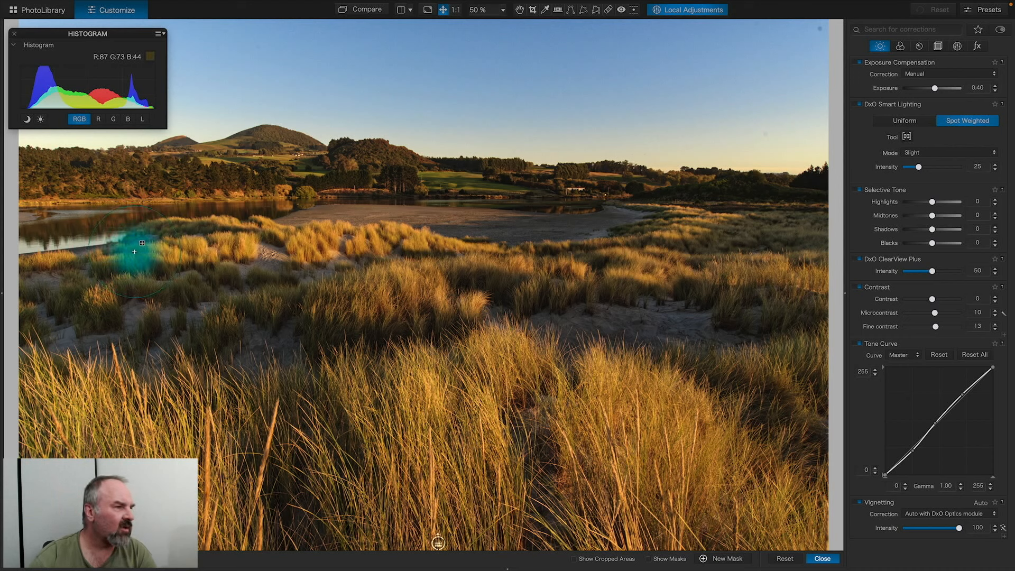
{"action": "left_click_drag", "start_coordinate": [132, 250], "coordinate": [231, 240]}
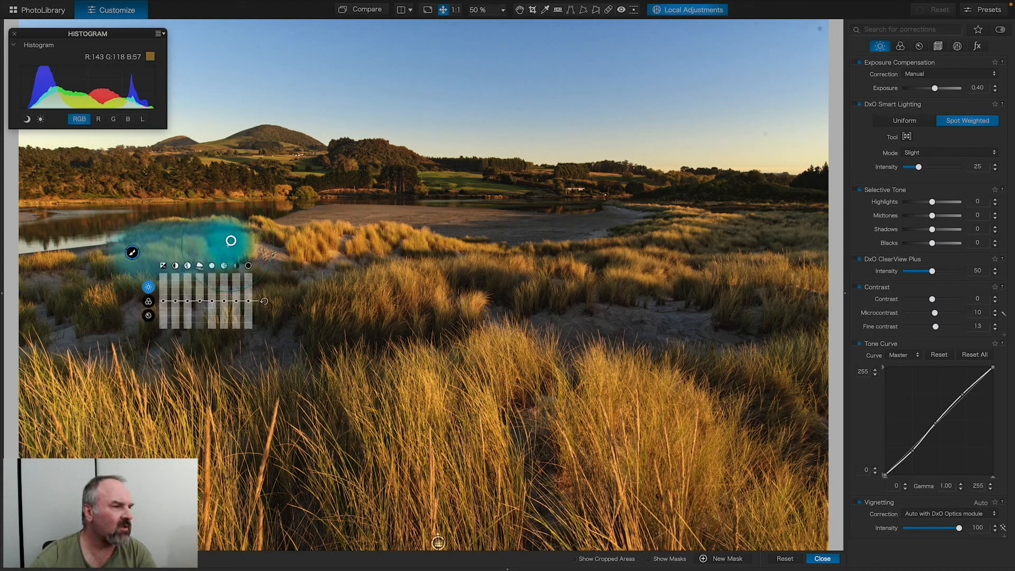
{"action": "left_click_drag", "start_coordinate": [317, 240], "coordinate": [431, 242]}
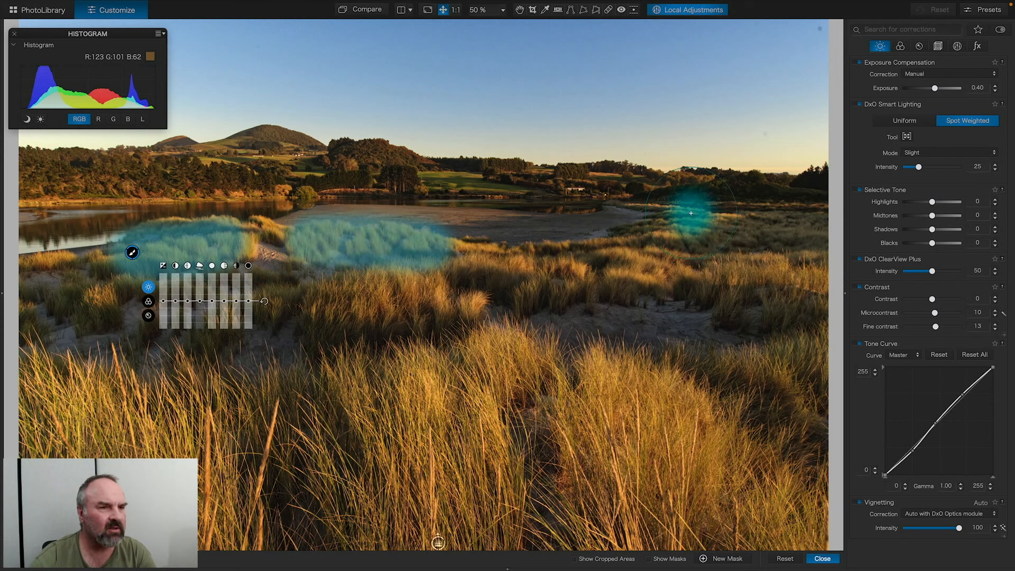
{"action": "mouse_move", "coordinate": [692, 213]}
{"action": "left_mouse_down"}
{"action": "mouse_move", "coordinate": [681, 251]}
{"action": "mouse_move", "coordinate": [646, 265]}
{"action": "mouse_move", "coordinate": [509, 266]}
{"action": "mouse_move", "coordinate": [442, 294]}
{"action": "mouse_move", "coordinate": [362, 296]}
{"action": "left_mouse_up"}
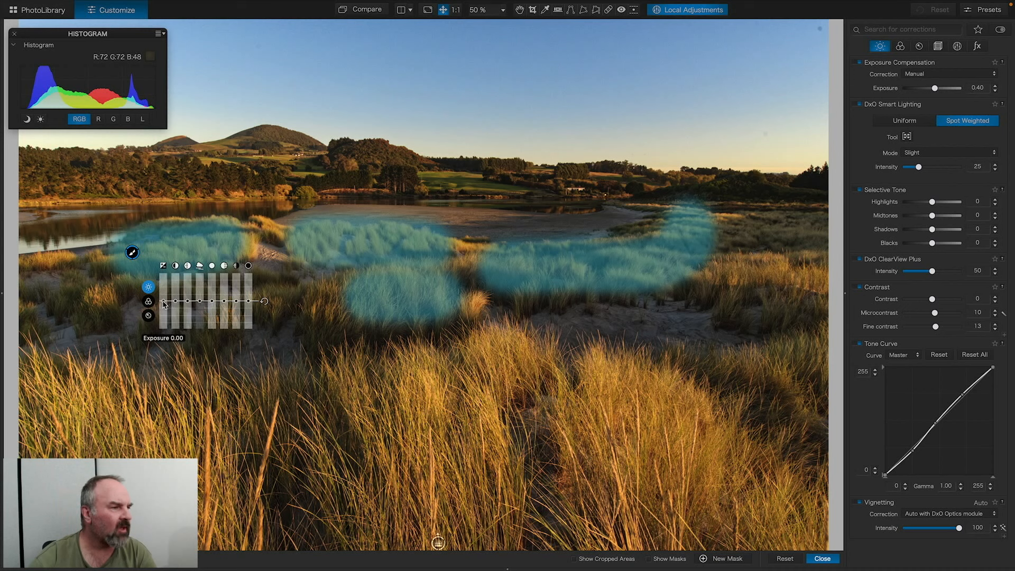
Raise the brushed grass mask's exposure to about 0.08 and its colour temperature to about 7517
{"action": "left_click_drag", "start_coordinate": [164, 305], "coordinate": [164, 302]}
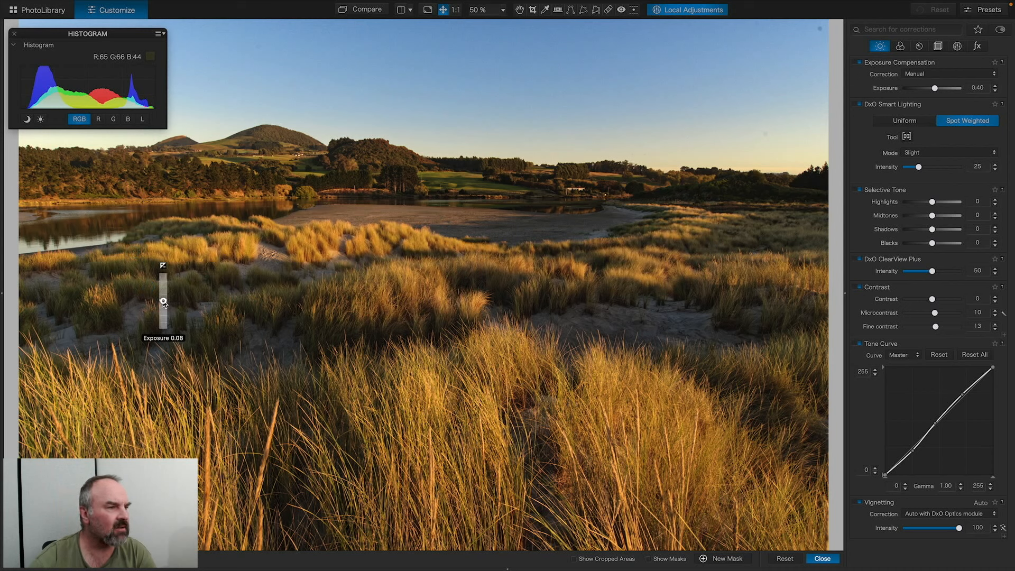
{"action": "left_click_drag", "start_coordinate": [164, 302], "coordinate": [163, 302]}
{"action": "left_click", "coordinate": [149, 302]}
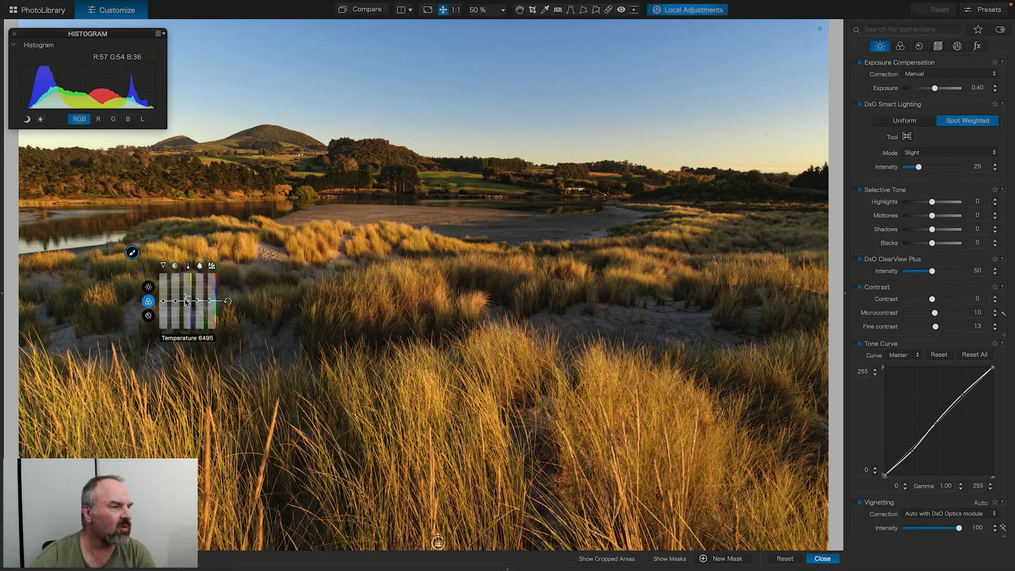
{"action": "left_click_drag", "start_coordinate": [187, 302], "coordinate": [186, 298]}
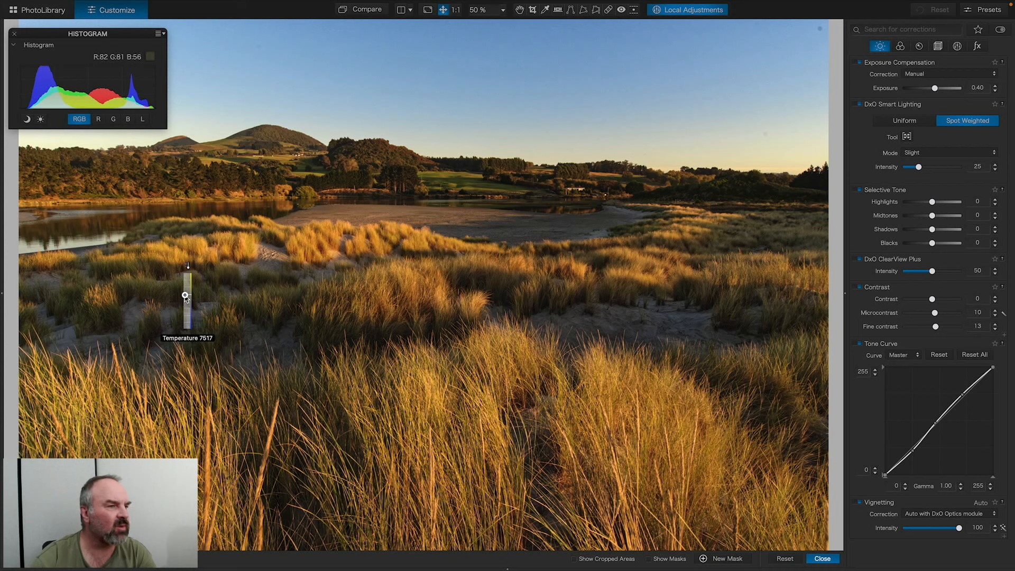
{"action": "left_click_drag", "start_coordinate": [185, 298], "coordinate": [185, 298]}
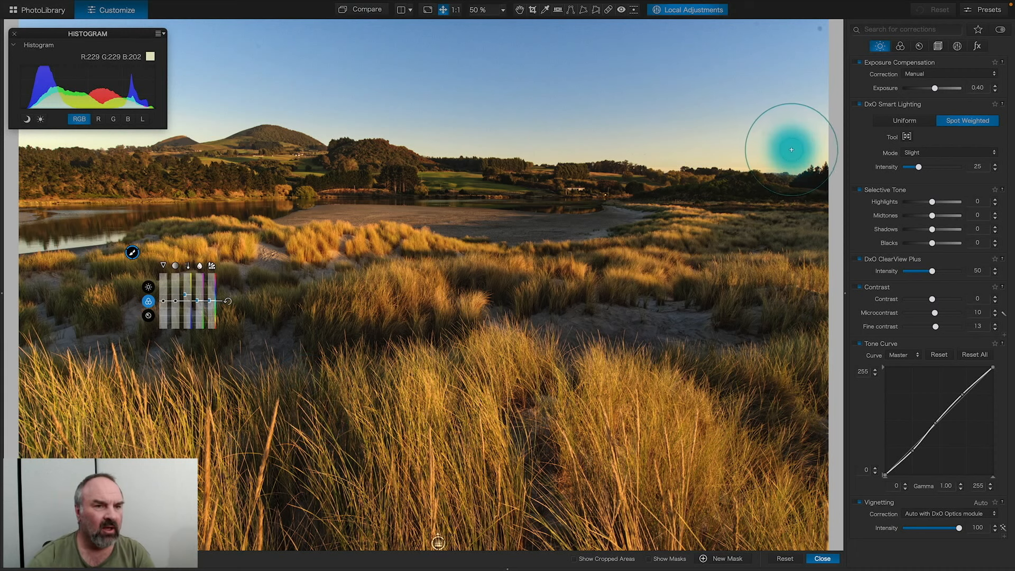
Compare the edited photo with its uncorrected version and view the whole image at 25% zoom
{"action": "left_click", "coordinate": [368, 11]}
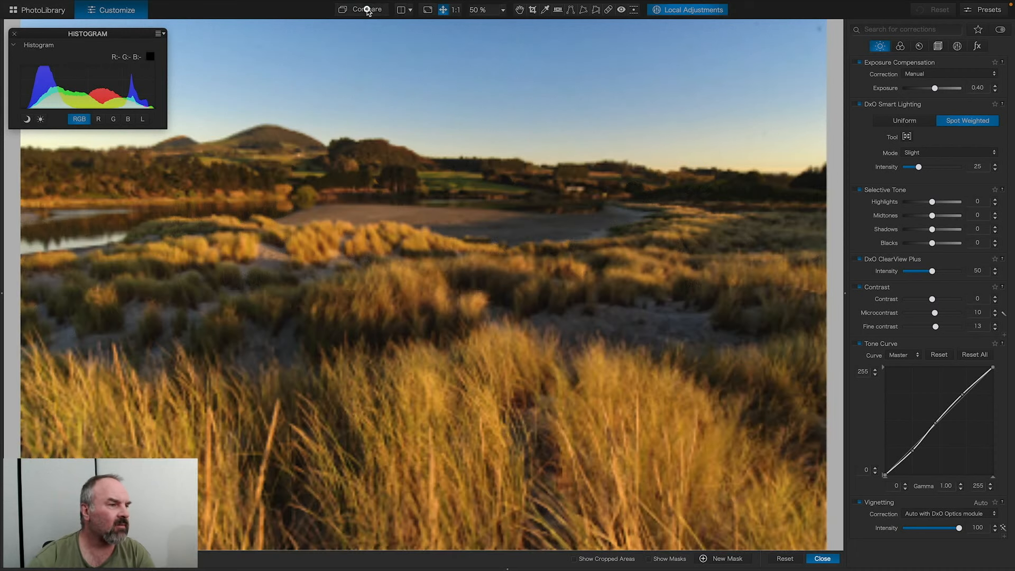
{"action": "left_click", "coordinate": [368, 11]}
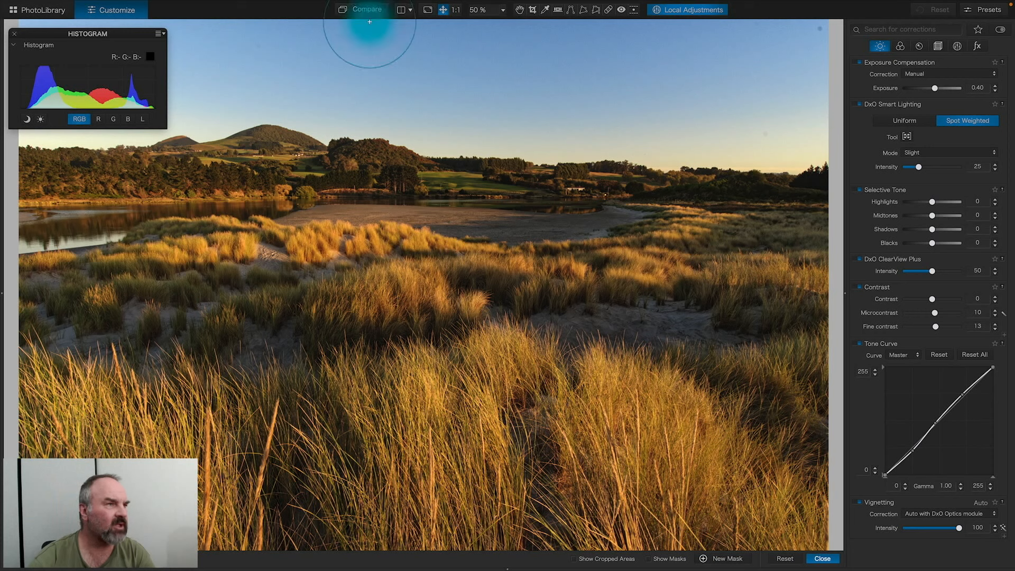
{"action": "left_click", "coordinate": [476, 10]}
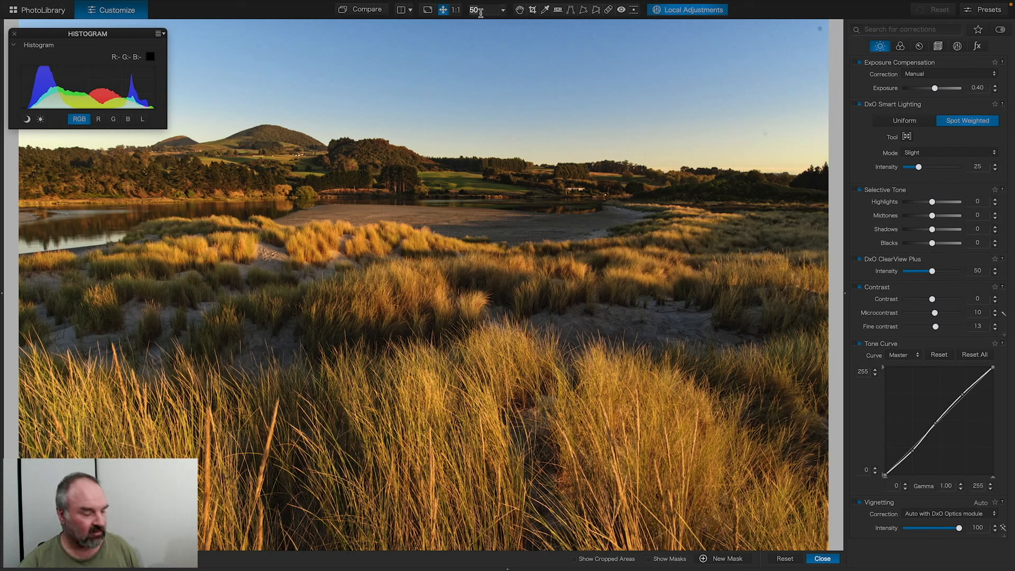
{"action": "double_click", "coordinate": [480, 13]}
{"action": "type", "text": "2"}
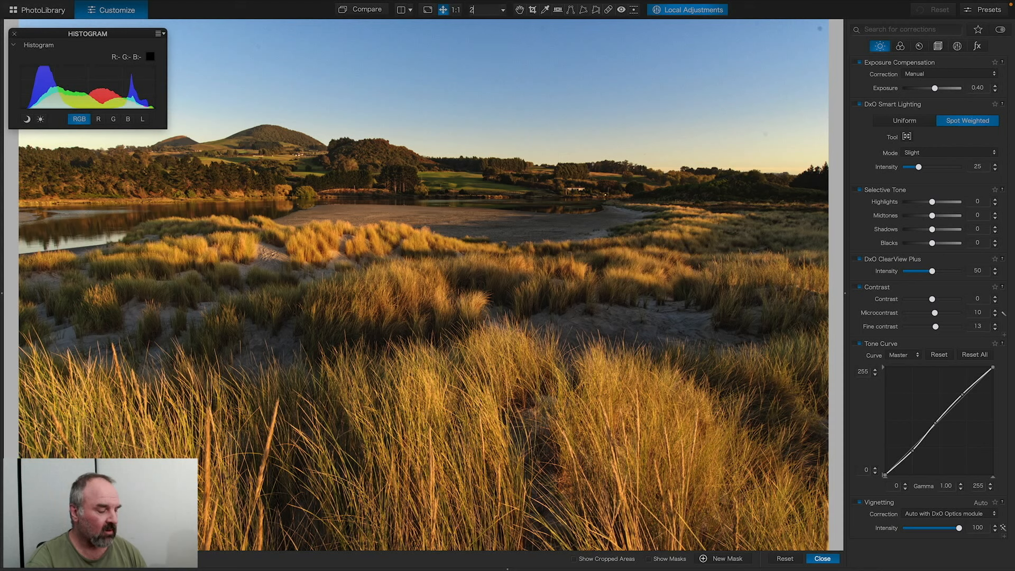
{"action": "type", "text": "5"}
{"action": "key", "text": "Return"}
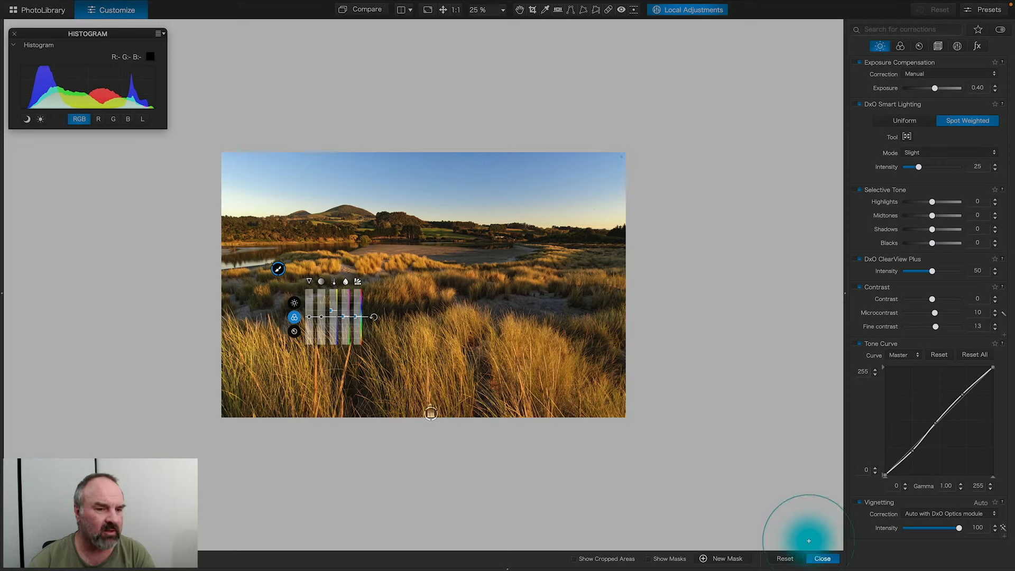
Close the local adjustments and export the photo to Adobe Photoshop 2022 as a 16-bit TIFF at 300 dpi with the Adobe RGB profile
{"action": "left_click", "coordinate": [821, 558]}
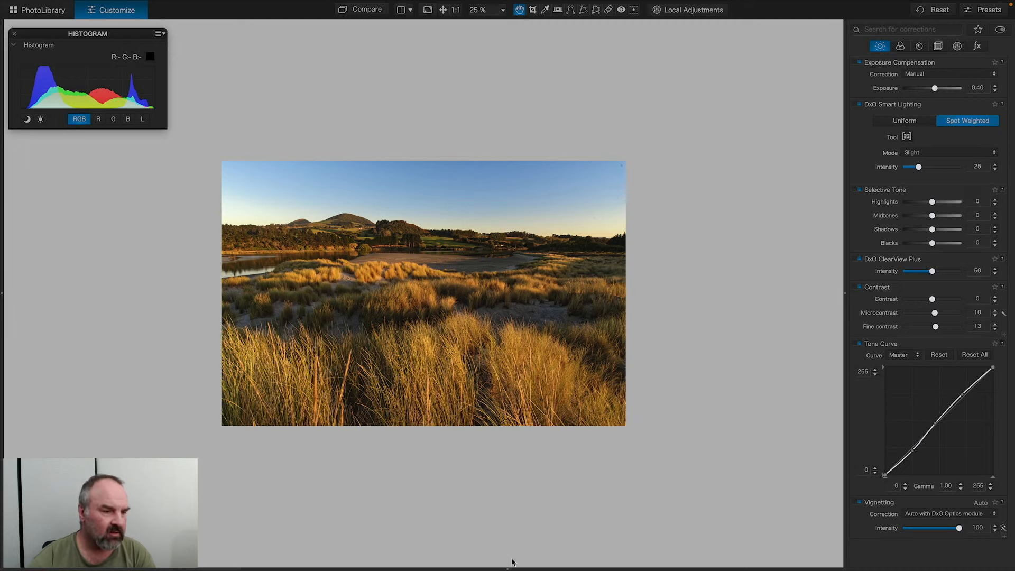
{"action": "left_click_drag", "start_coordinate": [508, 567], "coordinate": [512, 517]}
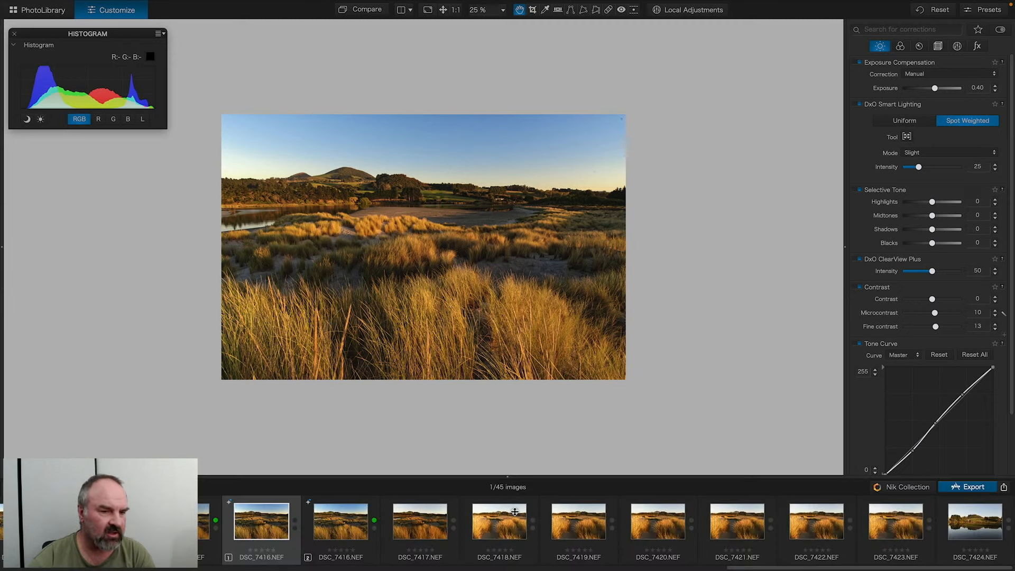
{"action": "left_click", "coordinate": [972, 489]}
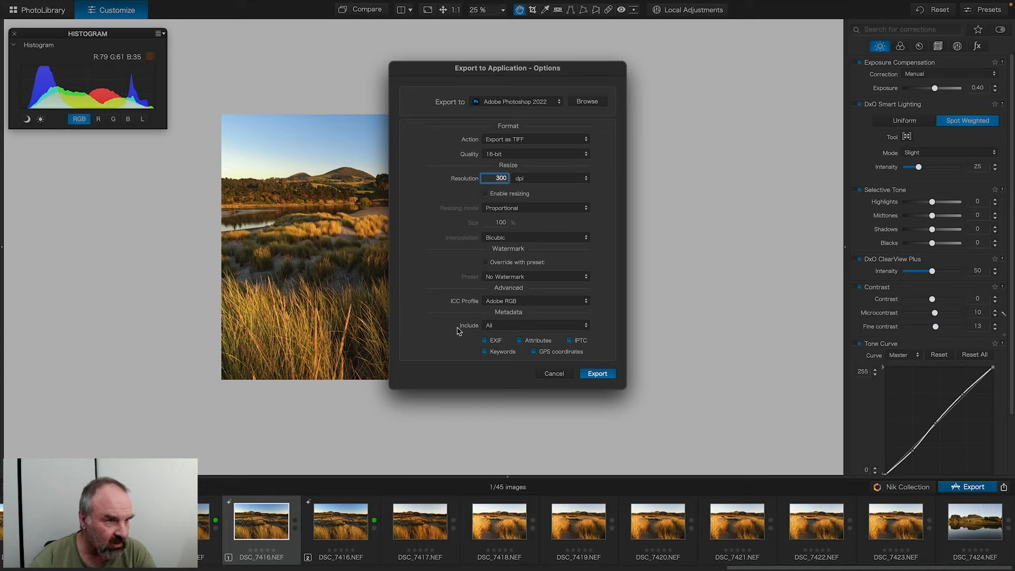
{"action": "left_click", "coordinate": [601, 373]}
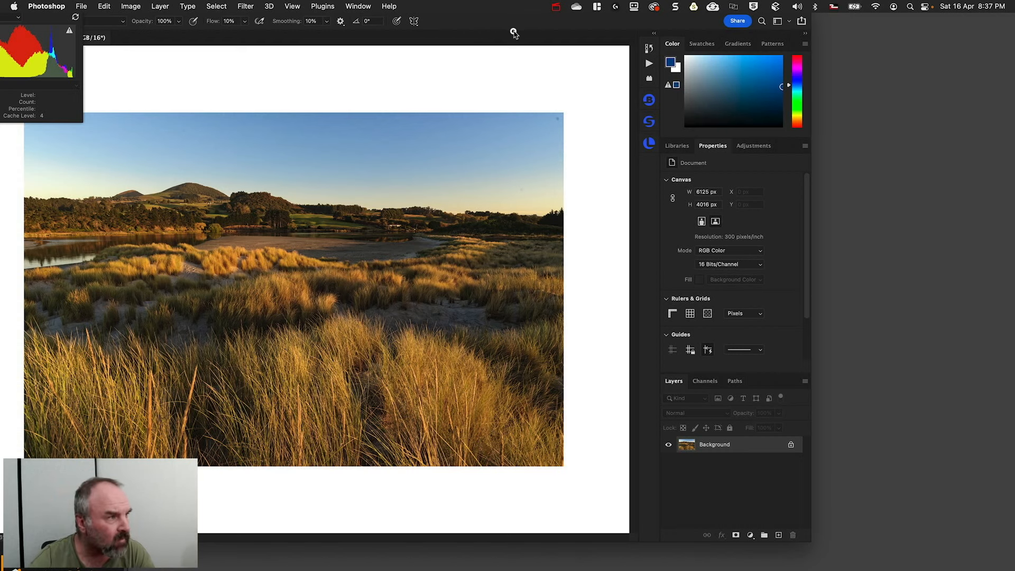
{"action": "left_click_drag", "start_coordinate": [513, 46], "coordinate": [617, 59]}
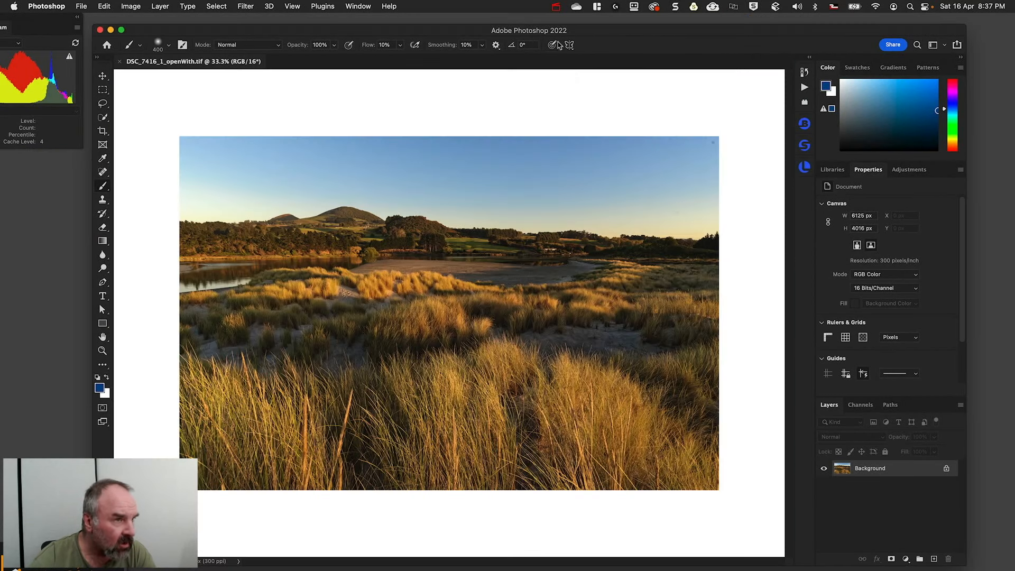
{"action": "mouse_move", "coordinate": [566, 31]}
{"action": "left_mouse_down"}
{"action": "mouse_move", "coordinate": [536, 31]}
{"action": "mouse_move", "coordinate": [581, 32]}
{"action": "left_mouse_up"}
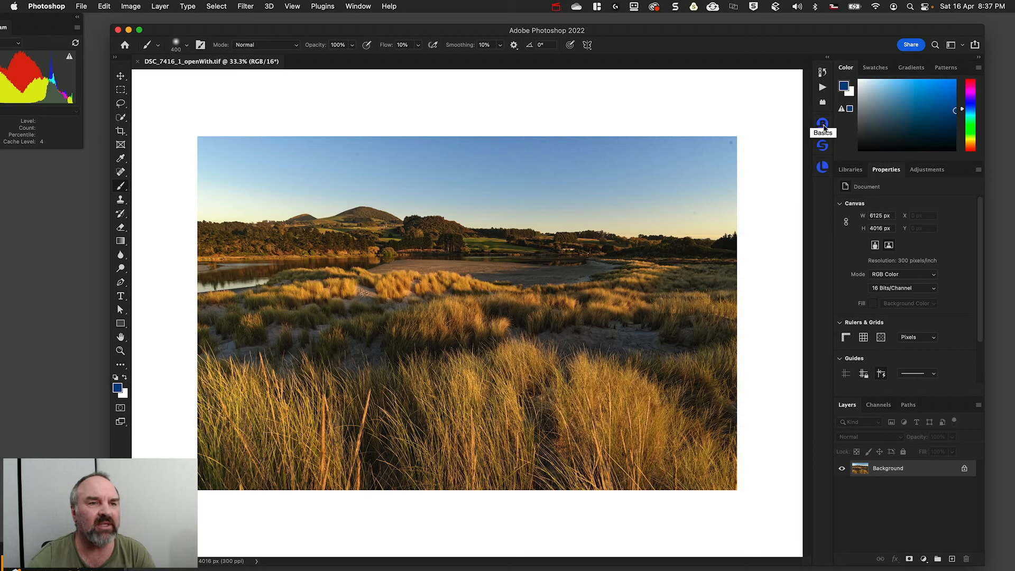
Create a Lumenzia zone map of the photo's tones and view it without the panel covering the image
{"action": "left_click", "coordinate": [823, 168]}
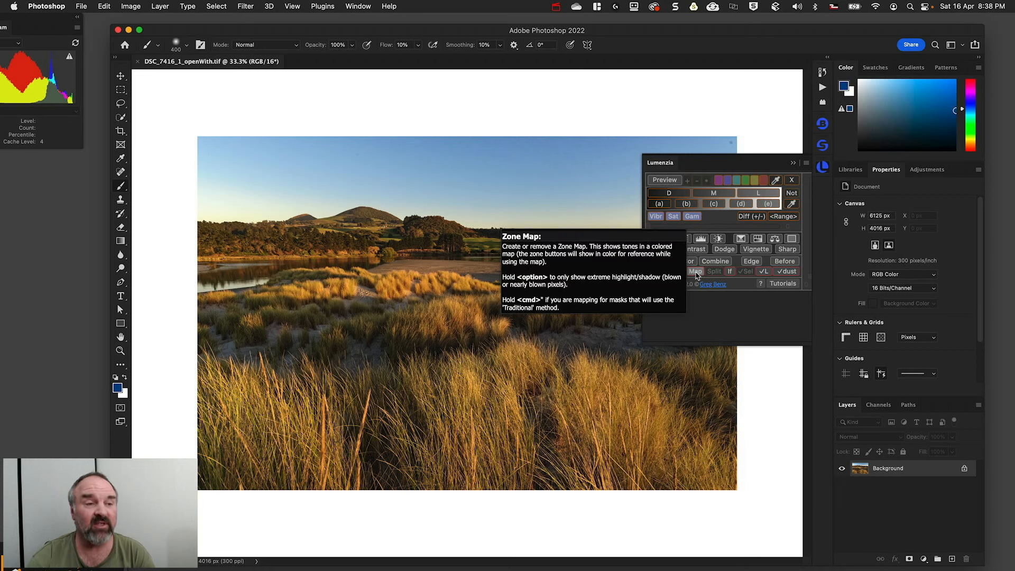
{"action": "left_click", "coordinate": [695, 272]}
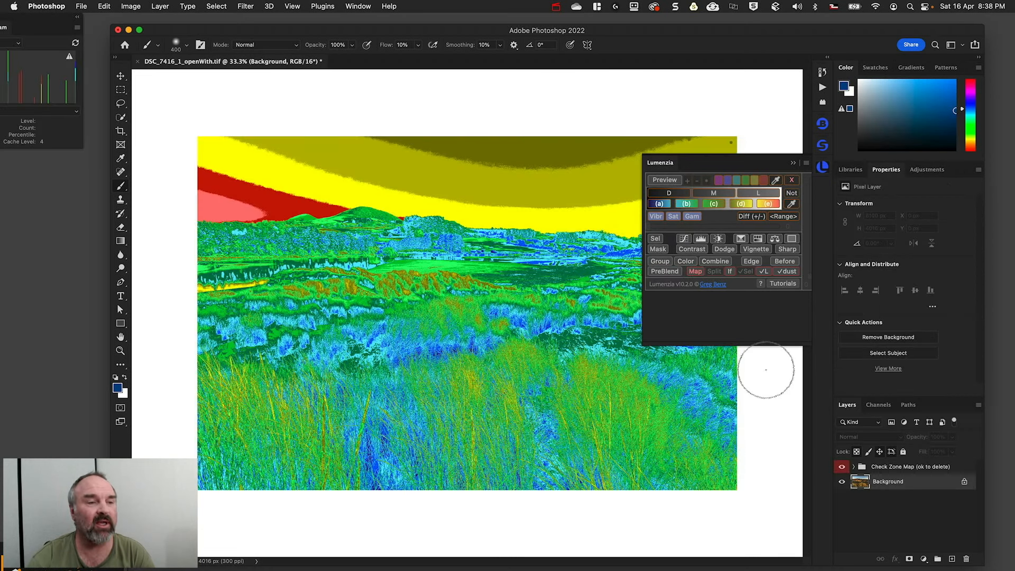
{"action": "left_click", "coordinate": [794, 163]}
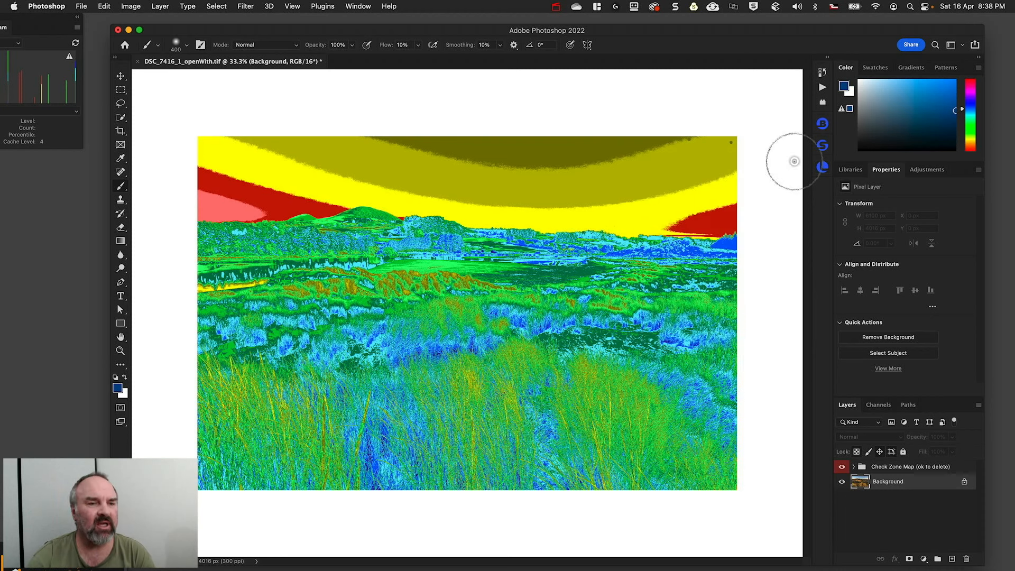
Delete the Check Zone Map group together with its contents
{"action": "left_click", "coordinate": [823, 167]}
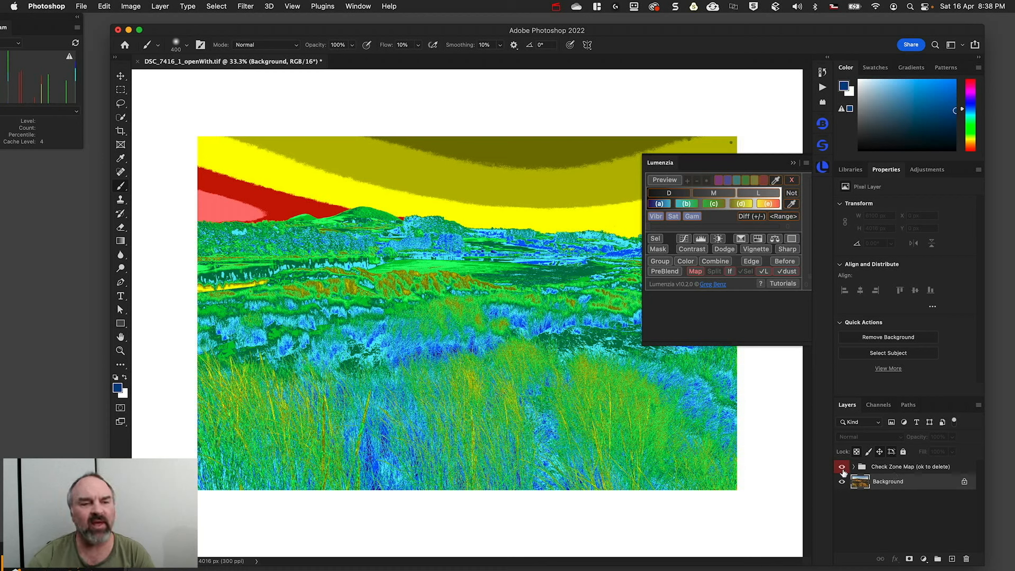
{"action": "left_click", "coordinate": [884, 466]}
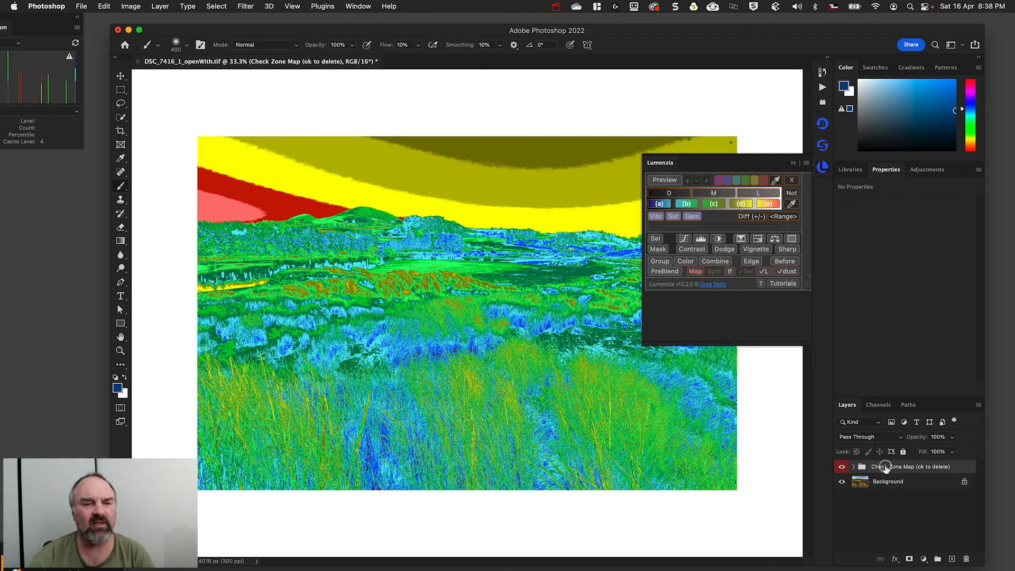
{"action": "left_click", "coordinate": [971, 558]}
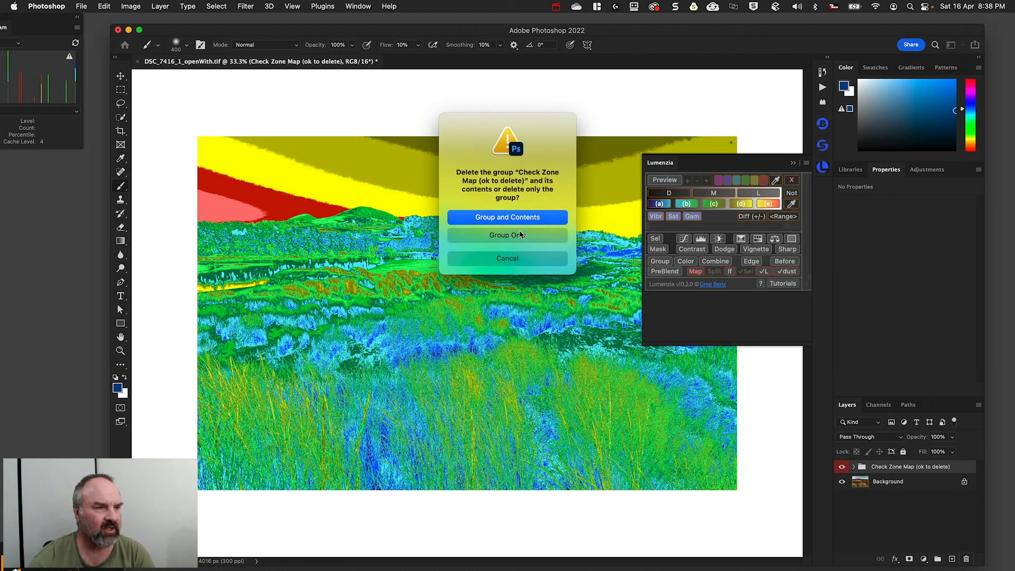
{"action": "left_click", "coordinate": [508, 218]}
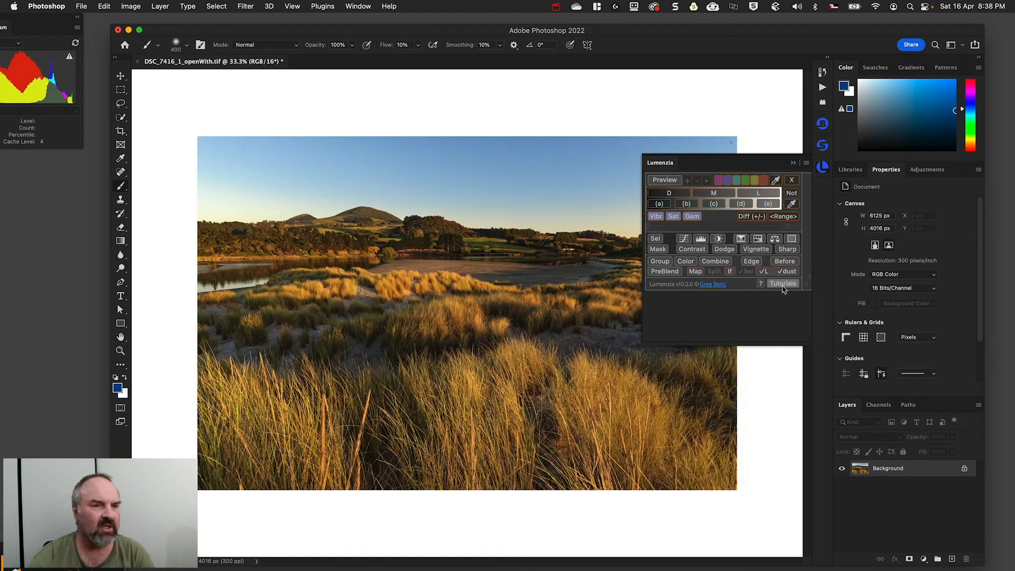
Set up Lumenzia's dust check with a blank healing layer and the Spot Healing brush activated
{"action": "left_click", "coordinate": [787, 271]}
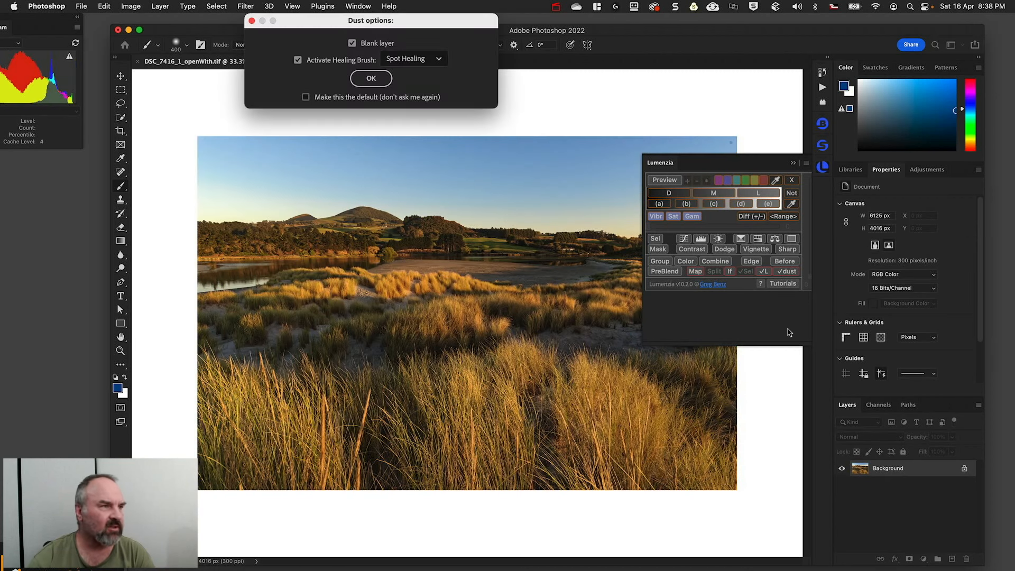
{"action": "left_click_drag", "start_coordinate": [391, 25], "coordinate": [436, 198]}
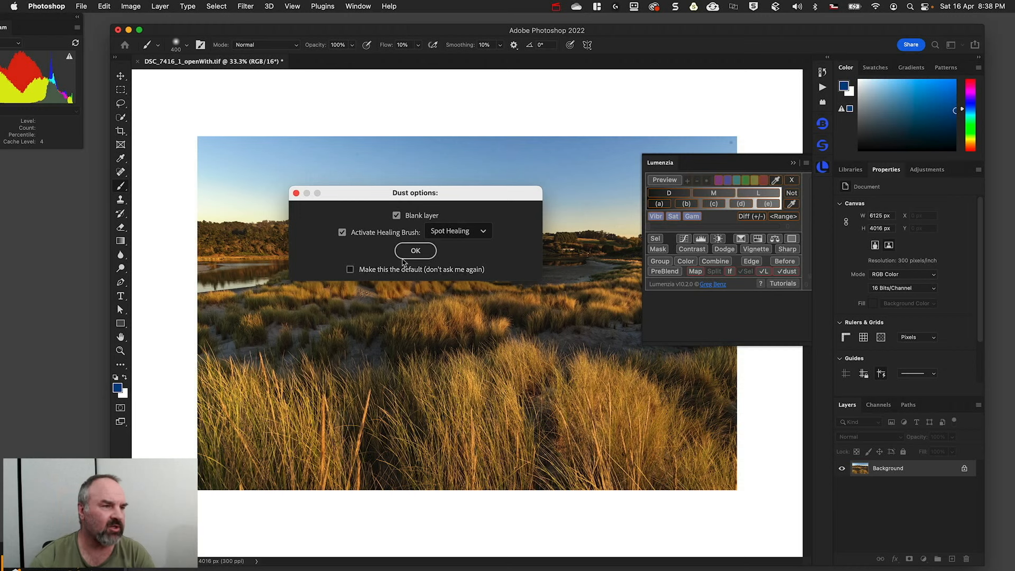
{"action": "left_click", "coordinate": [414, 252]}
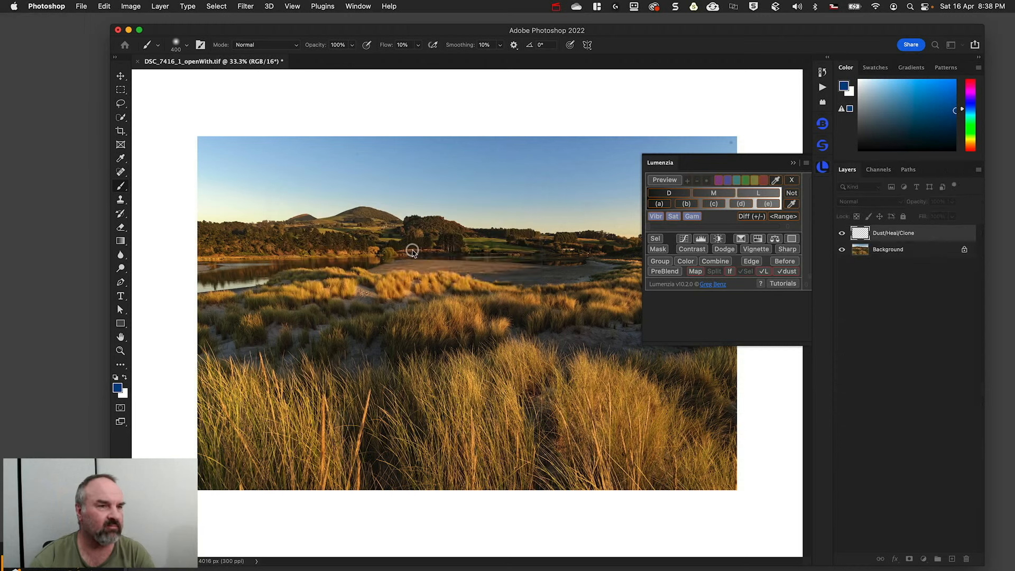
{"action": "left_click", "coordinate": [793, 163]}
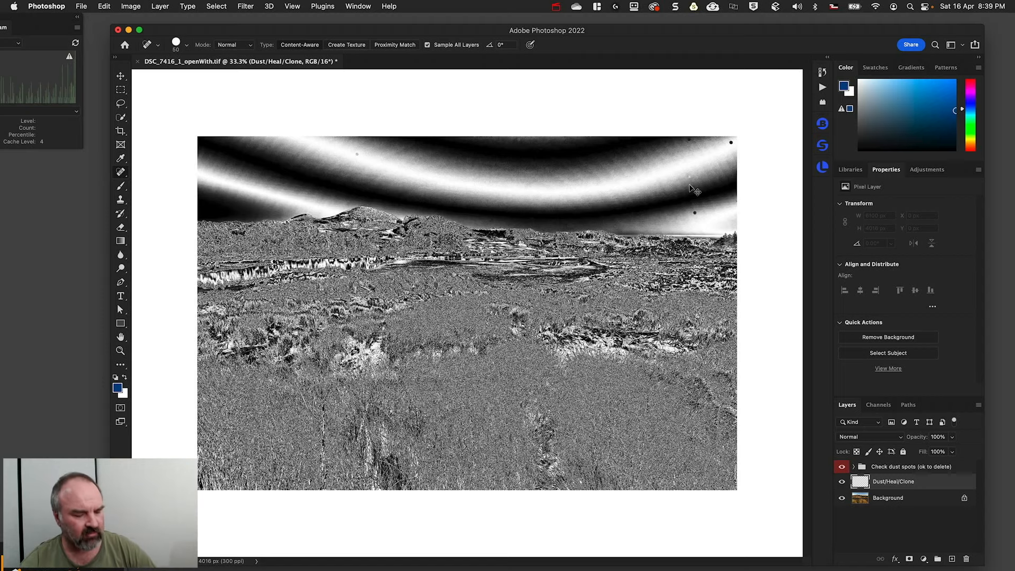
Heal the dust spots in the right part of the sky with the Spot Healing brush on the Dust/Heal/Clone layer
{"action": "key", "text": "super+equal"}
{"action": "scroll", "coordinate": [703, 205], "scroll_direction": "up", "scroll_amount": 5}
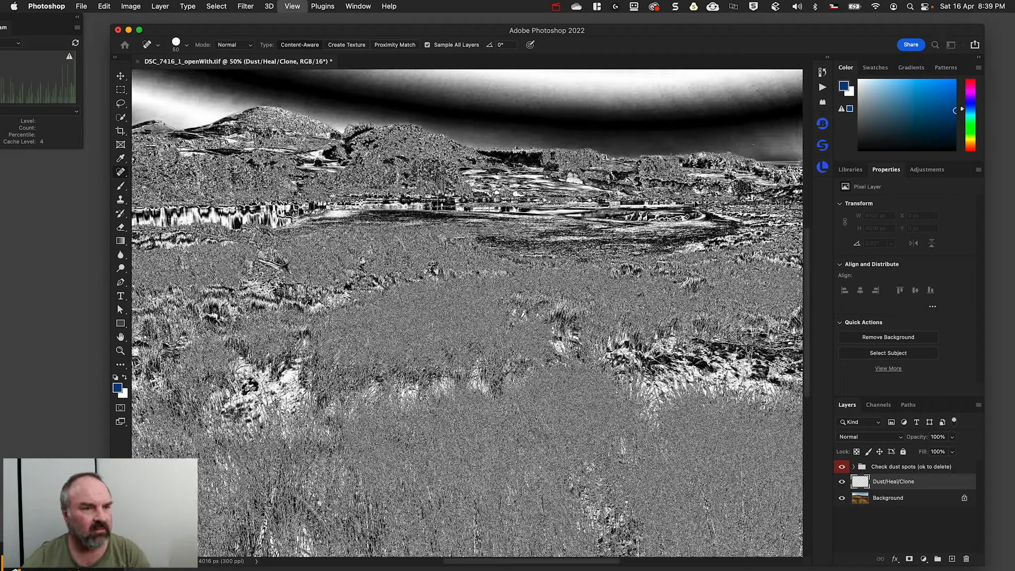
{"action": "key", "text": "super+equal"}
{"action": "scroll", "coordinate": [682, 201], "scroll_direction": "down", "scroll_amount": 5}
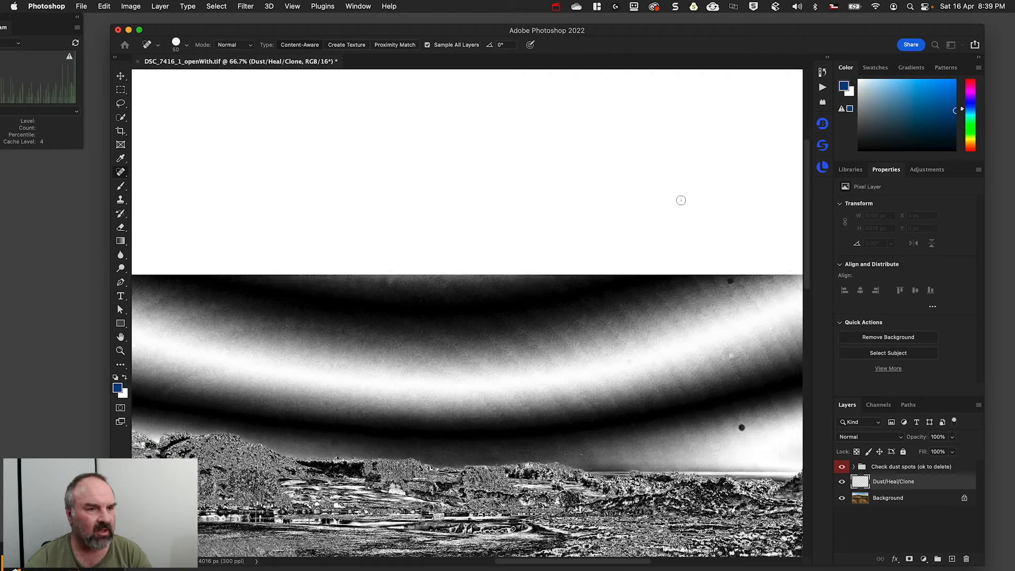
{"action": "scroll", "coordinate": [680, 201], "scroll_direction": "down", "scroll_amount": 5}
{"action": "scroll", "coordinate": [677, 200], "scroll_direction": "up", "scroll_amount": 1}
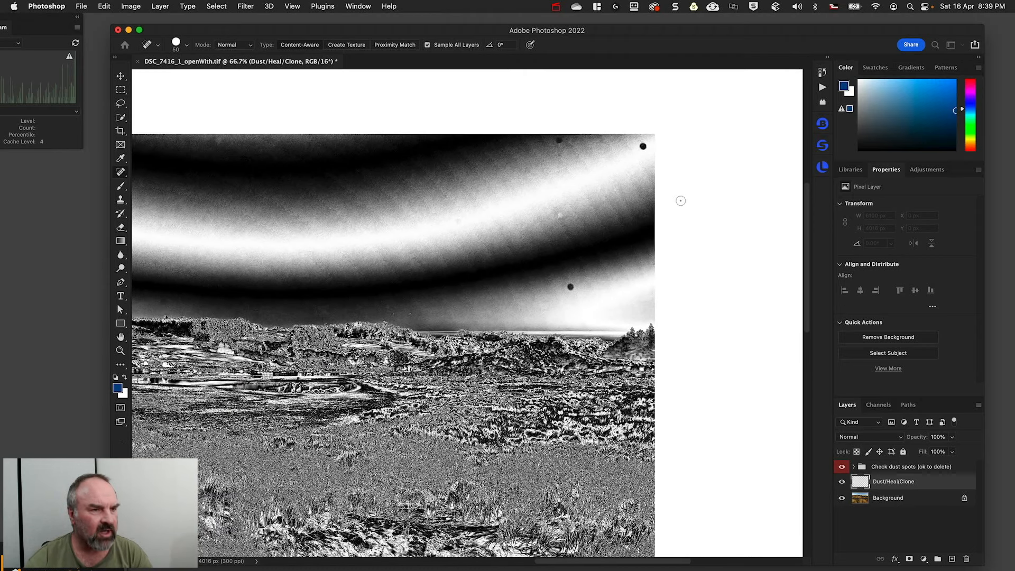
{"action": "left_click", "coordinate": [568, 287]}
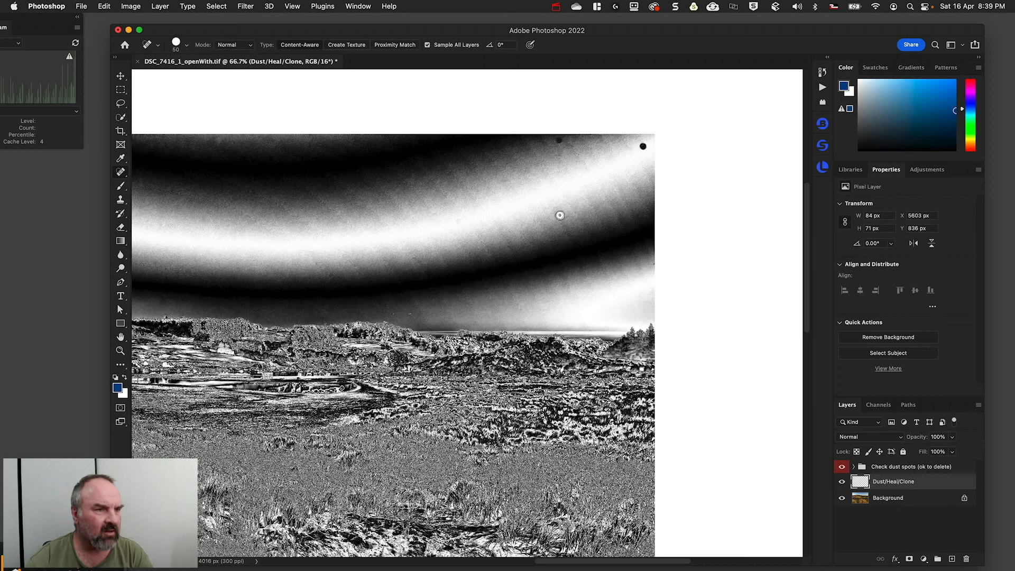
{"action": "left_click", "coordinate": [643, 147]}
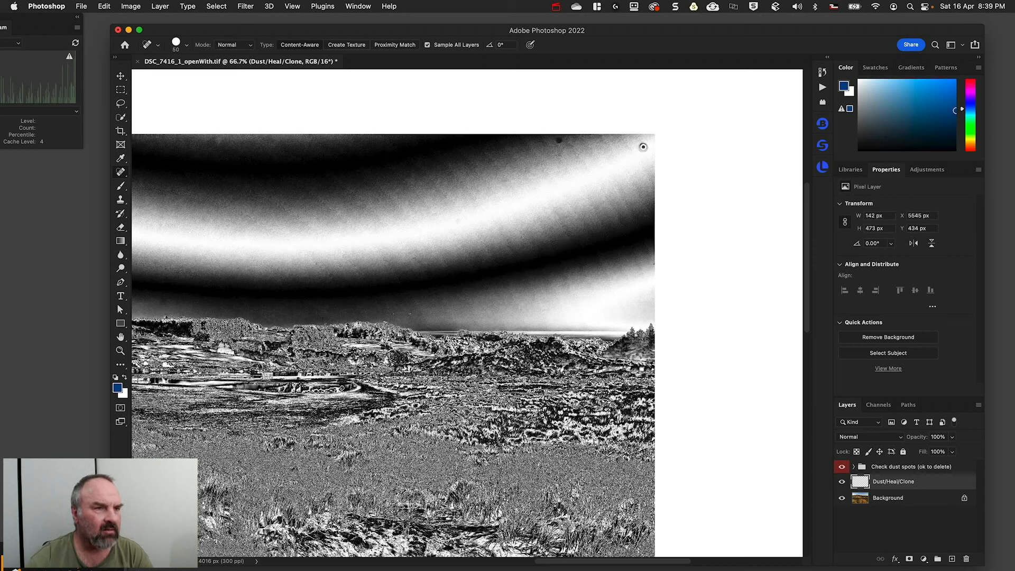
{"action": "left_click", "coordinate": [643, 147]}
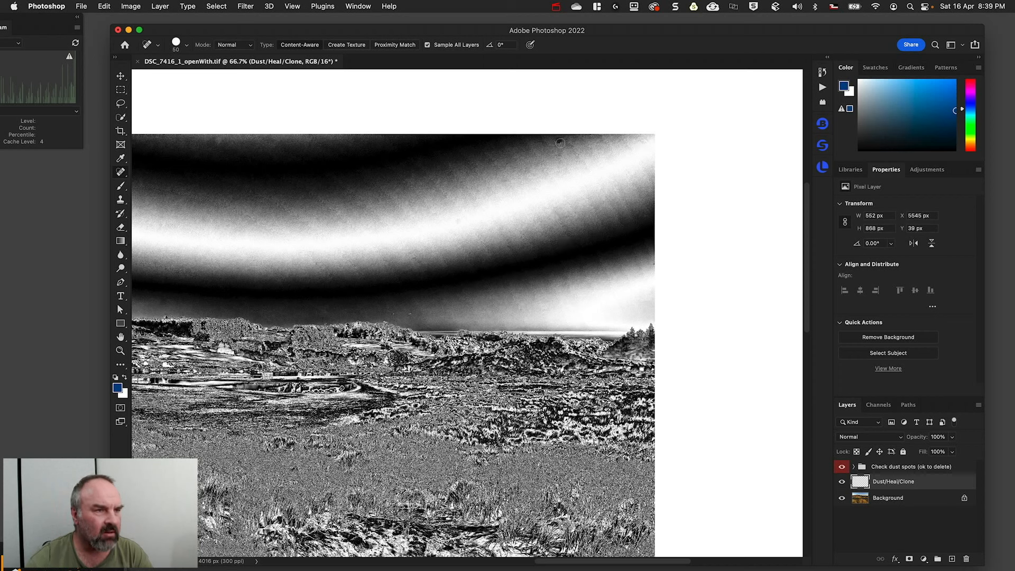
{"action": "left_click_drag", "start_coordinate": [561, 143], "coordinate": [559, 142]}
Heal the remaining dust spots in the middle and left parts of the sky and recheck the whole sky for others
{"action": "scroll", "coordinate": [437, 234], "scroll_direction": "left", "scroll_amount": 2}
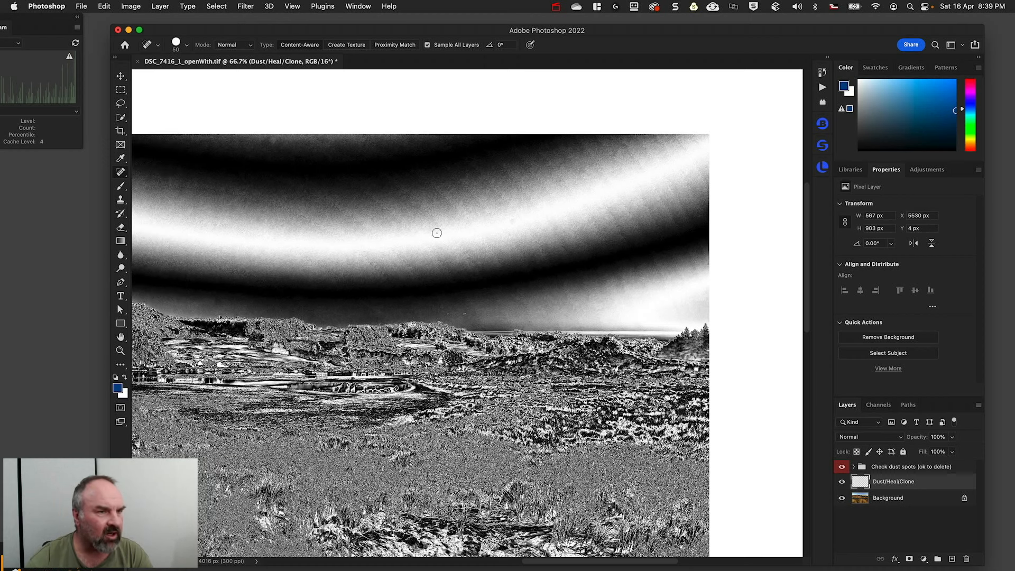
{"action": "scroll", "coordinate": [437, 233], "scroll_direction": "left", "scroll_amount": 3}
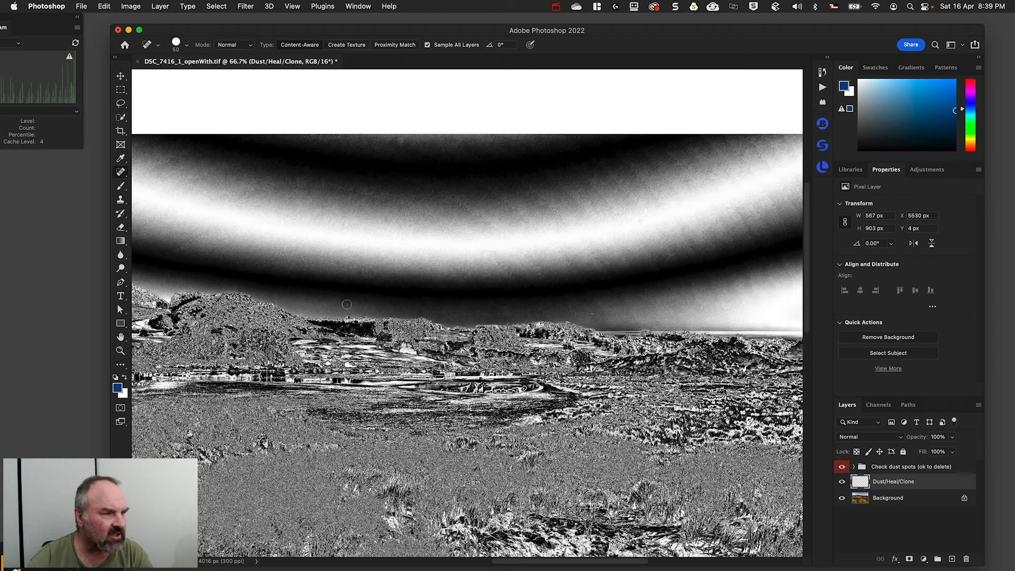
{"action": "left_click", "coordinate": [347, 305]}
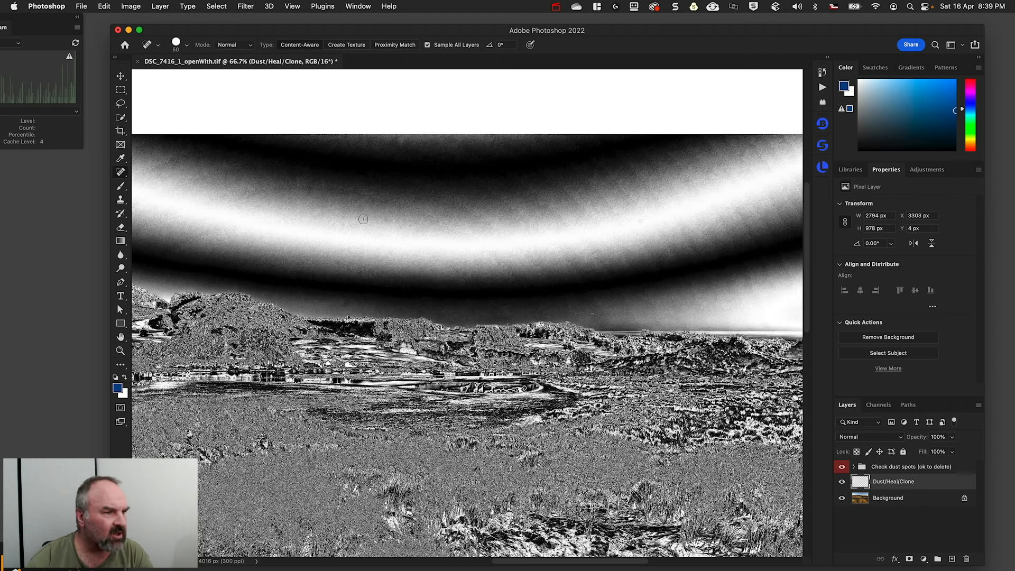
{"action": "scroll", "coordinate": [364, 219], "scroll_direction": "left", "scroll_amount": 4}
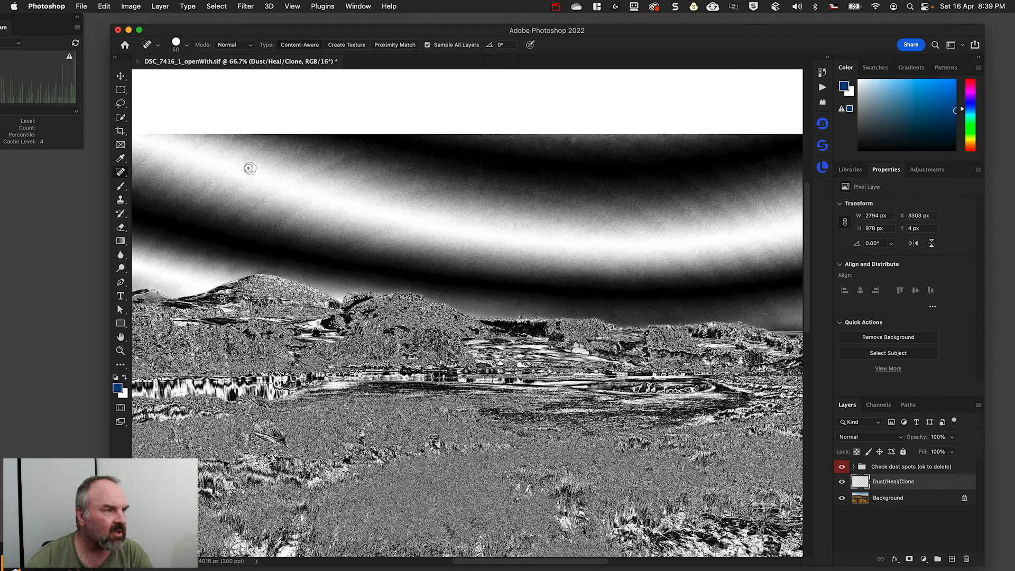
{"action": "left_click", "coordinate": [249, 169]}
{"action": "scroll", "coordinate": [299, 194], "scroll_direction": "left", "scroll_amount": 5}
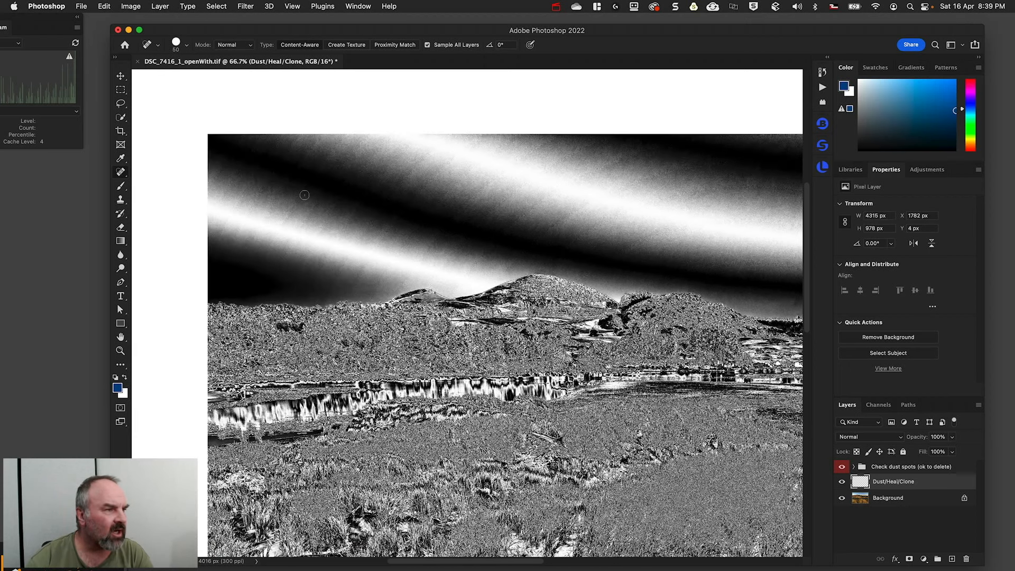
{"action": "scroll", "coordinate": [304, 195], "scroll_direction": "right", "scroll_amount": 15}
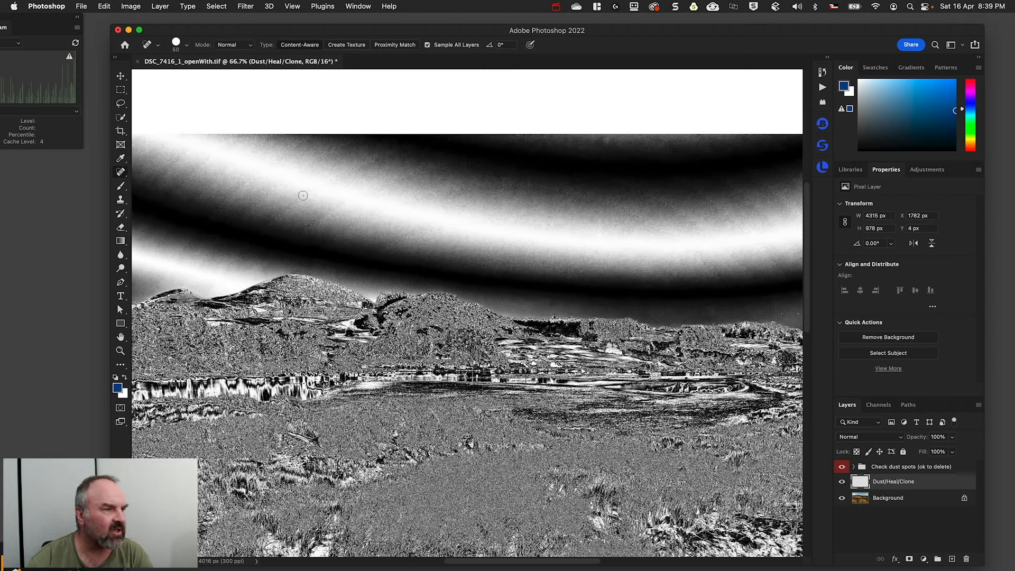
{"action": "scroll", "coordinate": [303, 196], "scroll_direction": "right", "scroll_amount": 12}
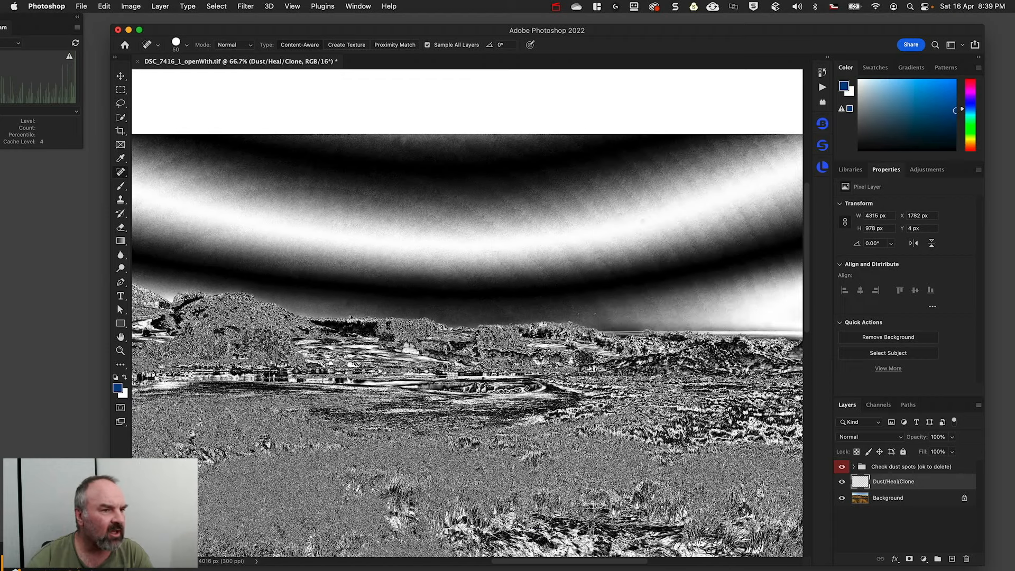
{"action": "scroll", "coordinate": [303, 196], "scroll_direction": "right", "scroll_amount": 2}
{"action": "scroll", "coordinate": [303, 196], "scroll_direction": "down", "scroll_amount": 5}
{"action": "scroll", "coordinate": [303, 195], "scroll_direction": "left", "scroll_amount": 5}
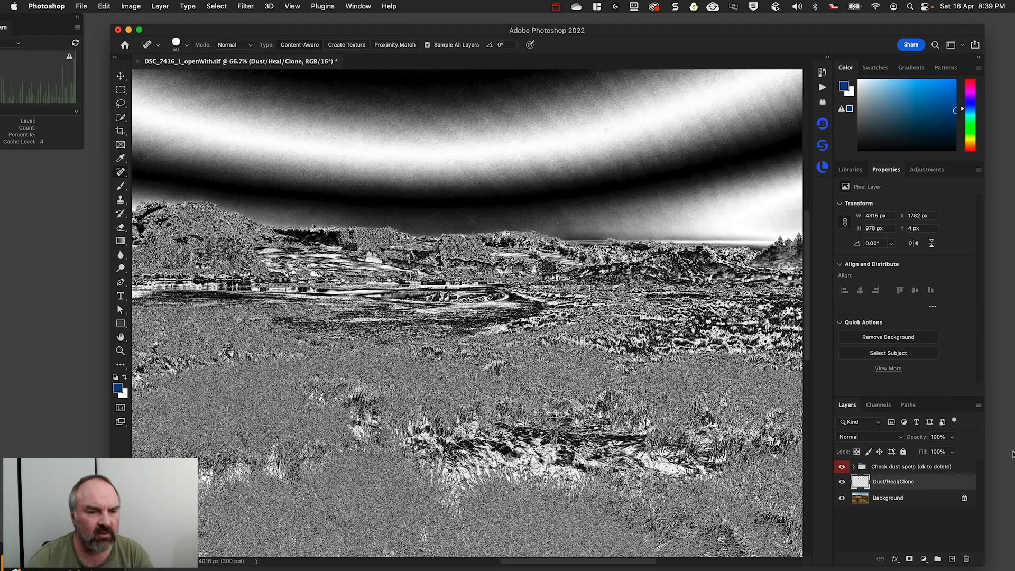
Hide the Check dust spots group and examine the healed sky and the whole photo at 25% zoom
{"action": "left_click", "coordinate": [842, 469]}
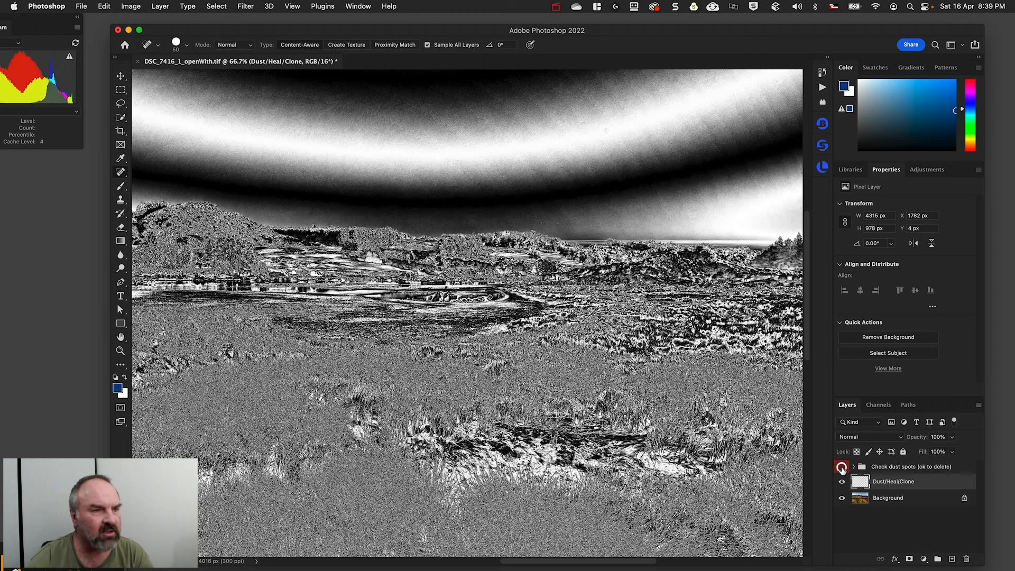
{"action": "scroll", "coordinate": [649, 318], "scroll_direction": "up", "scroll_amount": 5}
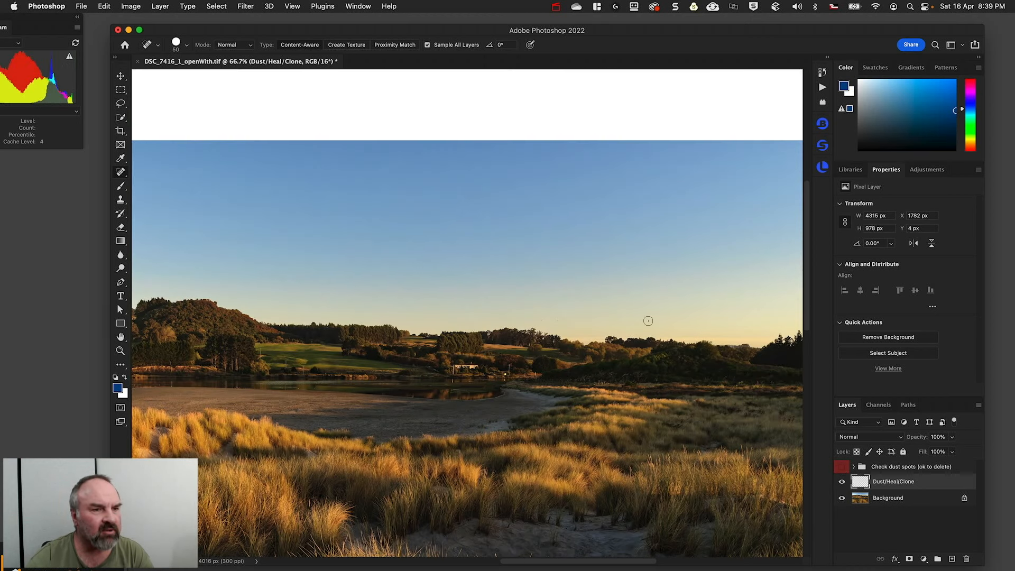
{"action": "scroll", "coordinate": [648, 321], "scroll_direction": "right", "scroll_amount": 7}
{"action": "scroll", "coordinate": [645, 320], "scroll_direction": "left", "scroll_amount": 10}
{"action": "scroll", "coordinate": [641, 322], "scroll_direction": "down", "scroll_amount": 2}
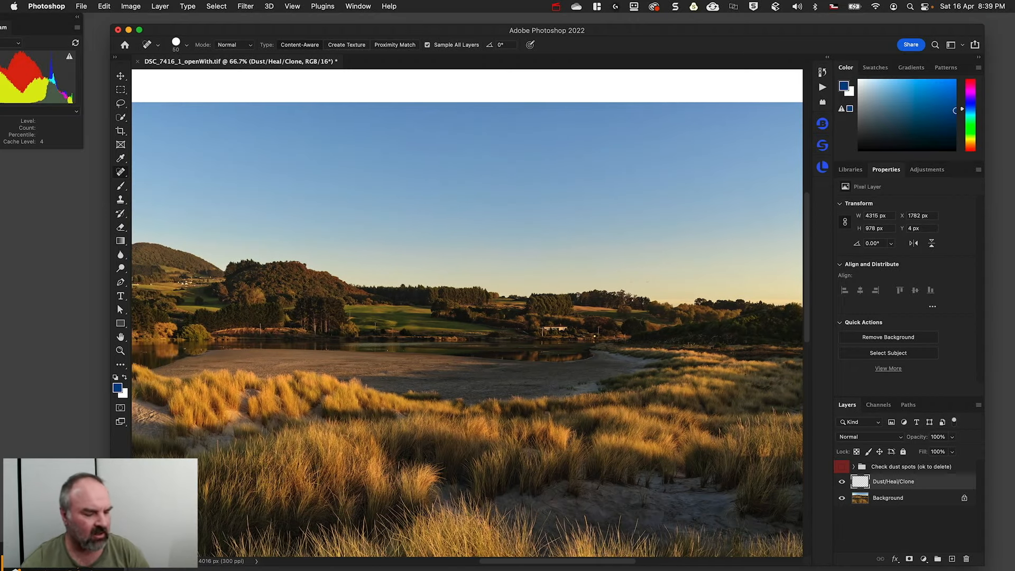
{"action": "scroll", "coordinate": [648, 325], "scroll_direction": "down", "scroll_amount": 3, "text": "alt"}
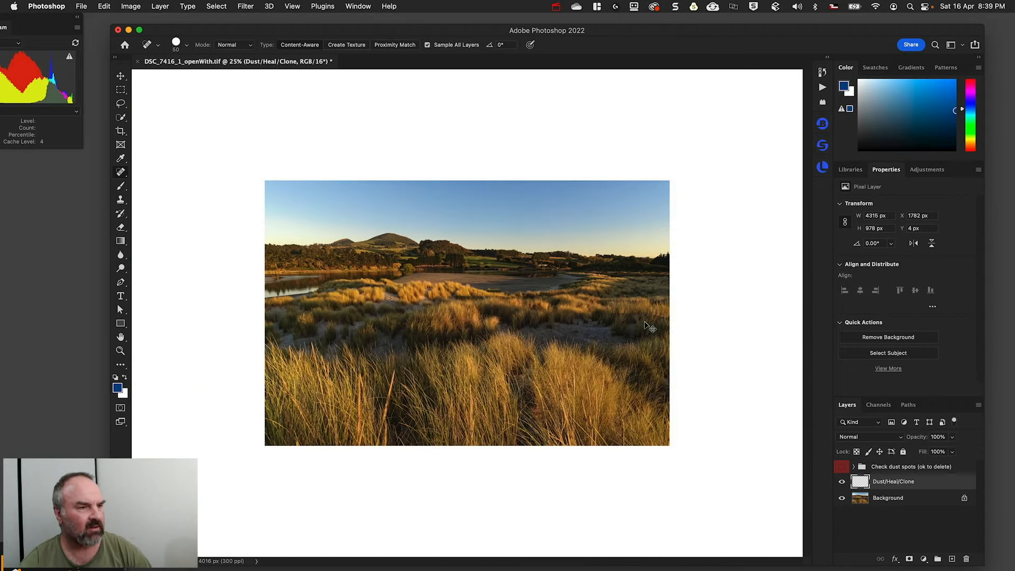
Save the healed photo as a layered TIFF with no image compression, interleaved pixel order, IBM PC byte order and RLE layer compression
{"action": "scroll", "coordinate": [649, 328], "scroll_direction": "down", "scroll_amount": 1, "text": "alt"}
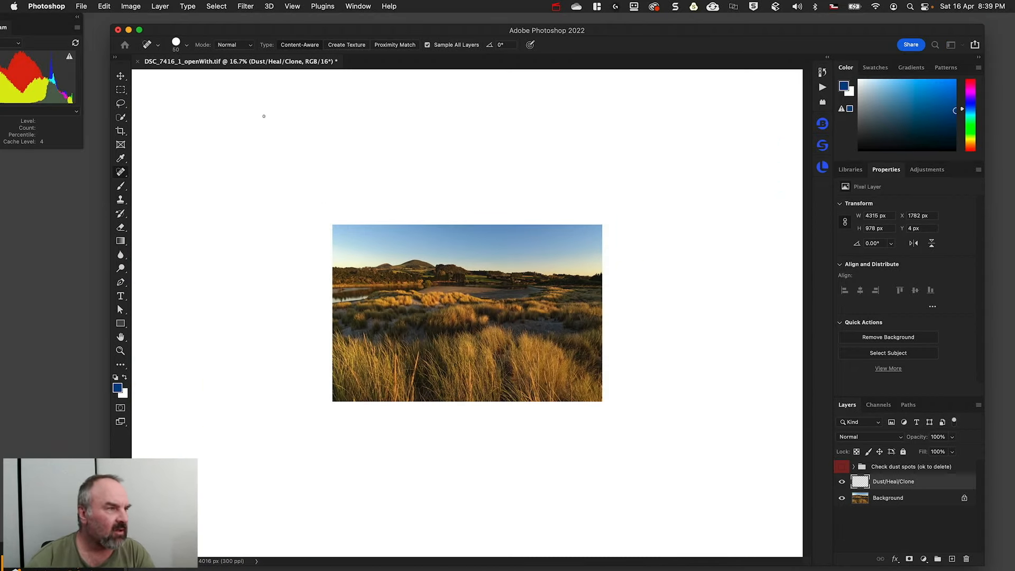
{"action": "left_click", "coordinate": [81, 6]}
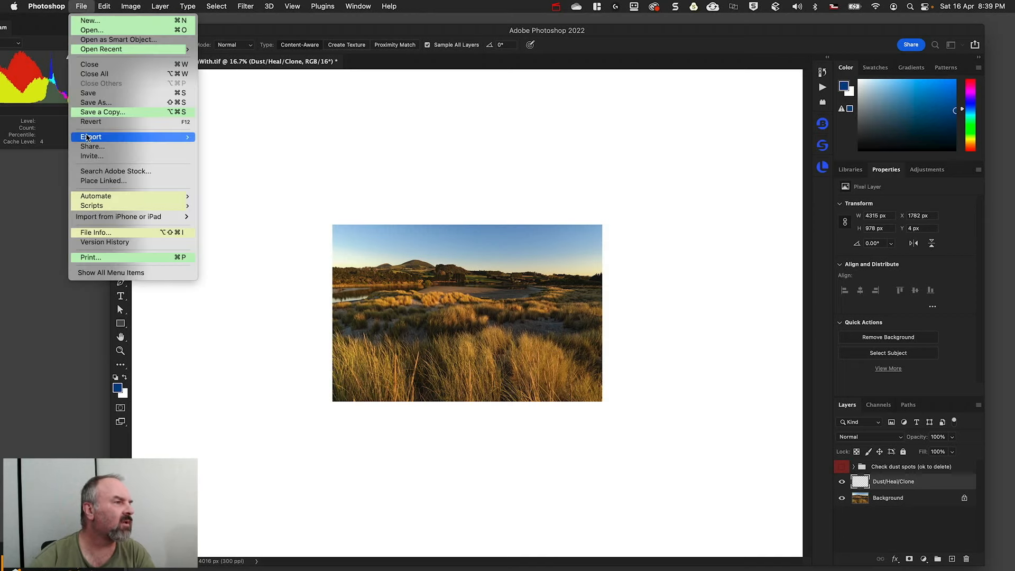
{"action": "left_click", "coordinate": [88, 94]}
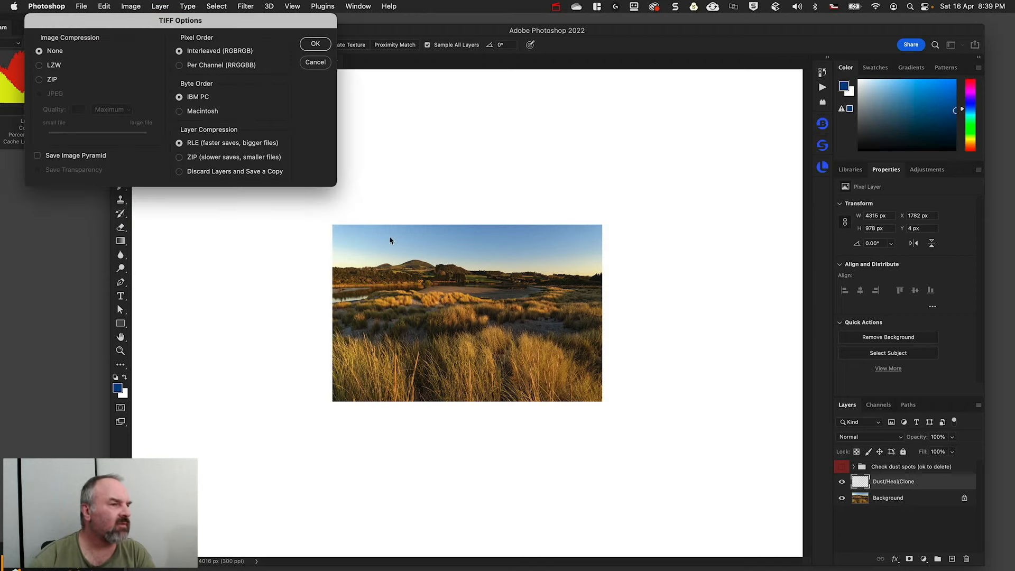
{"action": "left_click", "coordinate": [314, 45]}
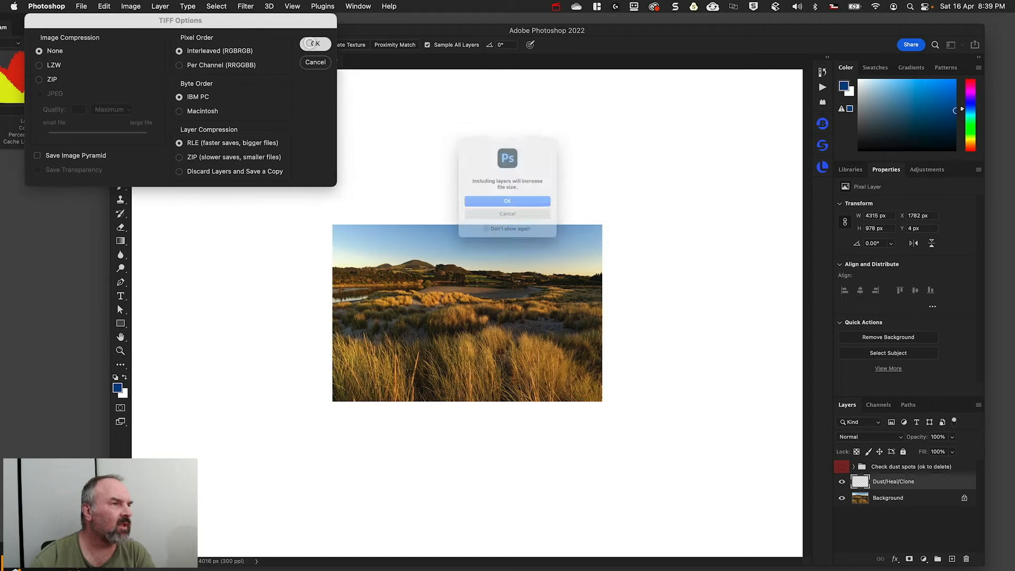
{"action": "left_click", "coordinate": [508, 210]}
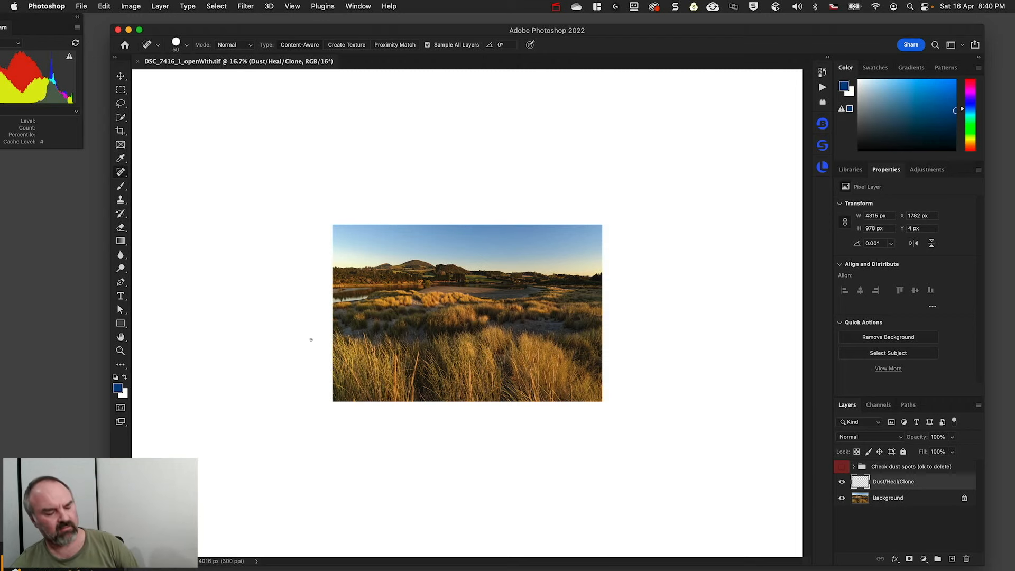
Examine the whole photo's composition and tones at several magnifications from 8.33% to 33.3%, ending at 25%
{"action": "key", "text": "super+equal"}
{"action": "key", "text": "super+equal"}
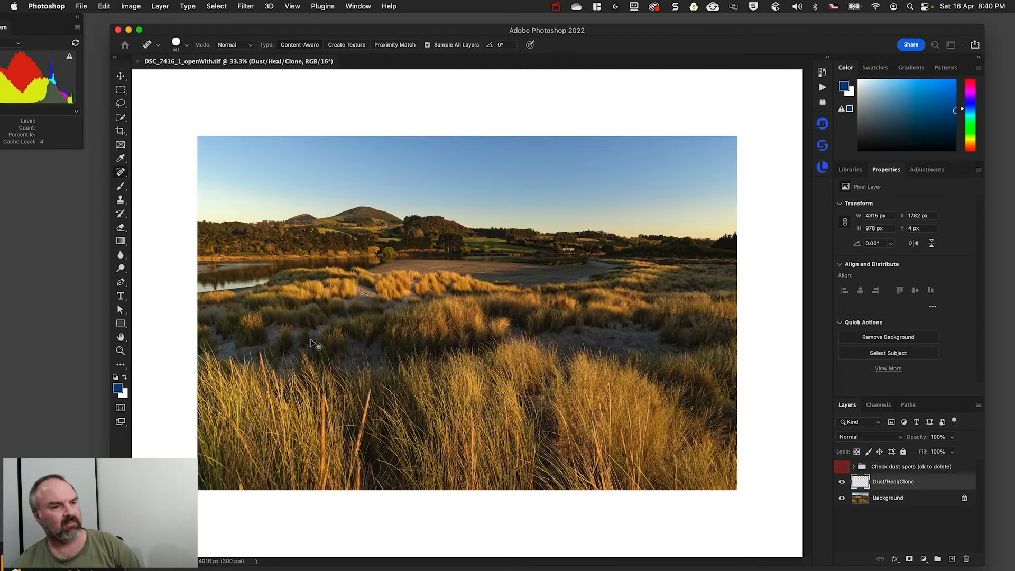
{"action": "key", "text": "super+minus"}
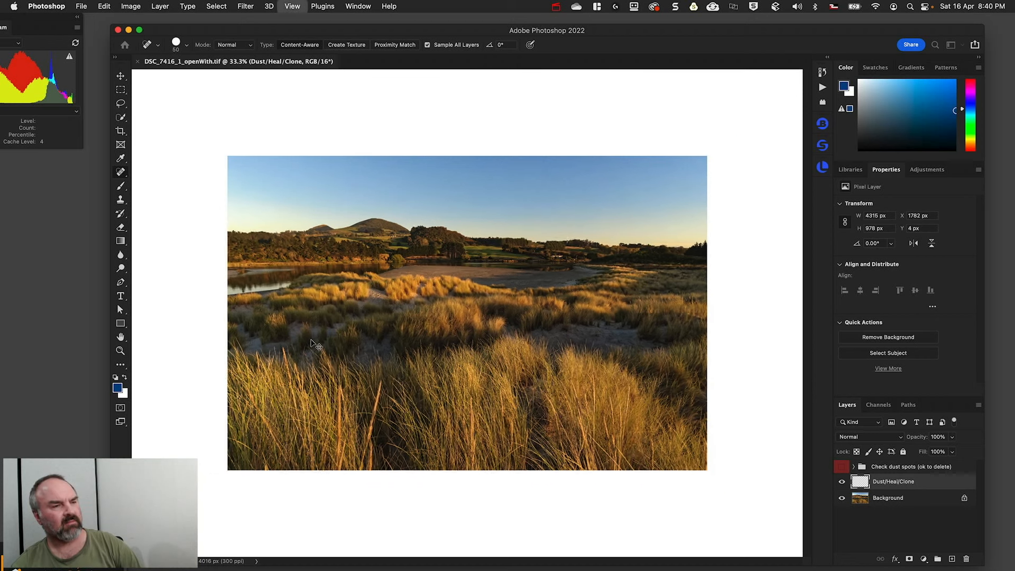
{"action": "key", "text": "super+equal"}
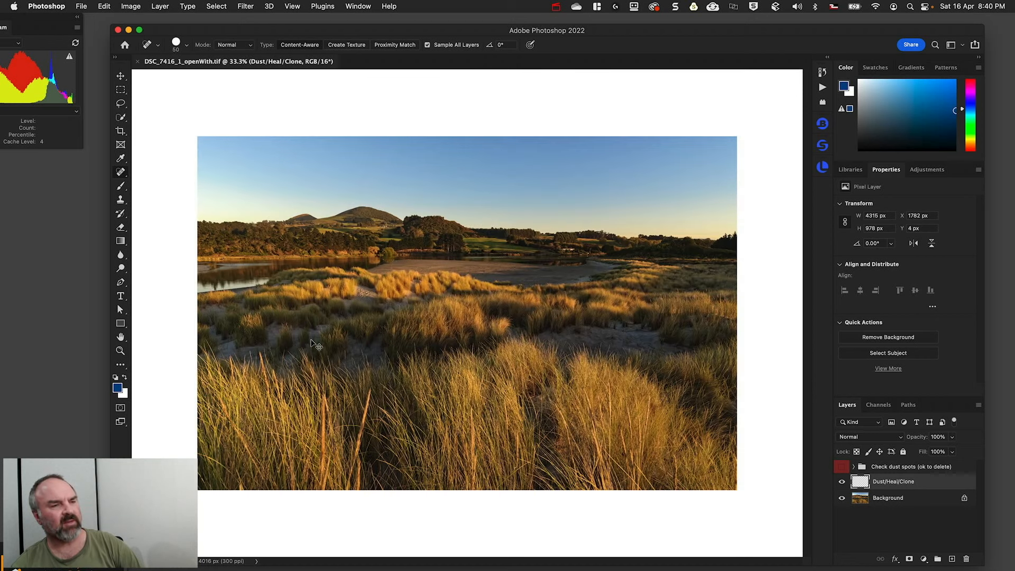
{"action": "key", "text": "super+minus"}
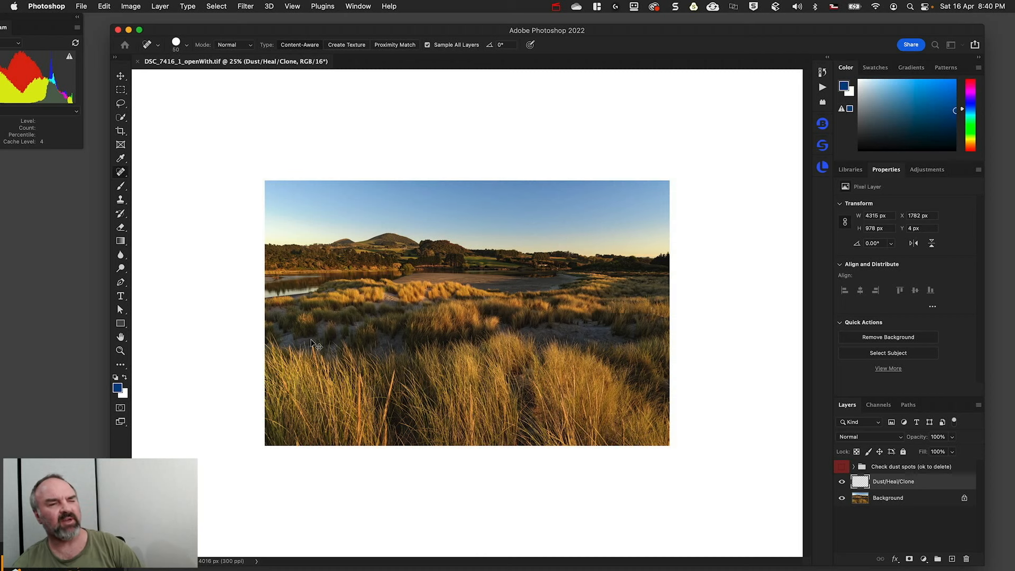
{"action": "key", "text": "super+equal"}
{"action": "key", "text": "super+minus"}
{"action": "key", "text": "super+minus"}
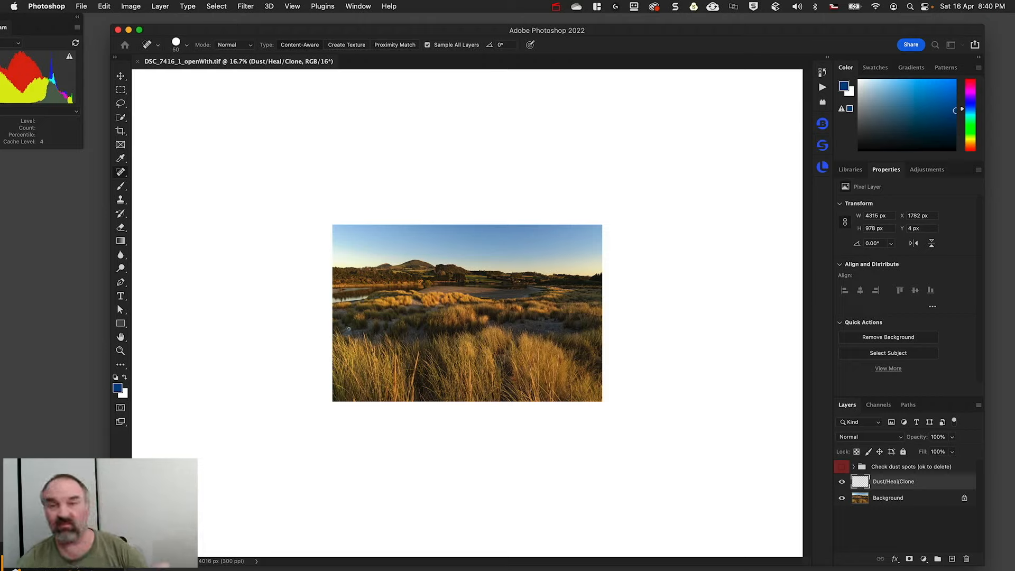
{"action": "key", "text": "super+minus"}
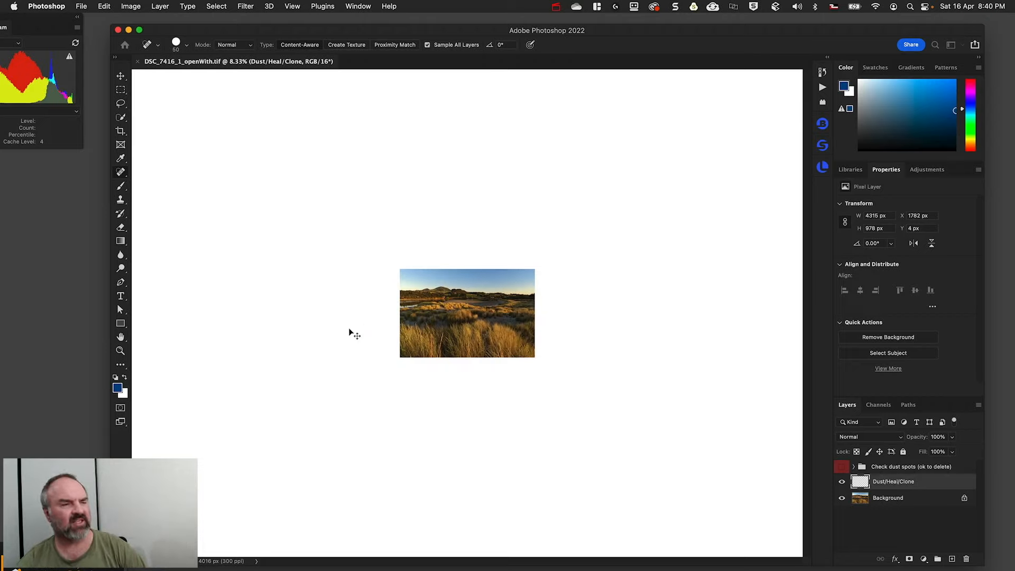
{"action": "key", "text": "super+equal"}
{"action": "key", "text": "super+equal"}
{"action": "key", "text": "super+equal"}
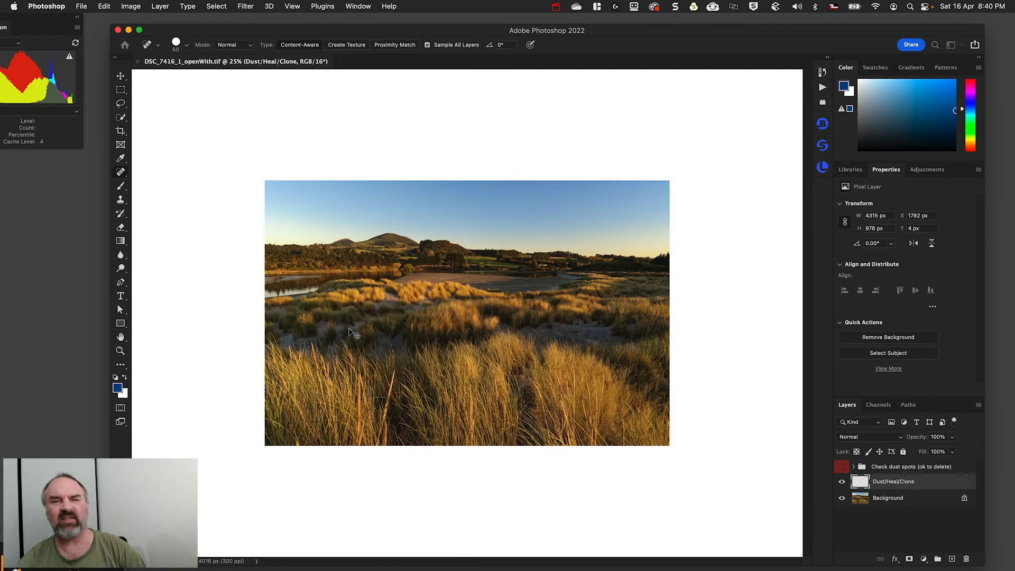